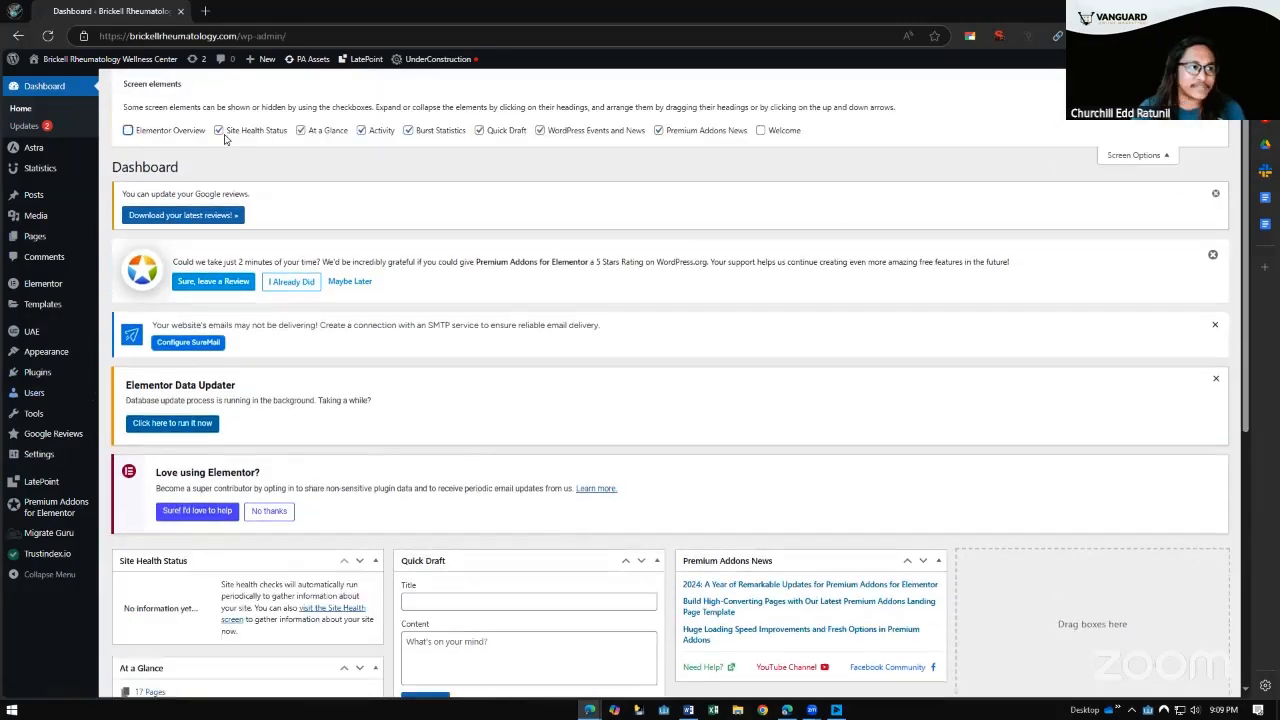
Hide the Site Health Status, At a Glance, Activity, Burst Statistics, Quick Draft, WordPress Events and News, and Premium Addons News boxes from the dashboard
left_click(219, 131)
left_click(301, 131)
left_click(362, 131)
left_click(409, 131)
left_click(480, 131)
left_click_drag(548, 131, 555, 132)
left_click(541, 131)
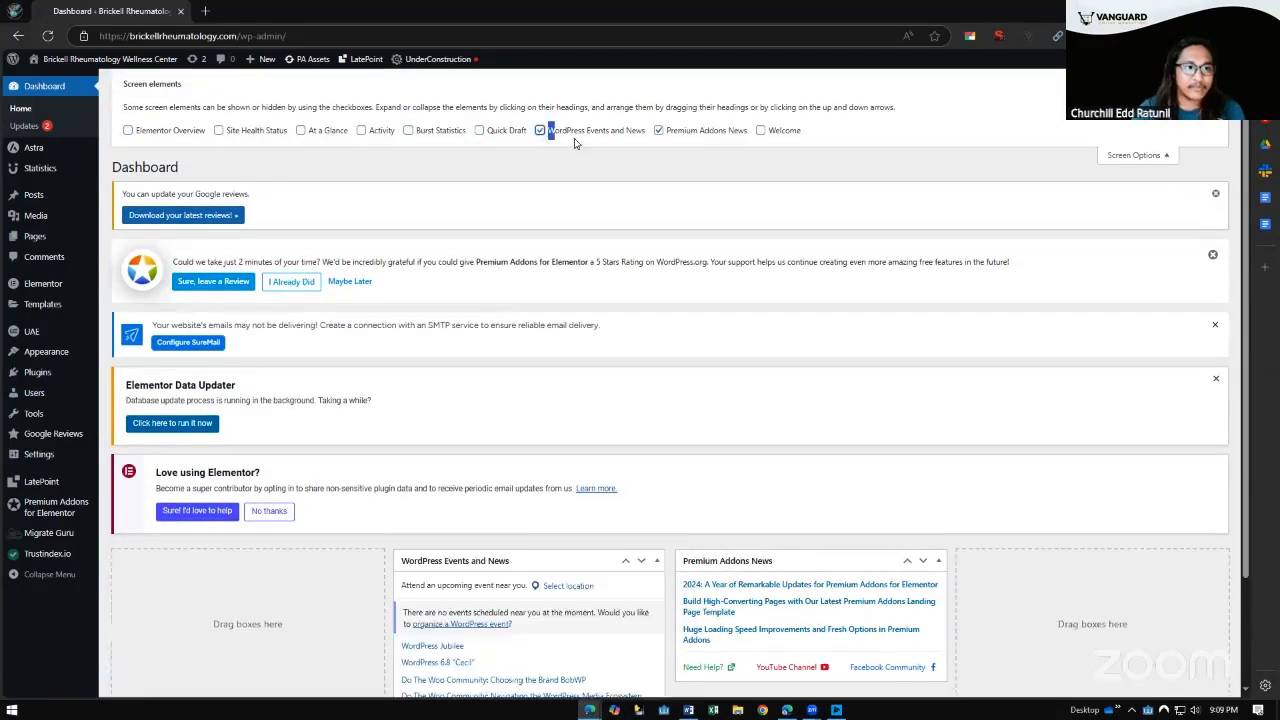
left_click(659, 131)
left_click(1136, 155)
Dismiss the Google reviews, Premium Addons review and Love using Elementor notices on the dashboard
left_click(1224, 122)
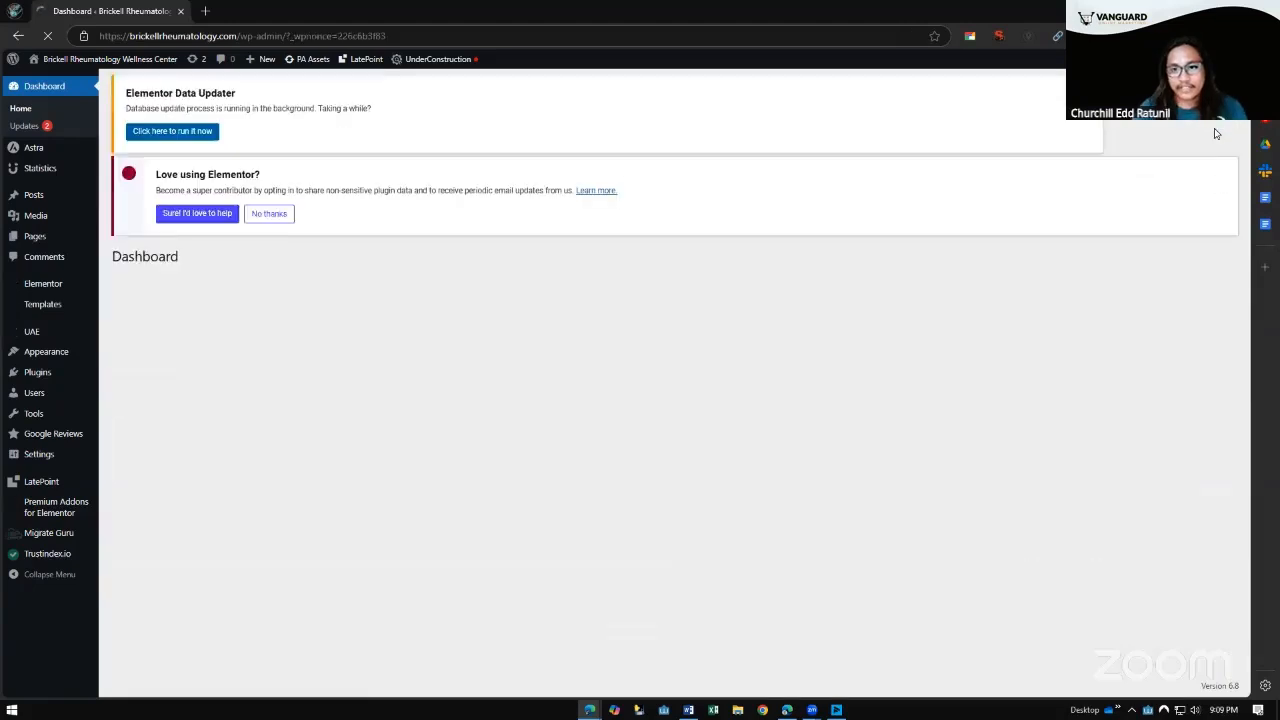
left_click(1224, 121)
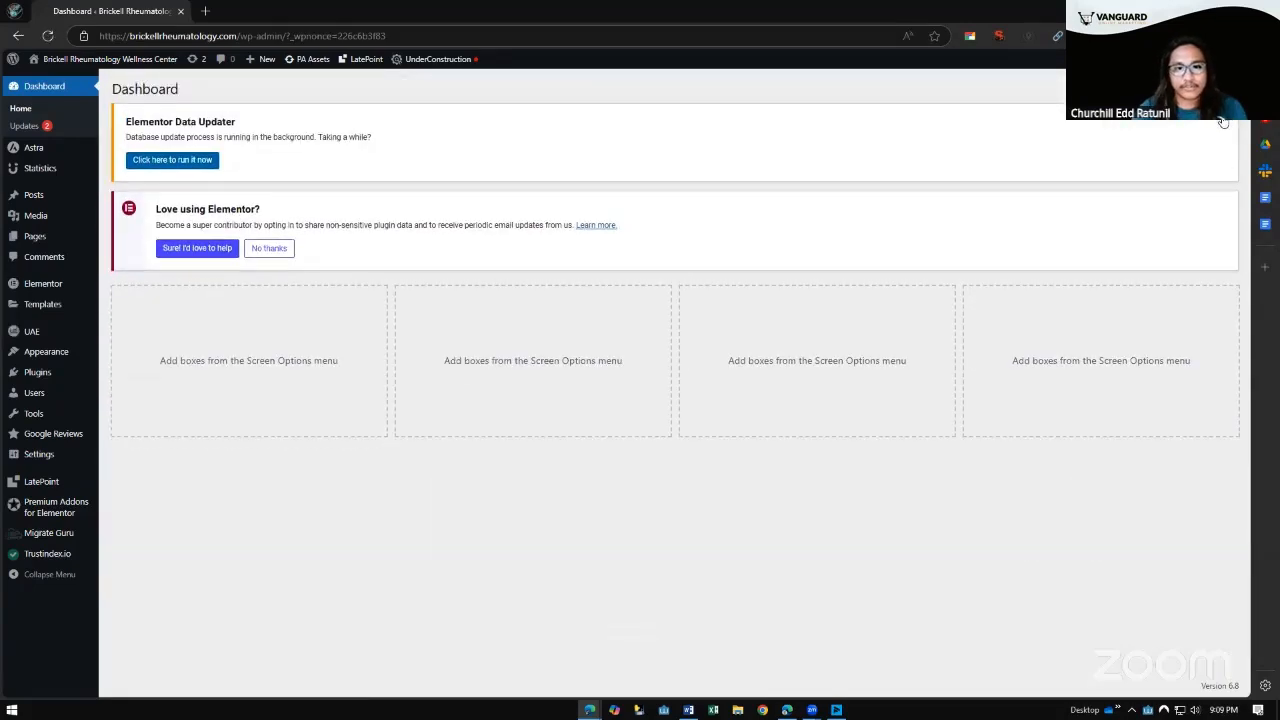
left_click(1224, 121)
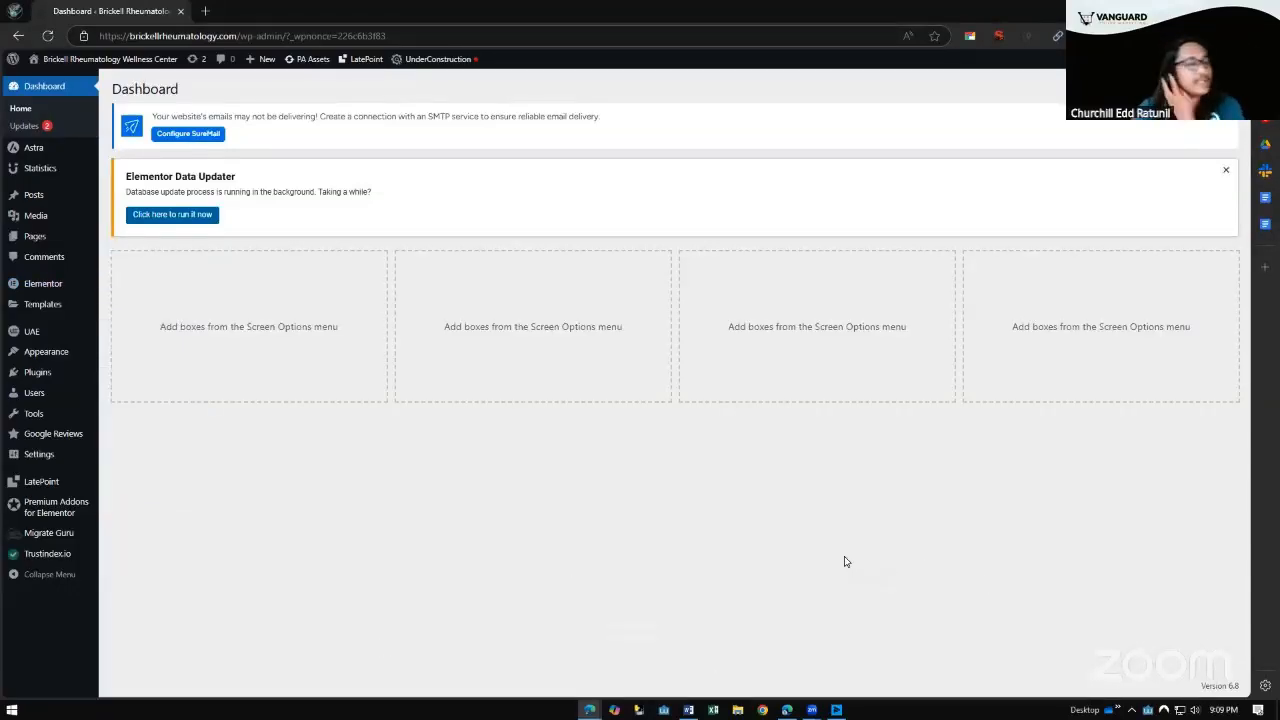
Delete the inactive Akismet Anti-spam and Hello Dolly plugins from the site with one bulk action
left_click(37, 372)
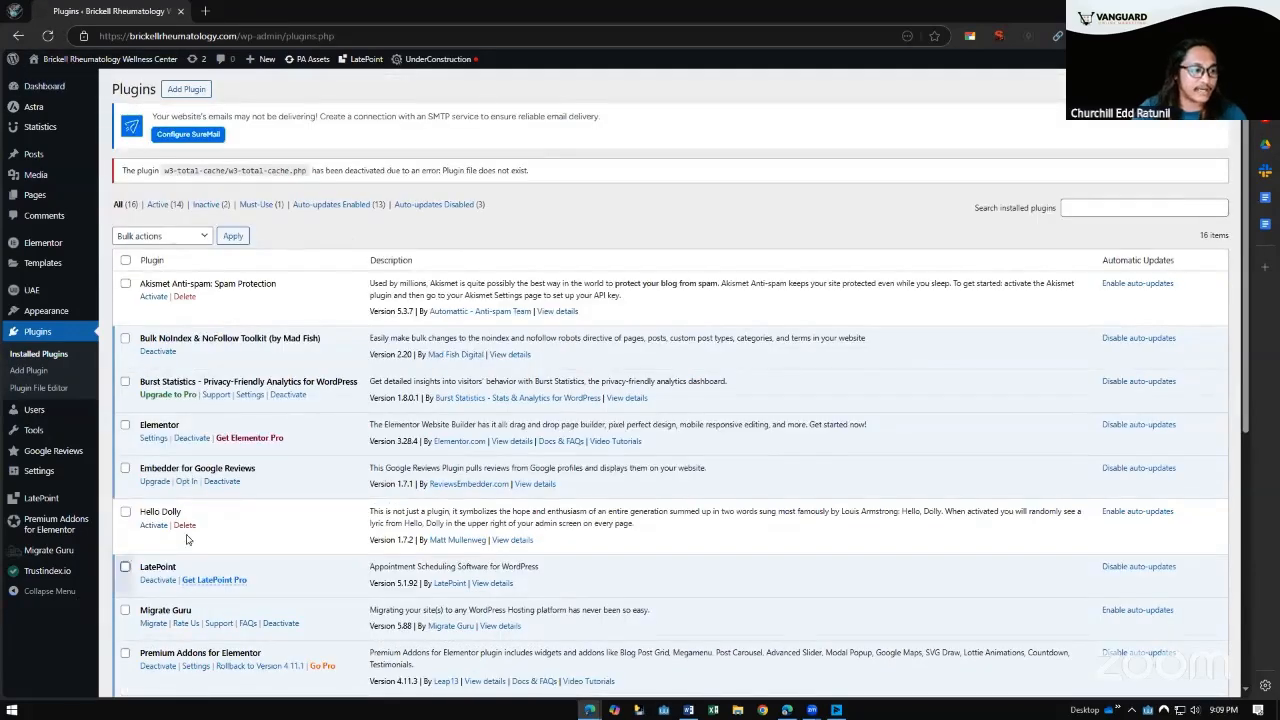
left_click(125, 511)
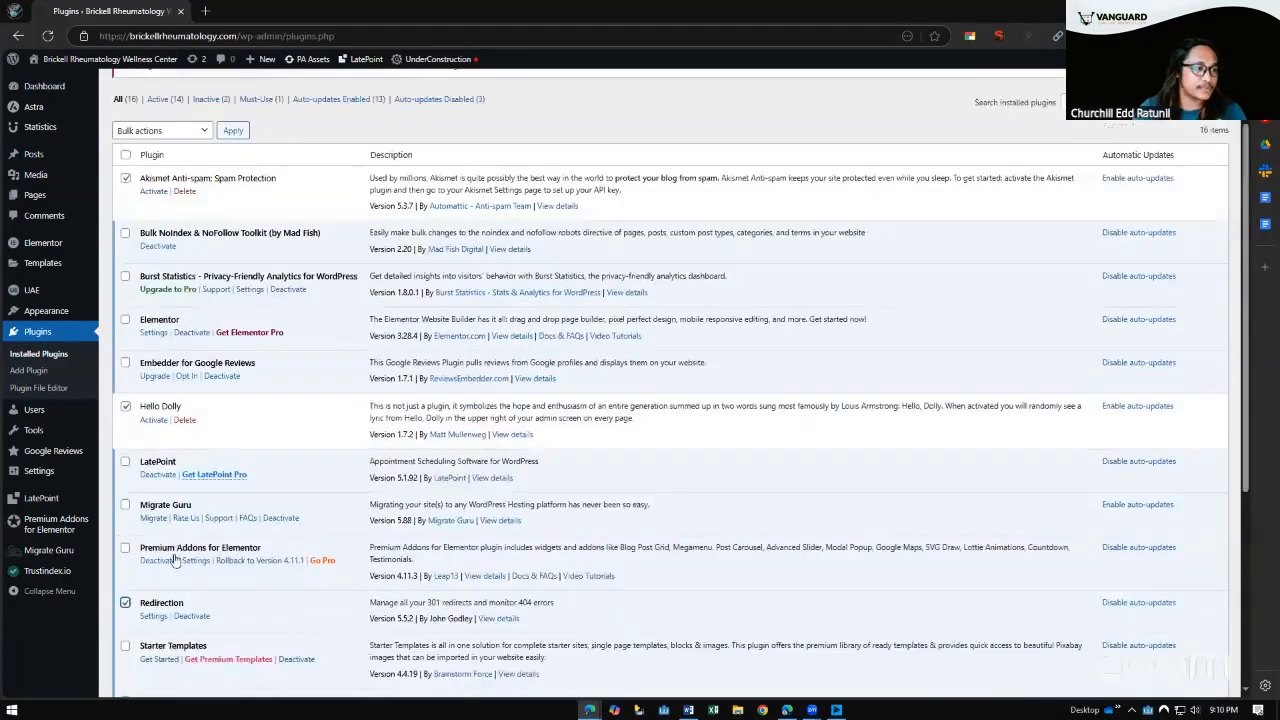
scroll(177, 557, "up", 2)
scroll(152, 566, "down", 2)
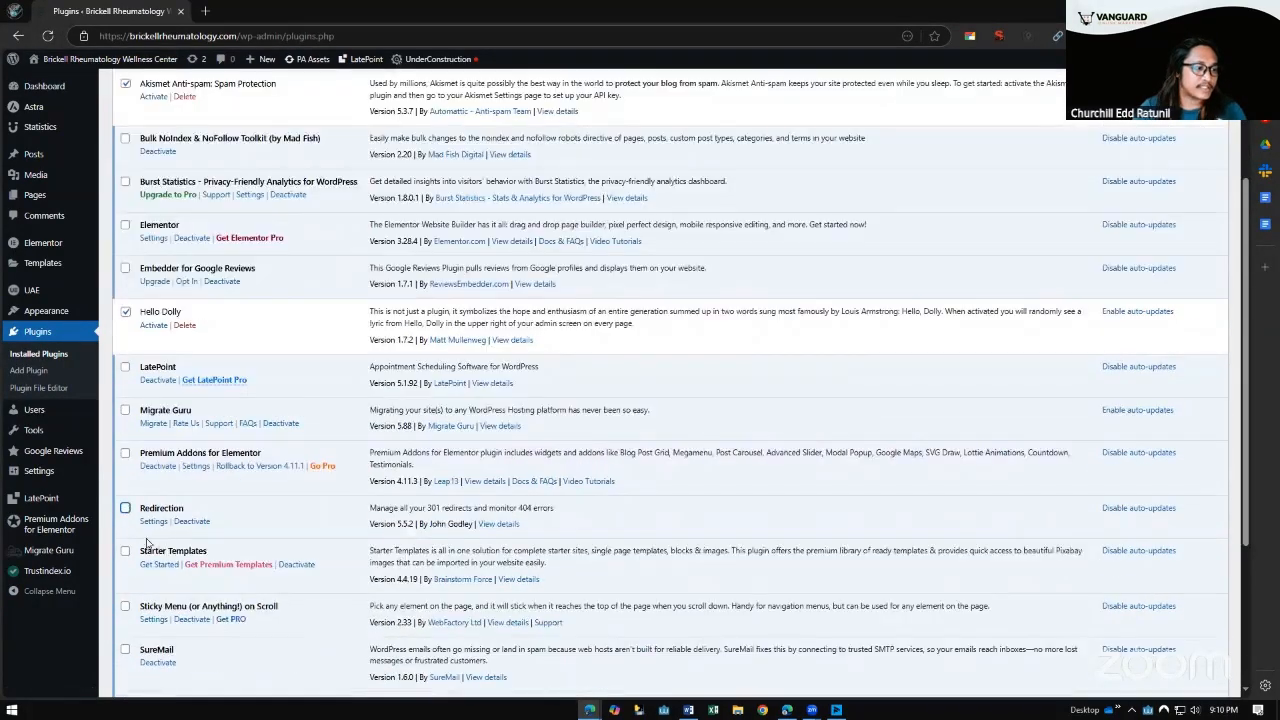
scroll(149, 523, "up", 2)
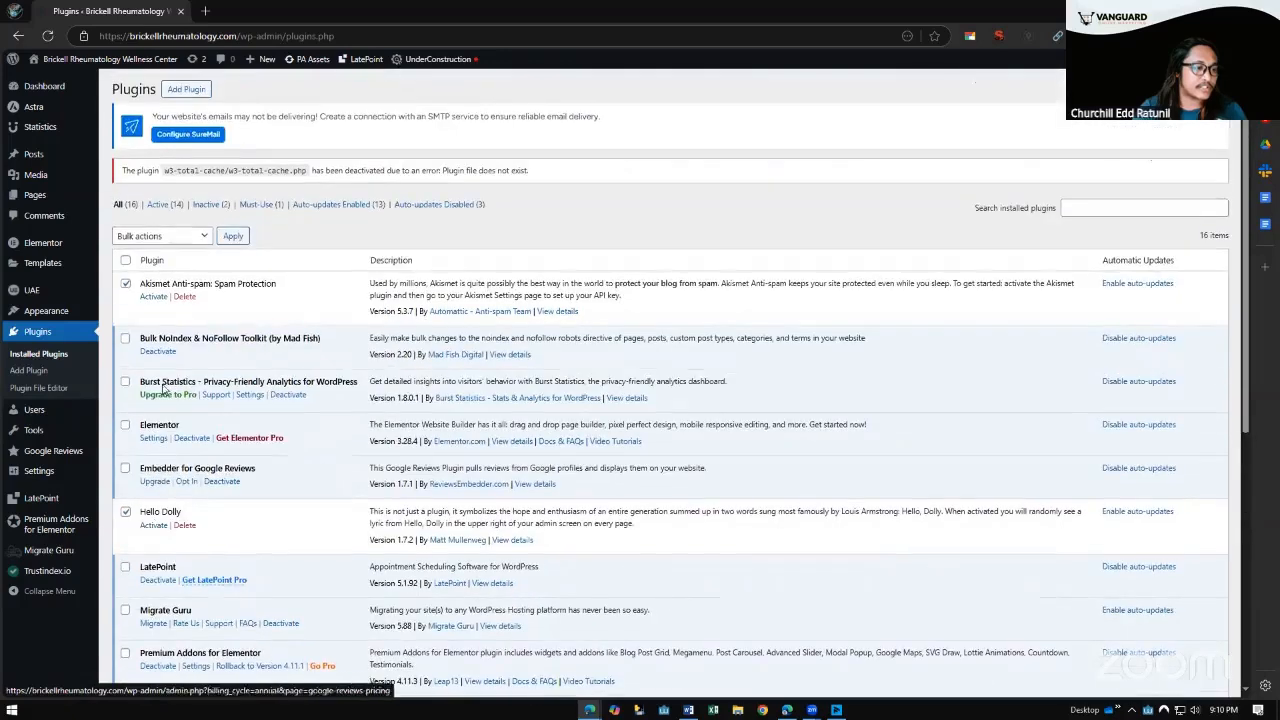
left_click(195, 236)
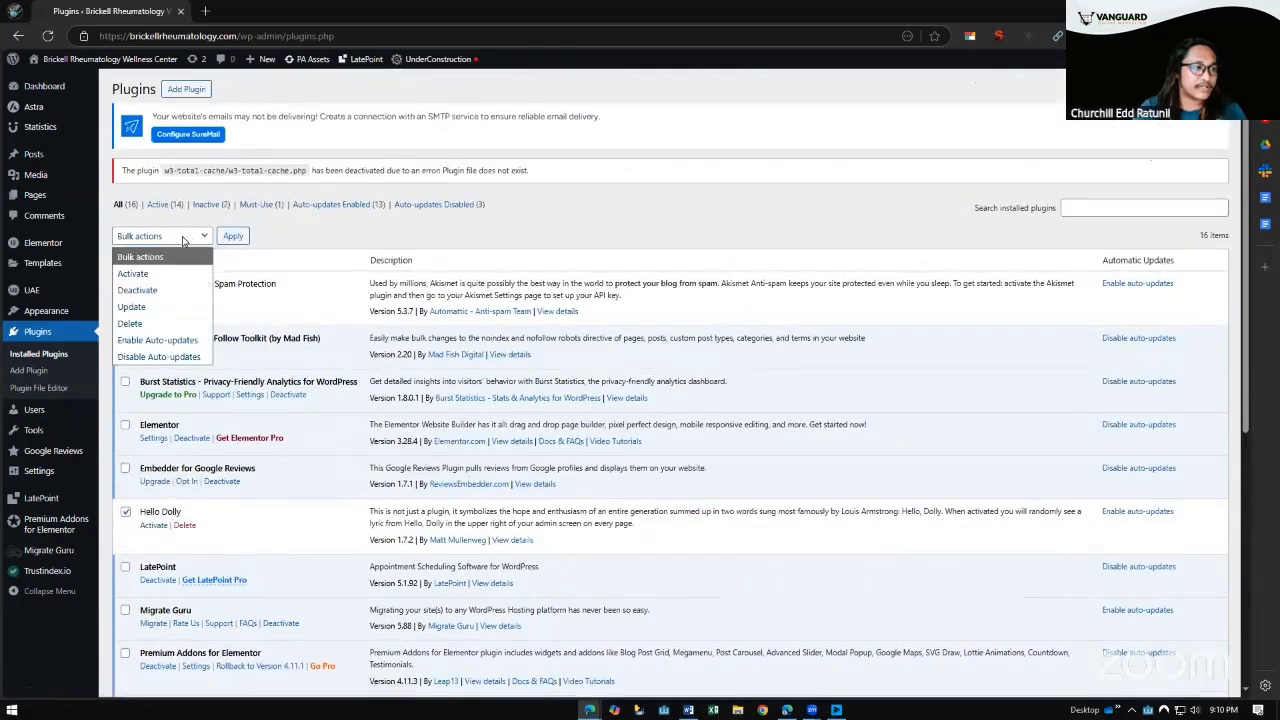
left_click(141, 324)
Search the plugin directory for "rank", then install and activate the Rank Math SEO plugin
left_click(186, 89)
left_click(1077, 180)
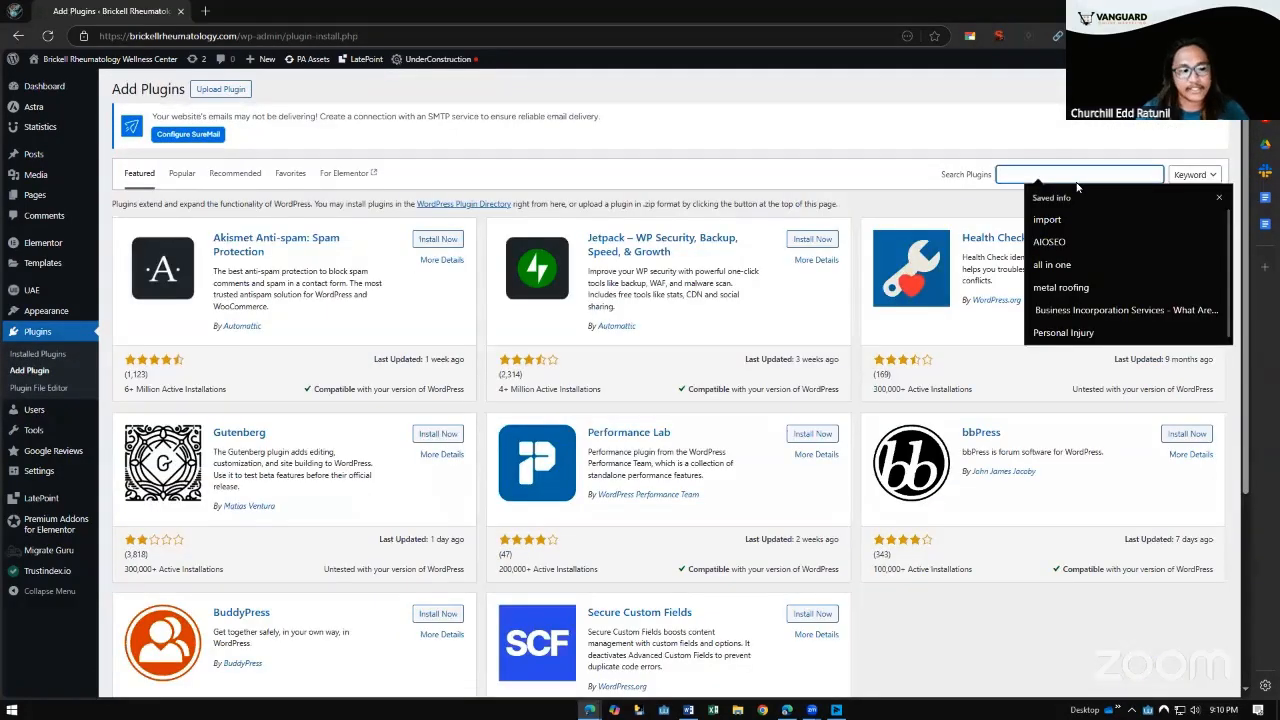
type("rab")
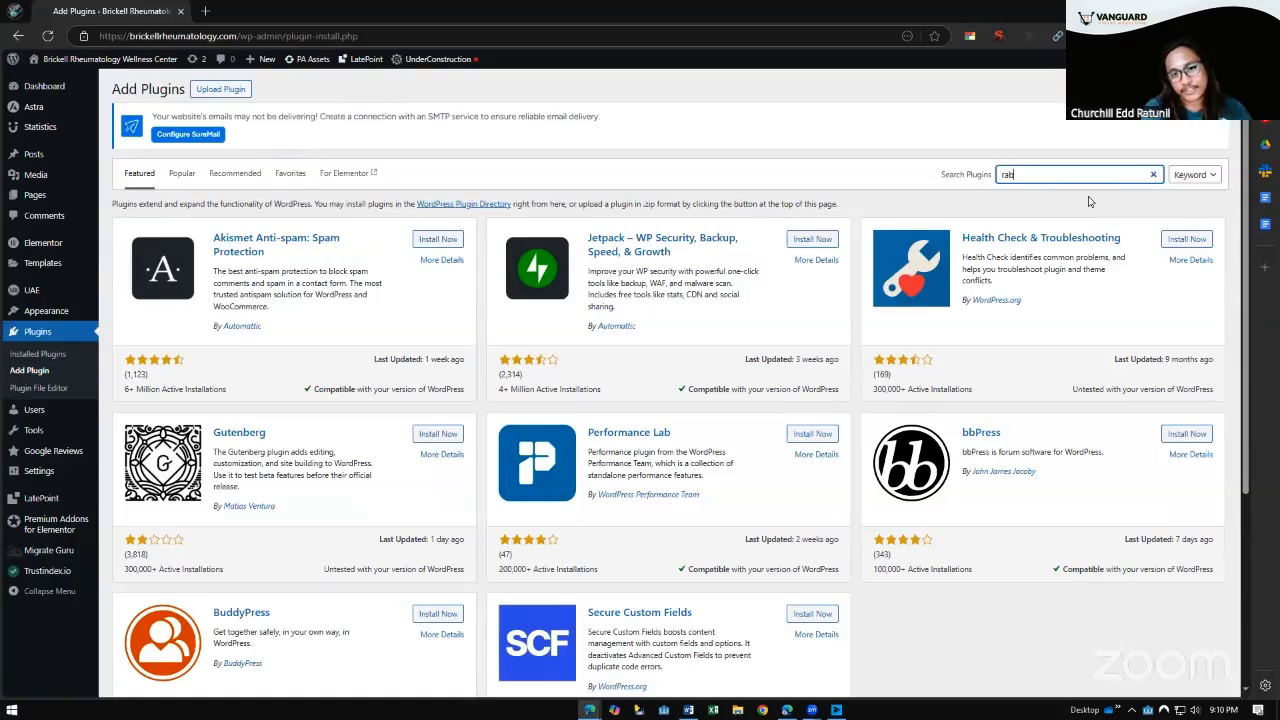
key("BackSpace")
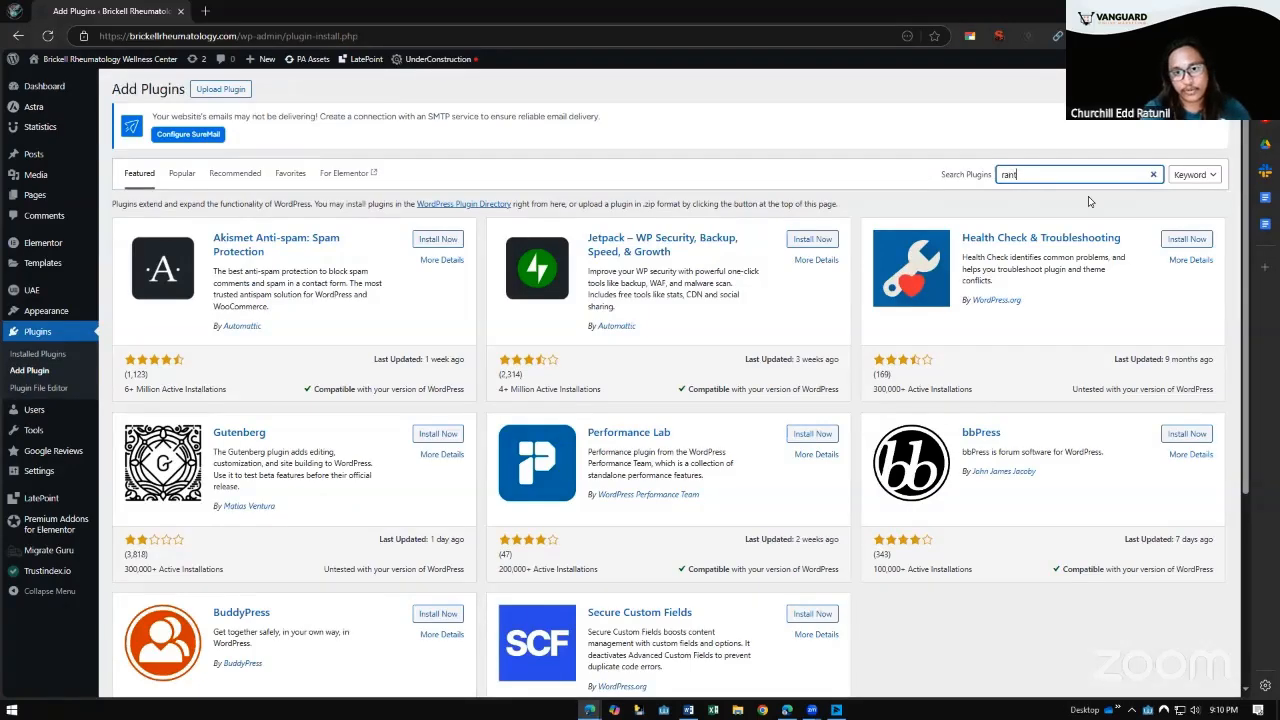
type("n")
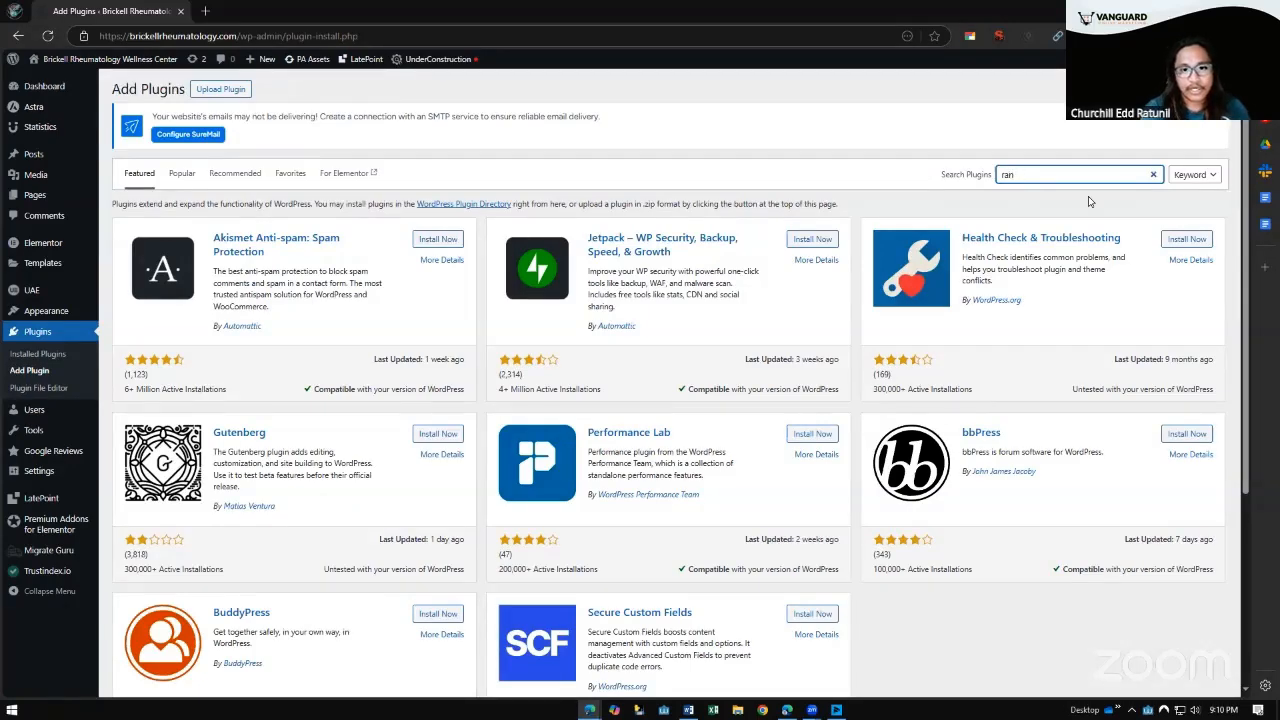
type("k")
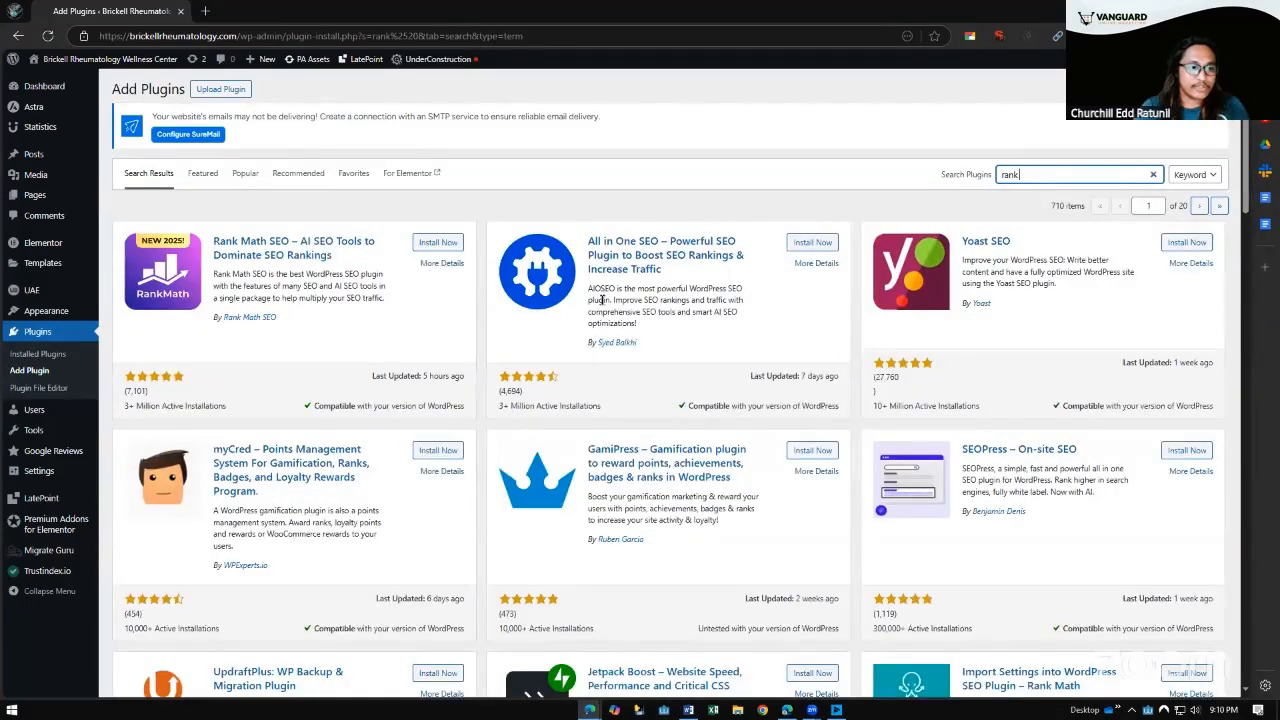
left_click(437, 243)
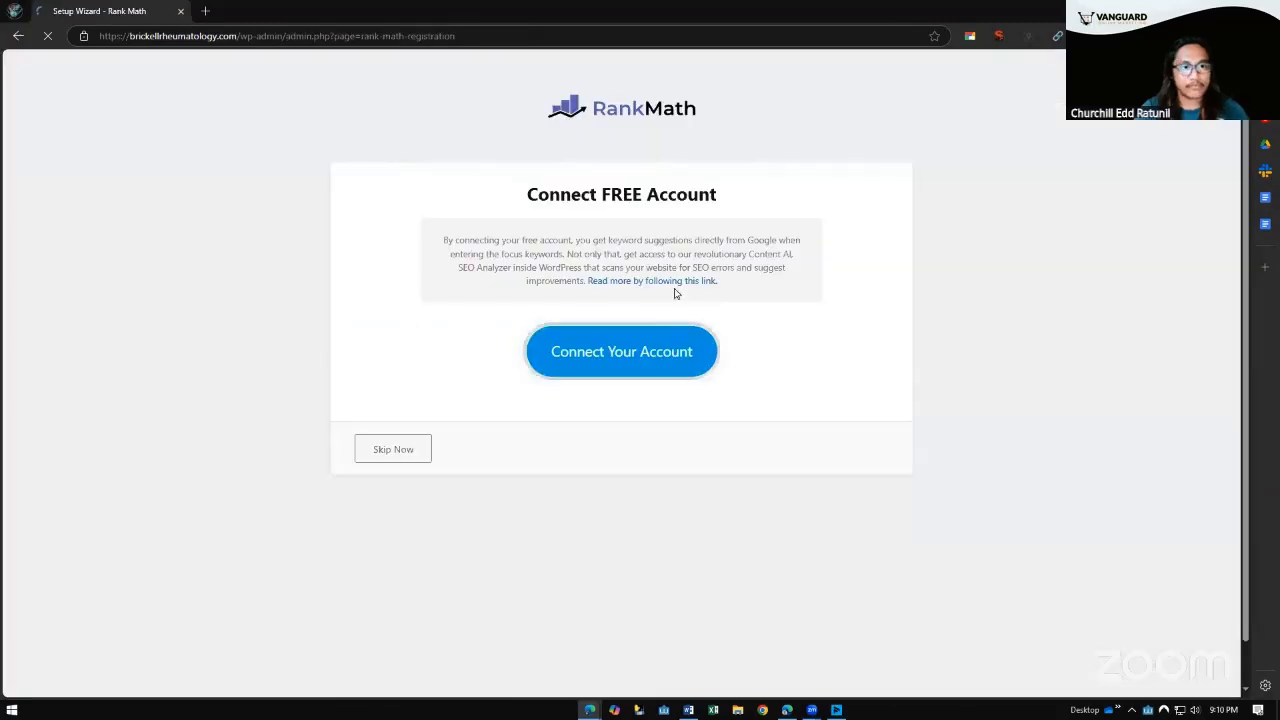
Start the Rank Math setup wizard in Advanced mode
left_click_drag(434, 103, 940, 289)
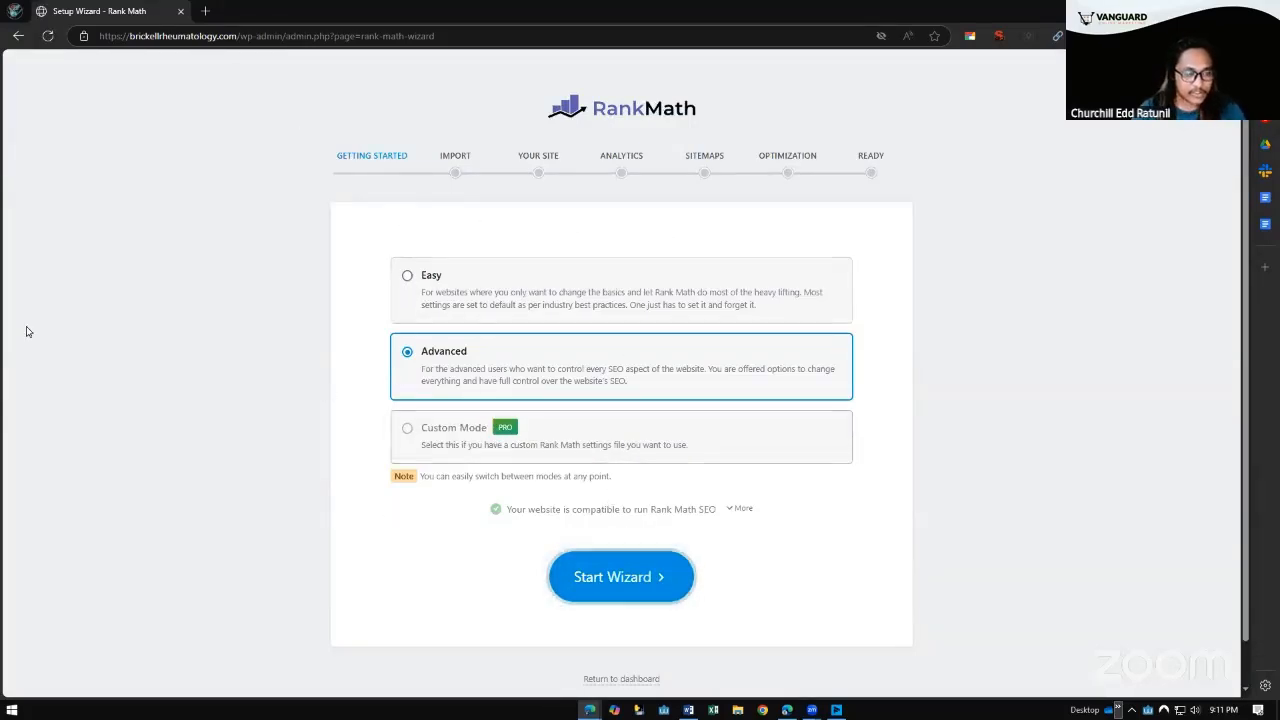
scroll(268, 563, "down", 1)
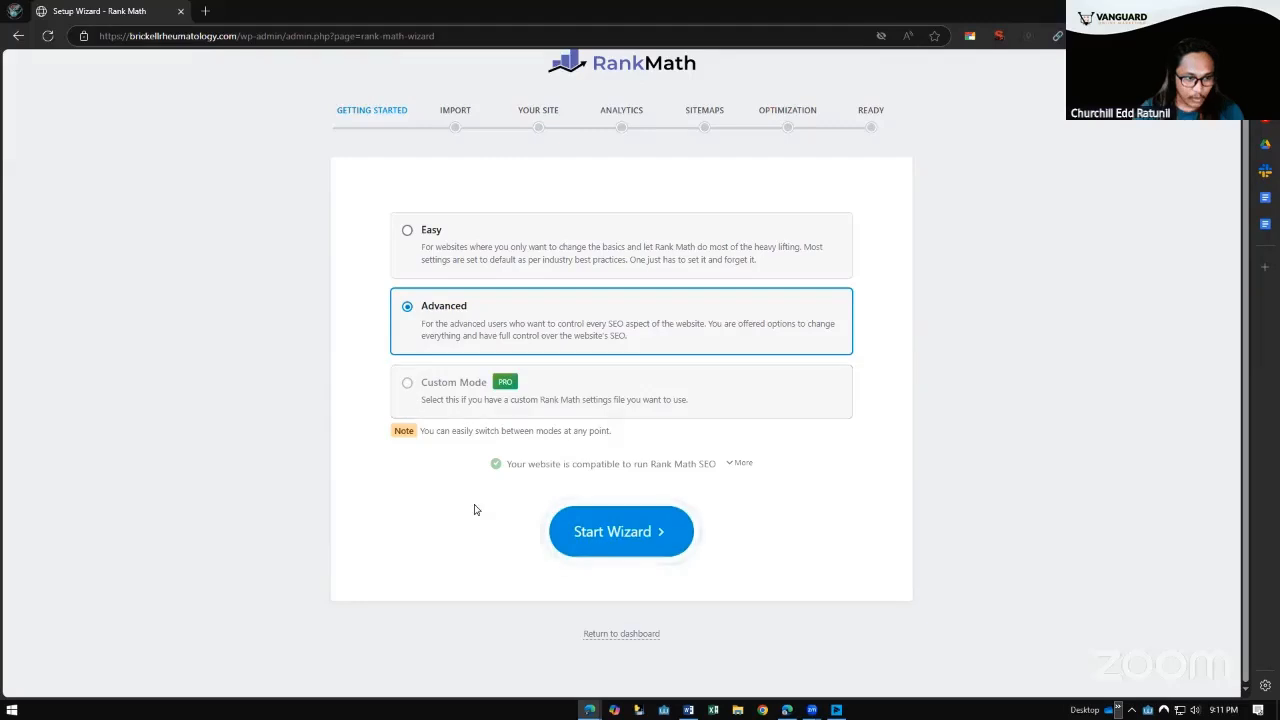
left_click(657, 541)
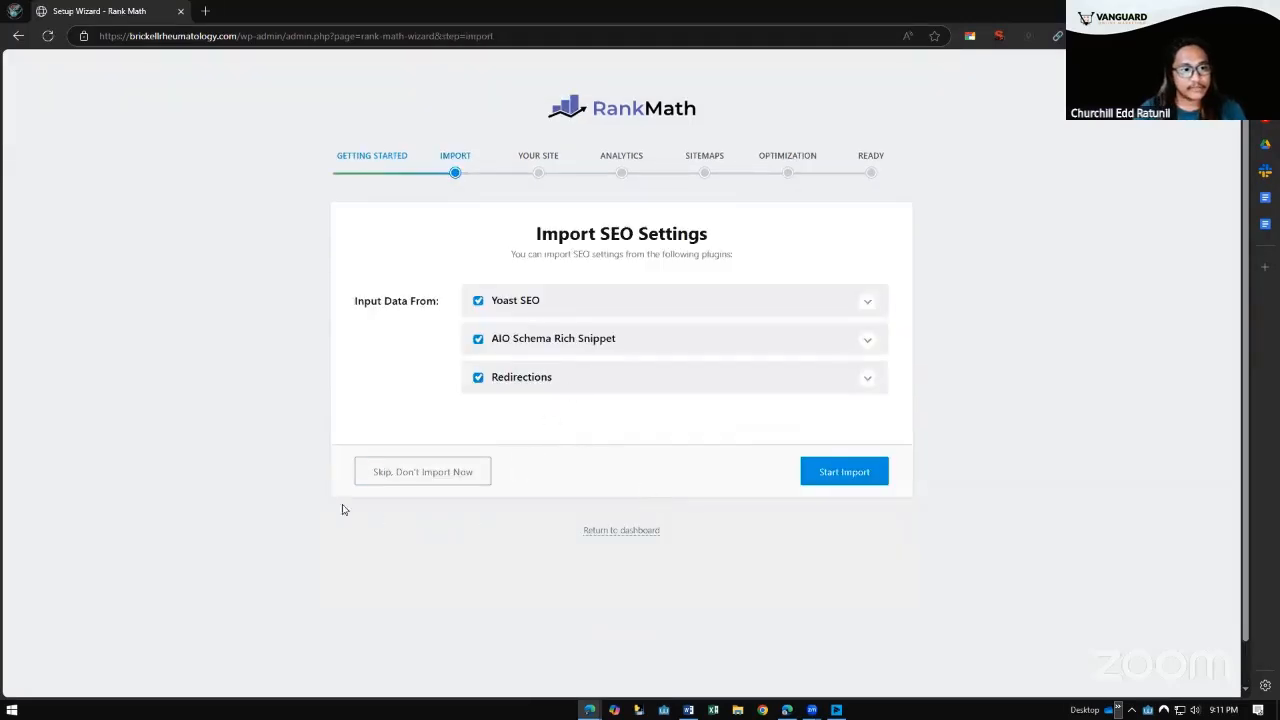
Check the installed plugins in a separate tab and import the SEO settings from Yoast SEO, AIO Schema Rich Snippet and Redirections
right_click(94, 14)
left_click(222, 17)
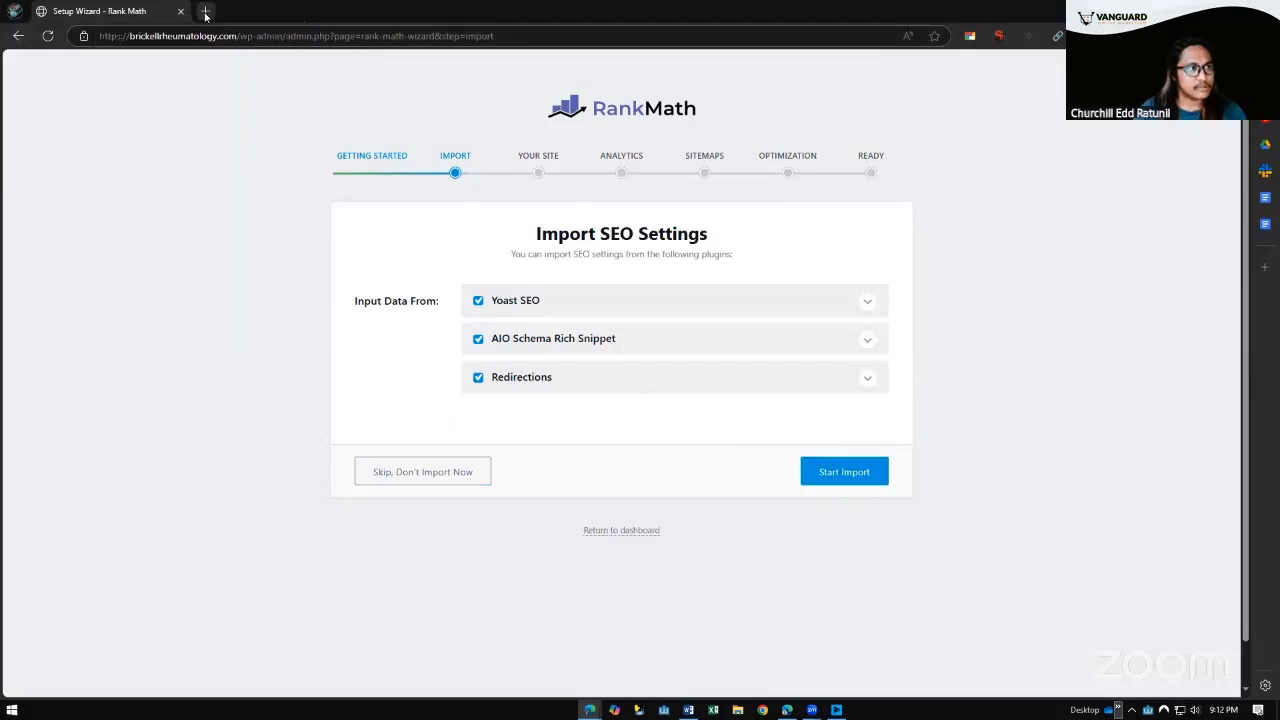
left_click(205, 14)
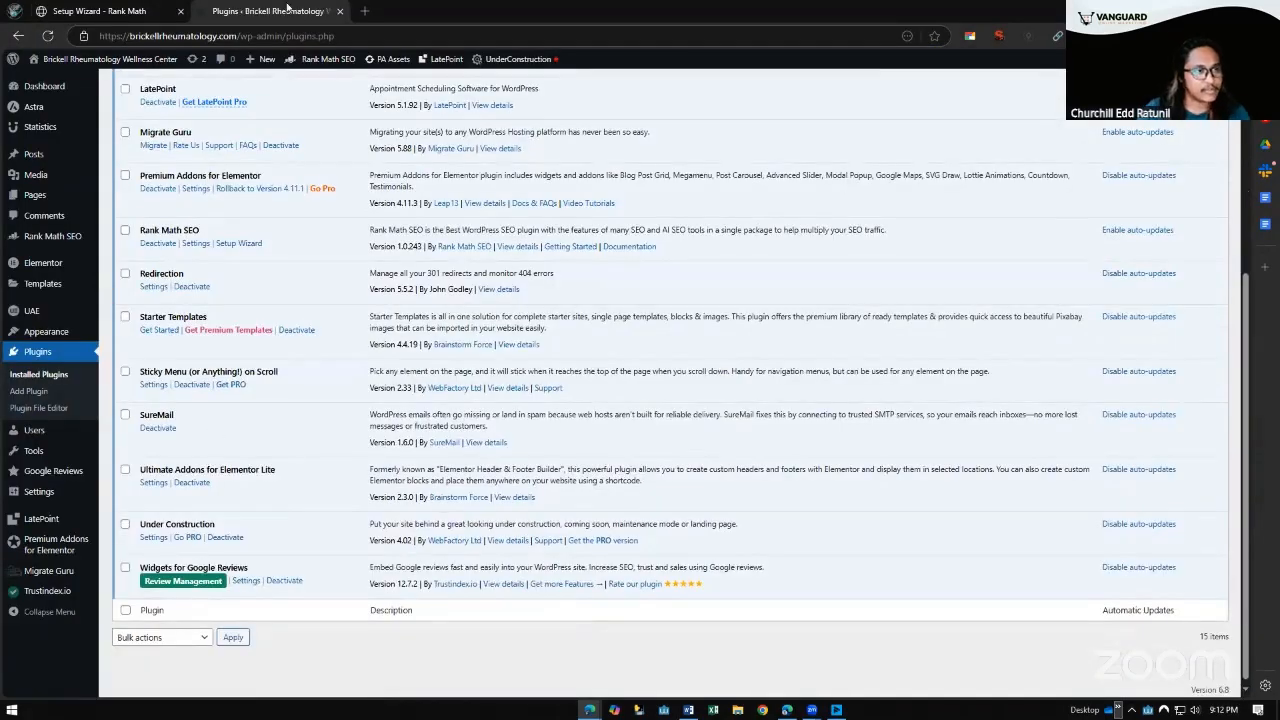
left_click(130, 10)
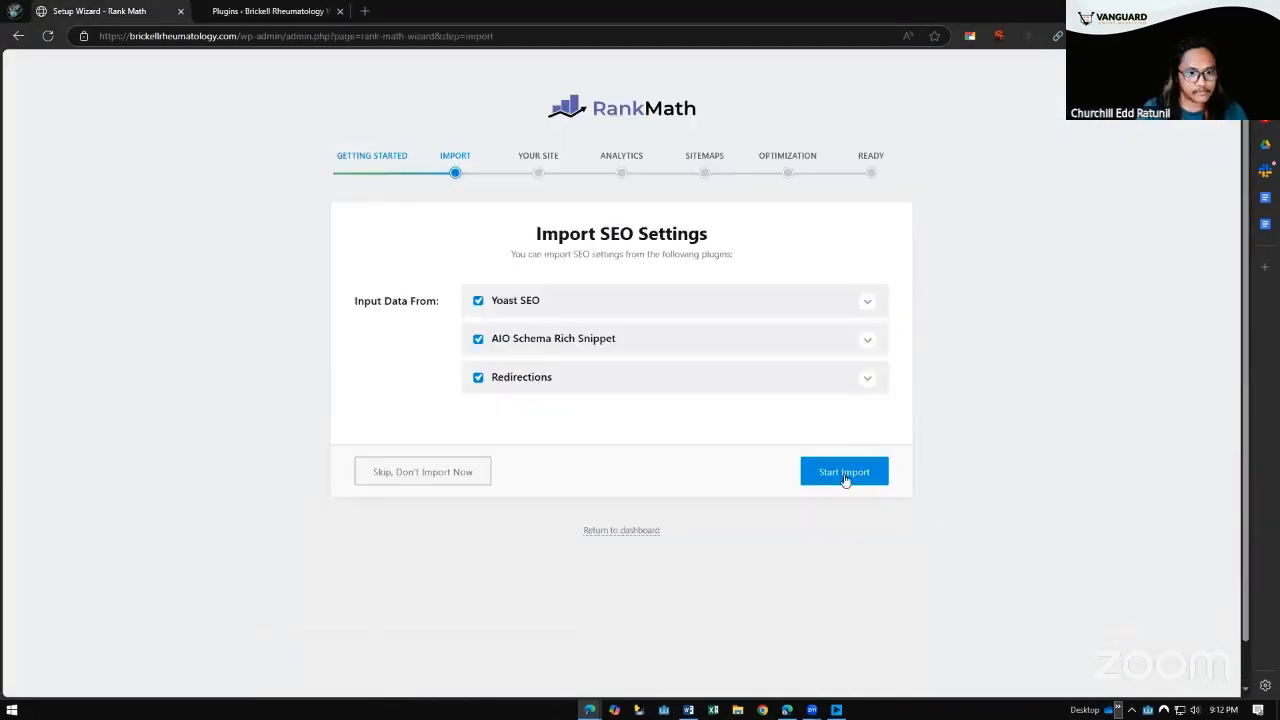
left_click(845, 468)
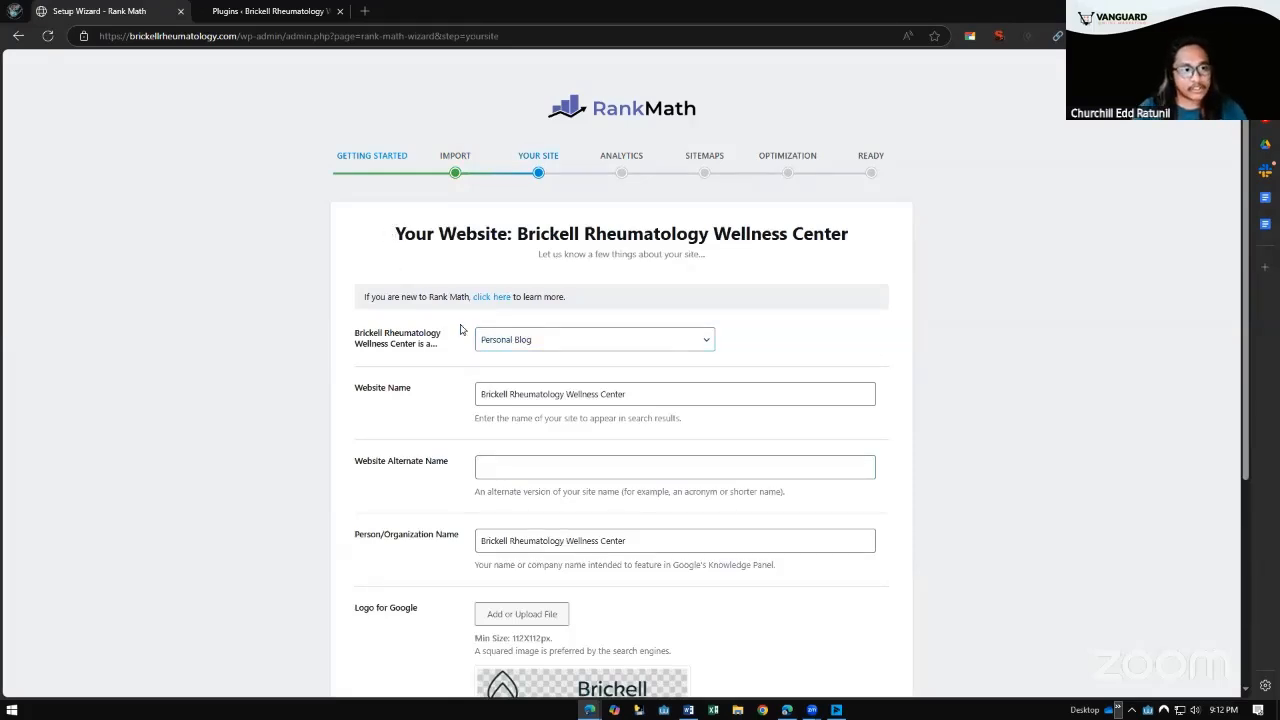
Set the type of the Brickell Rheumatology Wellness Center website to Other Business Website
mouse_move(377, 298)
left_mouse_down()
mouse_move(418, 352)
mouse_move(353, 334)
mouse_move(376, 299)
left_mouse_up()
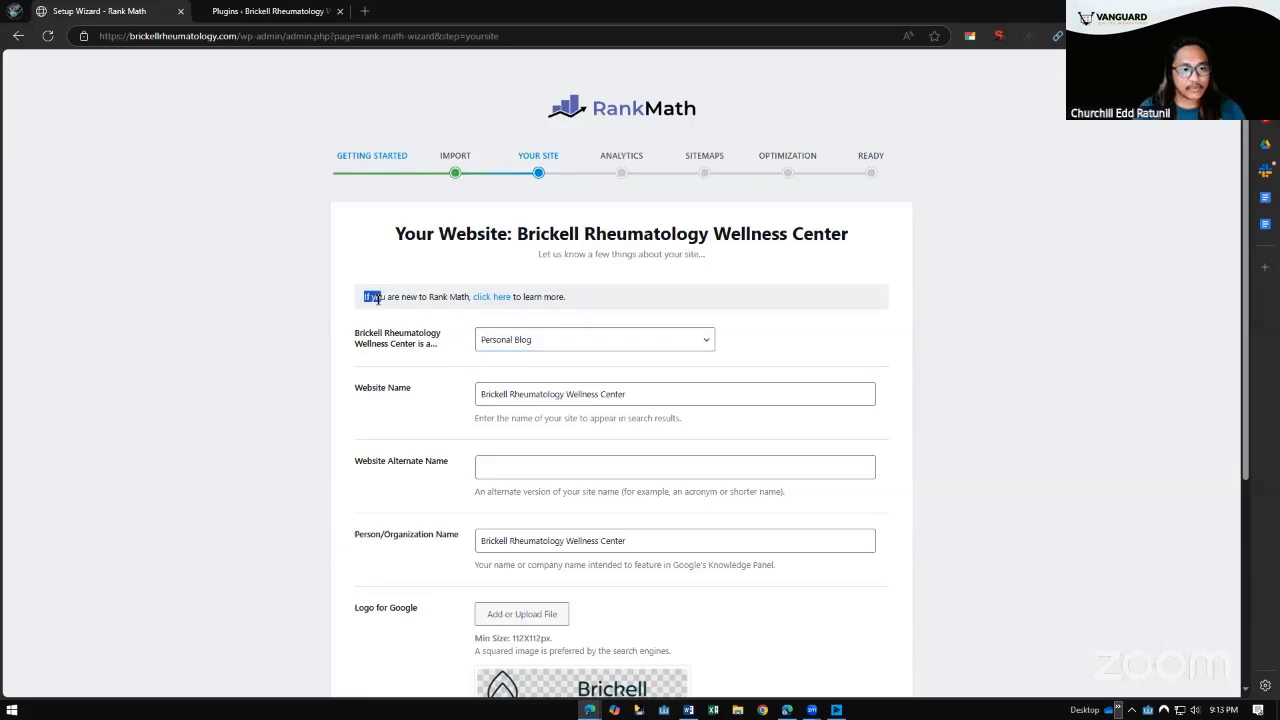
left_click_drag(517, 233, 897, 251)
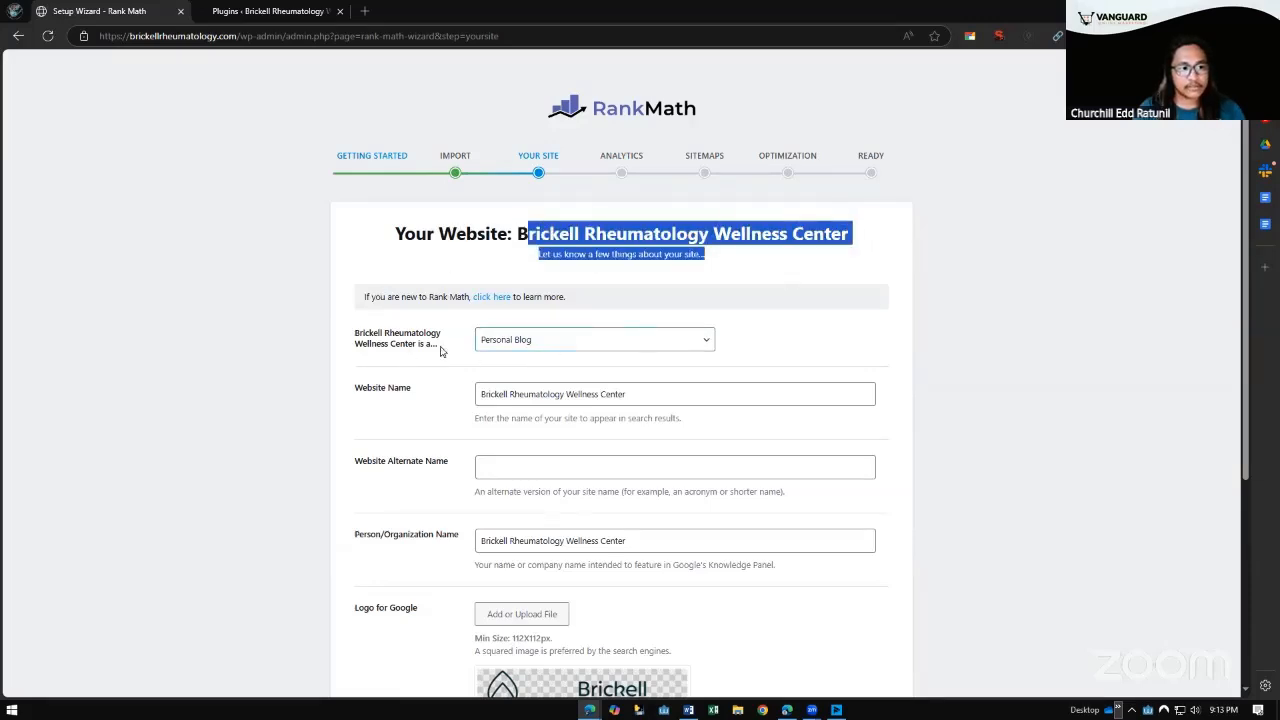
left_click(593, 334)
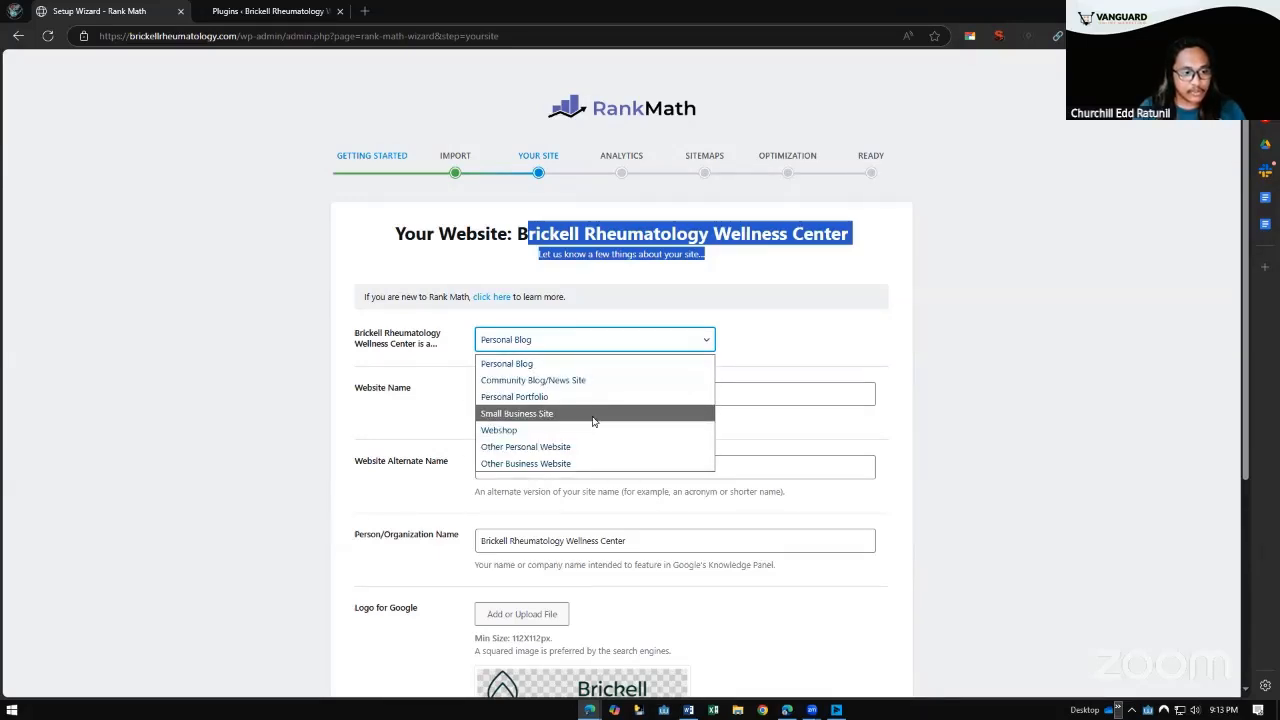
left_click(549, 464)
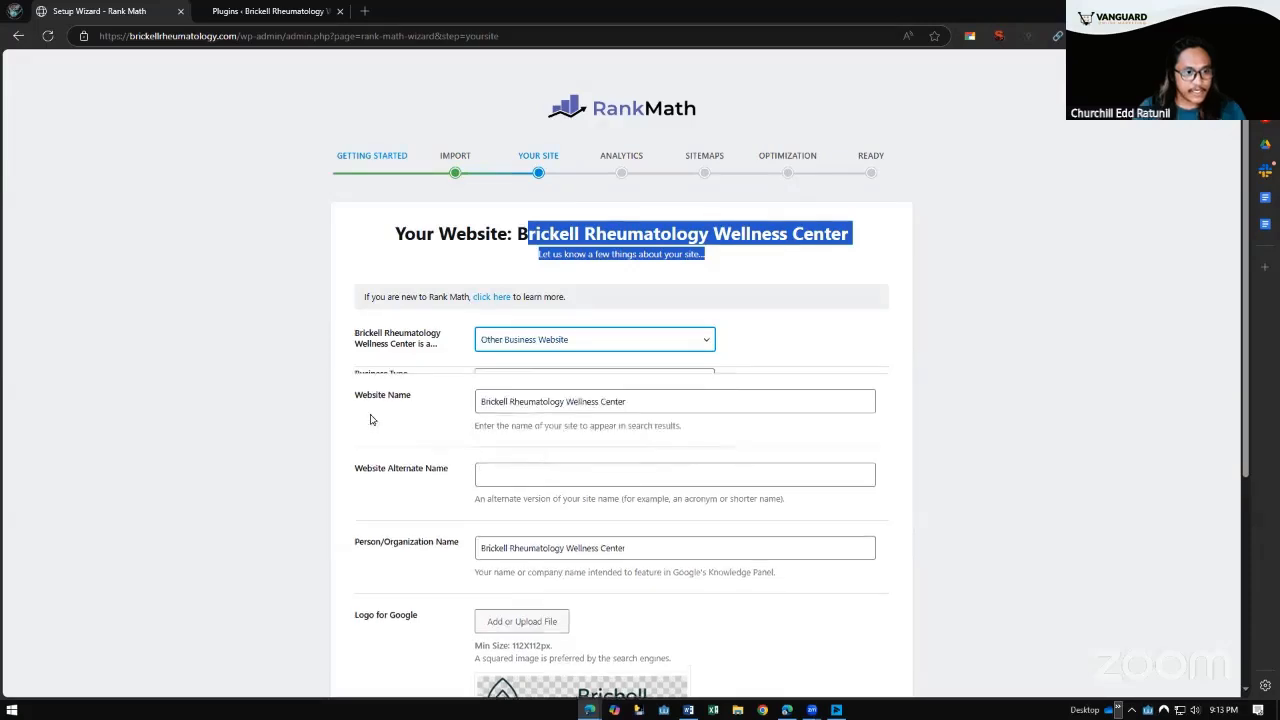
Search the business types for "medi" and set the business type to Medical Clinic
left_click(578, 394)
left_click(574, 396)
left_click(569, 396)
left_click(469, 413)
left_click_drag(486, 415, 523, 428)
left_click(523, 428)
left_click(590, 396)
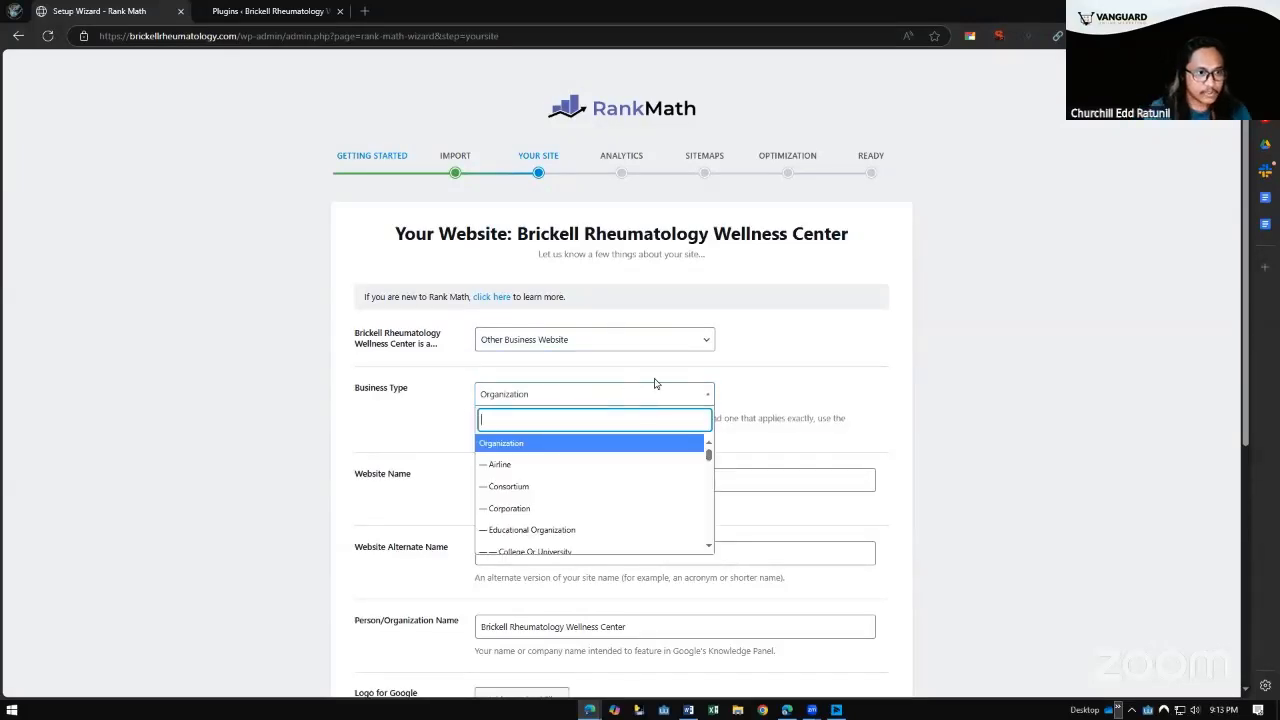
type("r")
type("me")
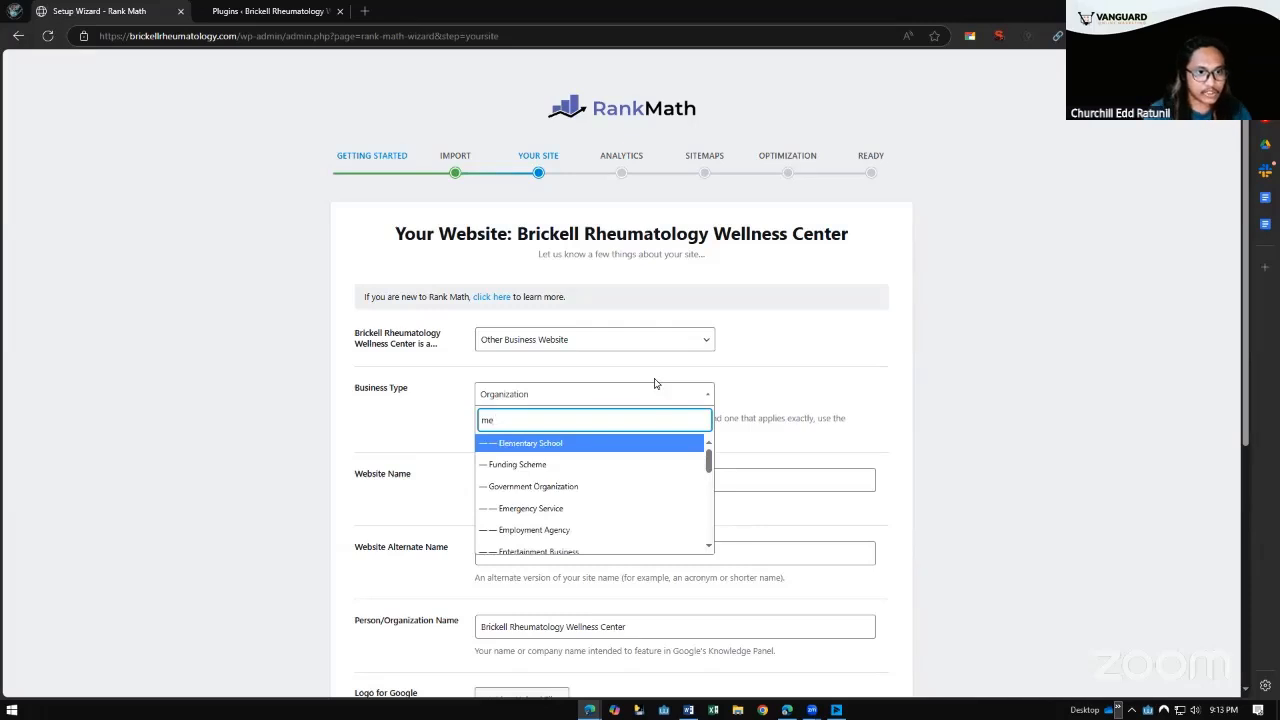
type("di")
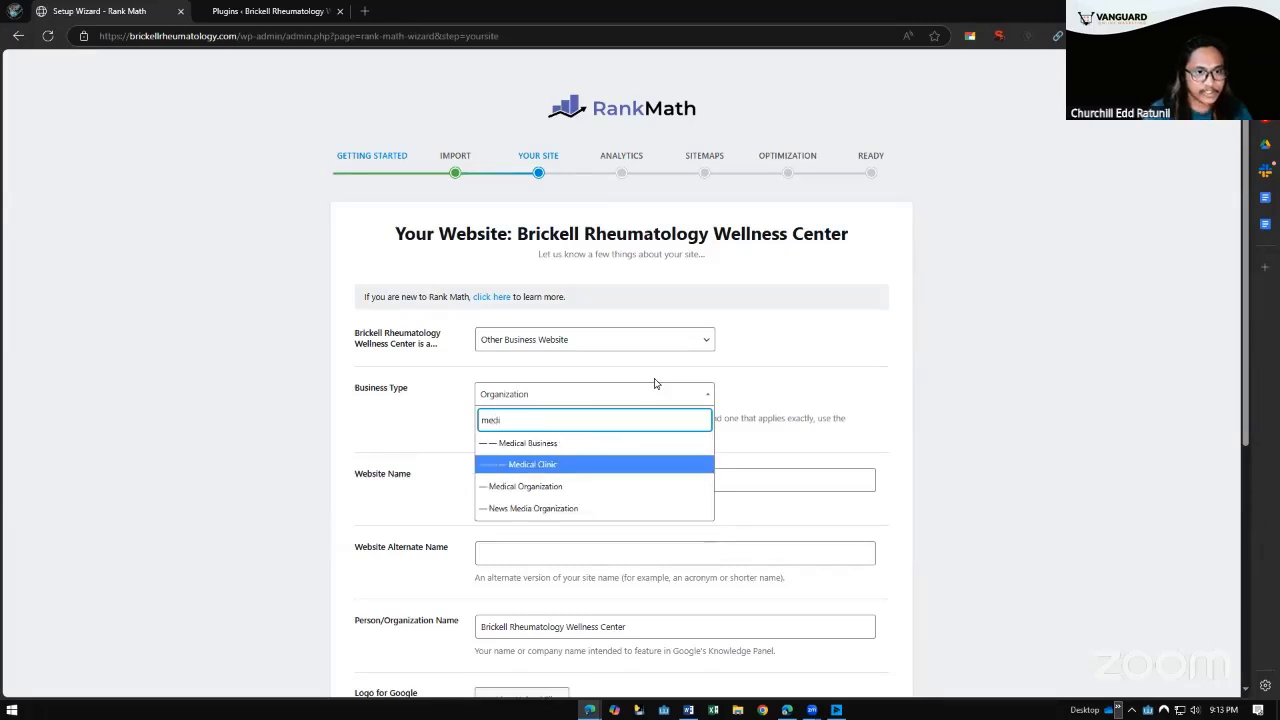
key("Down")
key("Up")
key("Return")
scroll(654, 337, "down", 1)
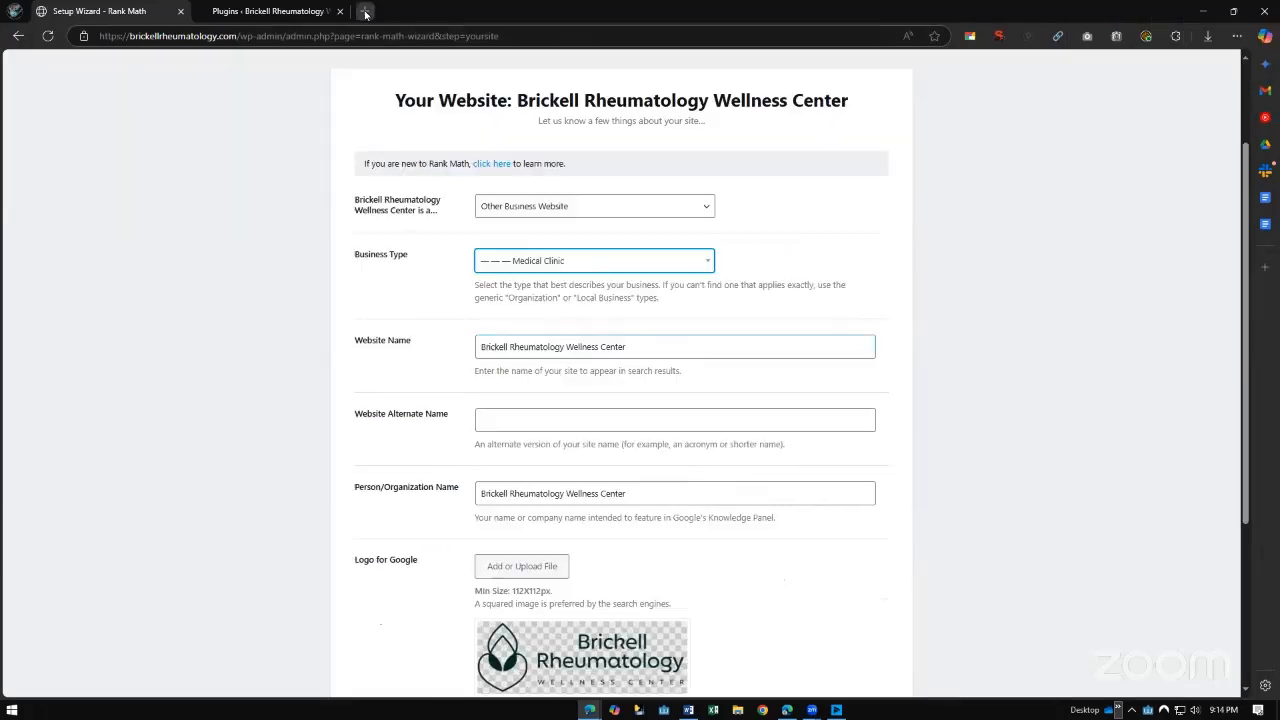
left_click(364, 11)
type("b")
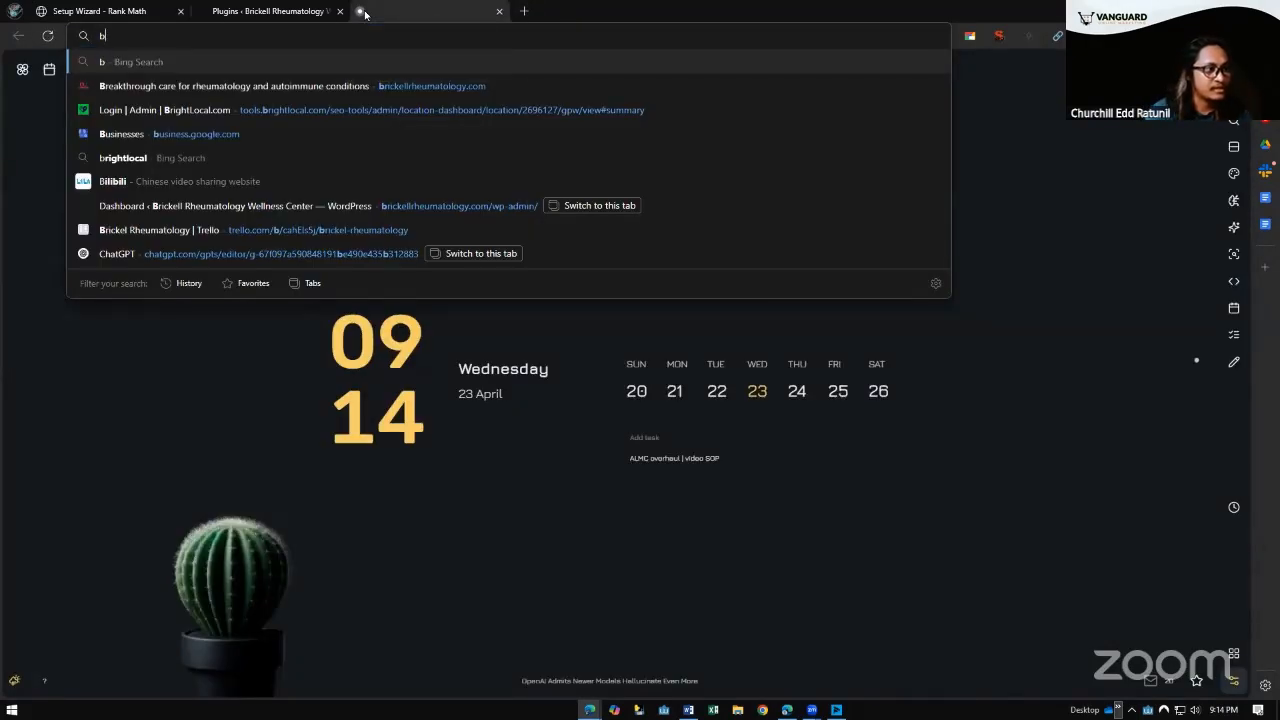
key("BackSpace")
type("goo")
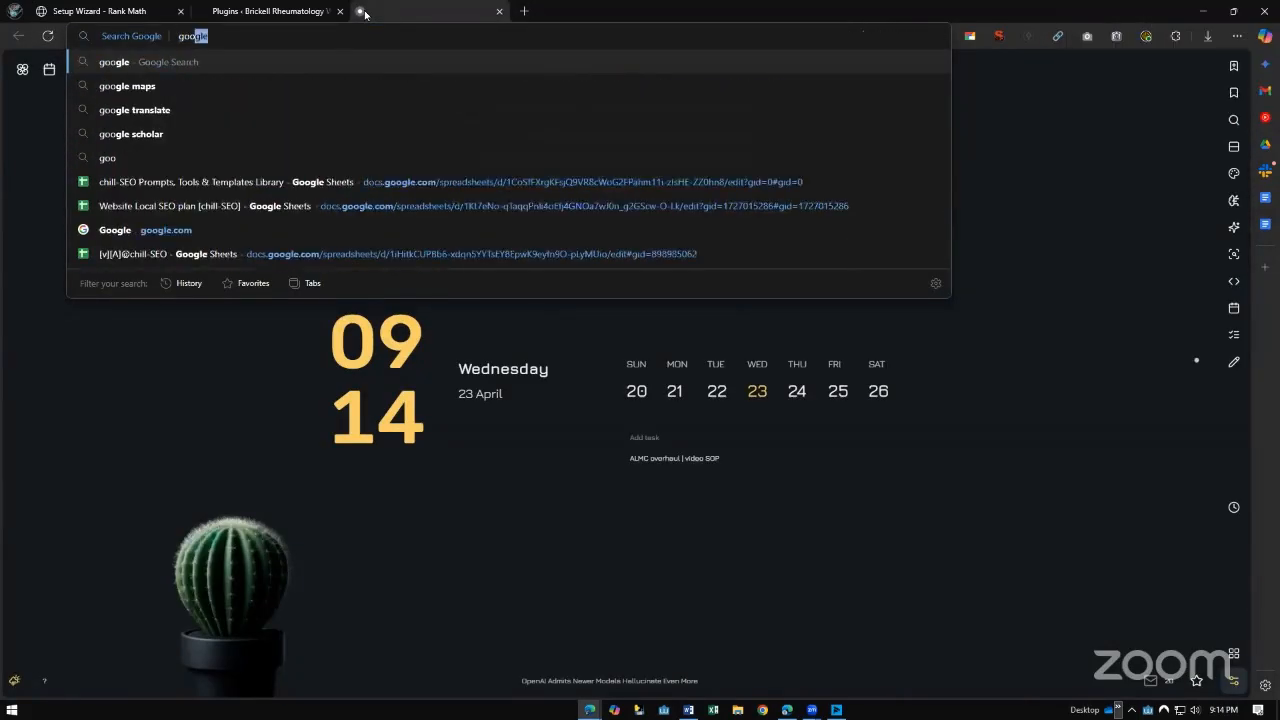
key("Down")
key("Down")
key("Down")
key("Down")
key("Down")
key("Down")
key("Down")
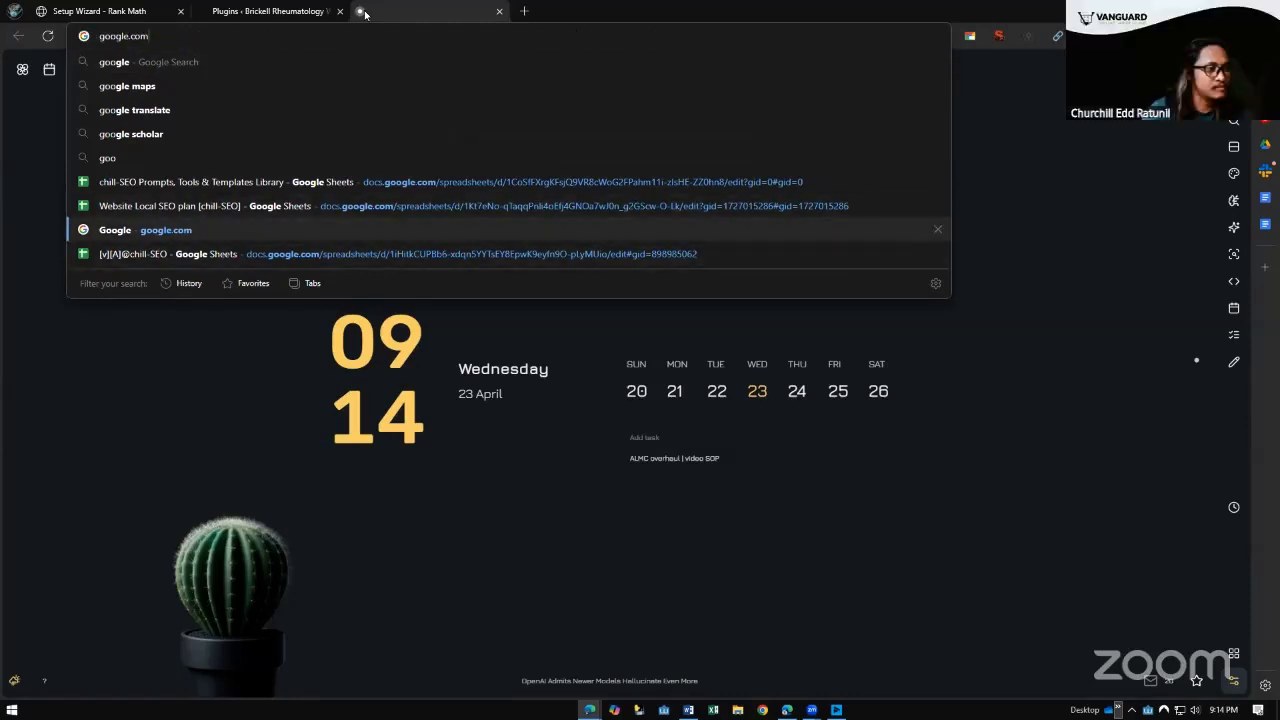
key("Down")
key("Down")
key("Down")
key("Down")
key("Down")
key("Down")
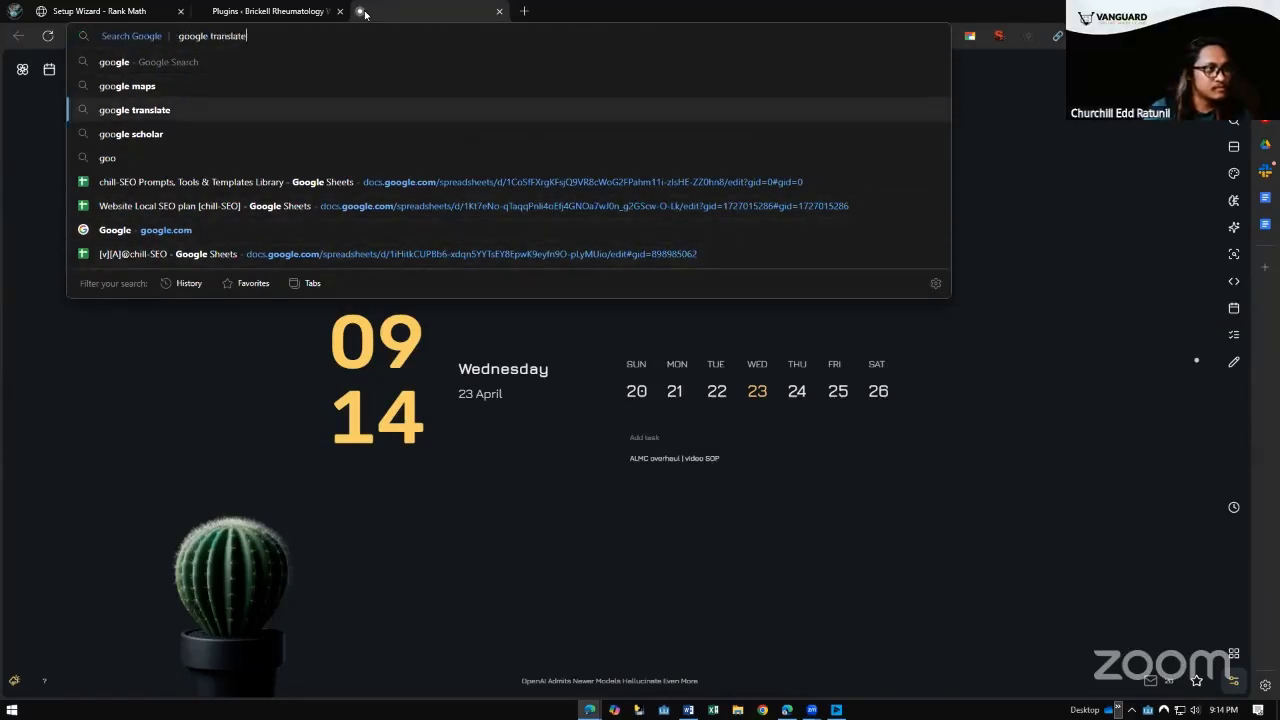
key("Up")
key("Up")
key("Up")
key("Up")
key("Up")
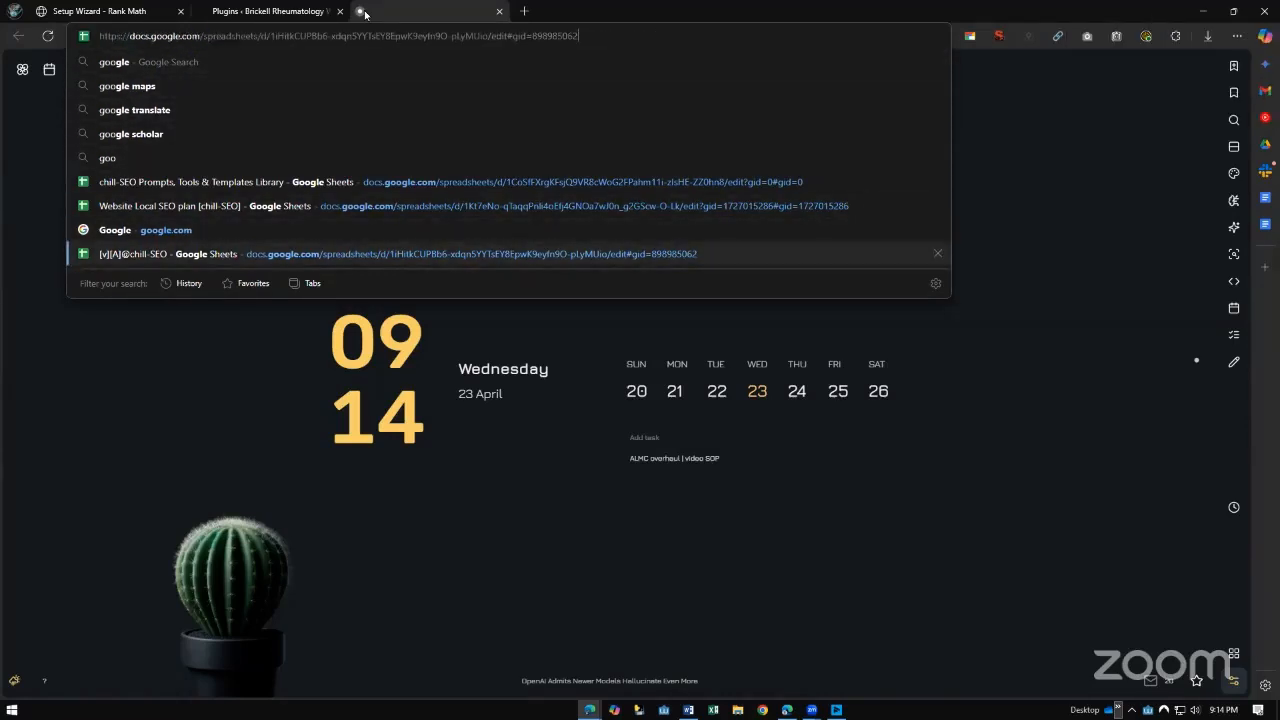
key("ctrl+a")
key("BackSpace")
key("Escape")
Open brickellrheumatology.com in the new tab, and review the list of installed plugins in the WordPress plugins tab
type("bri")
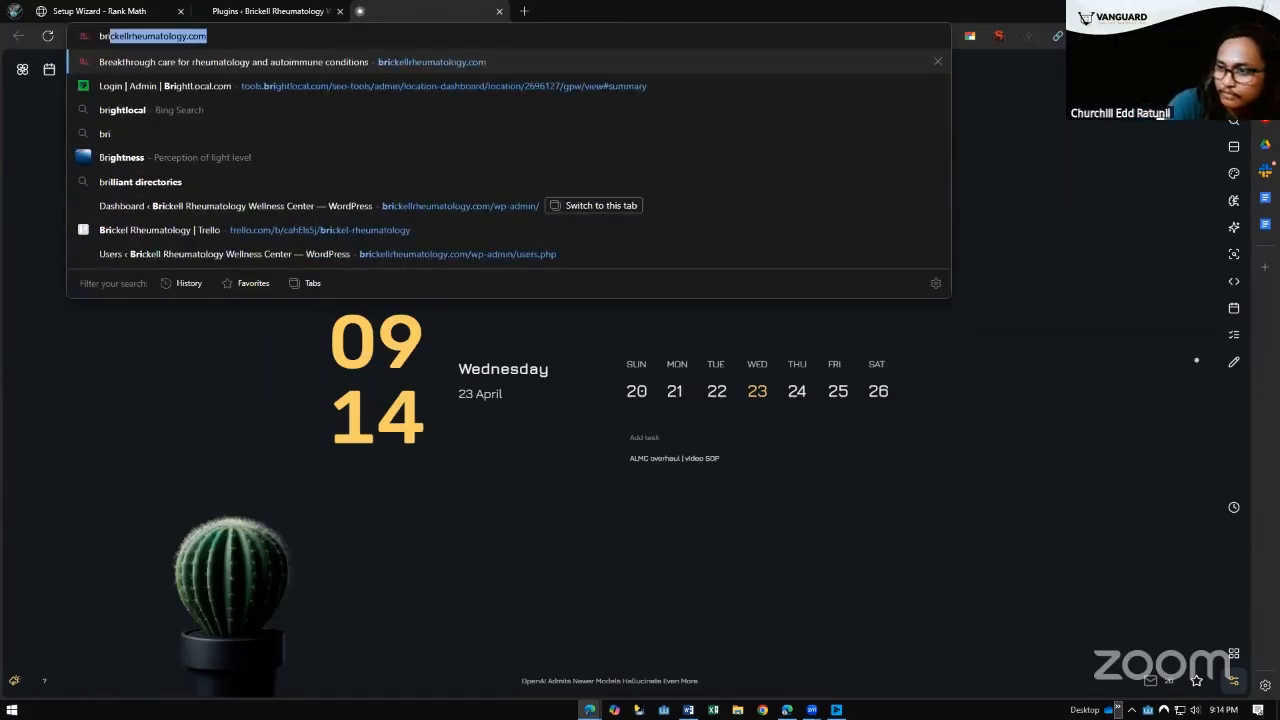
key("Return")
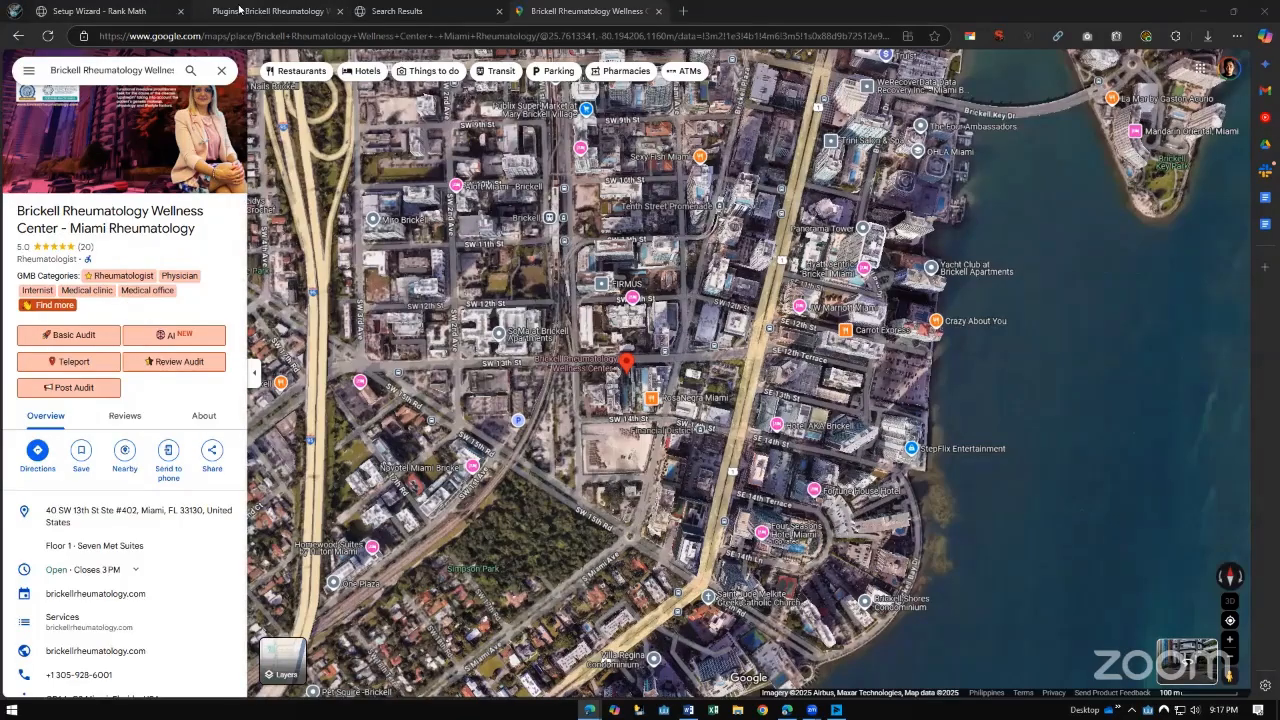
left_click(240, 10)
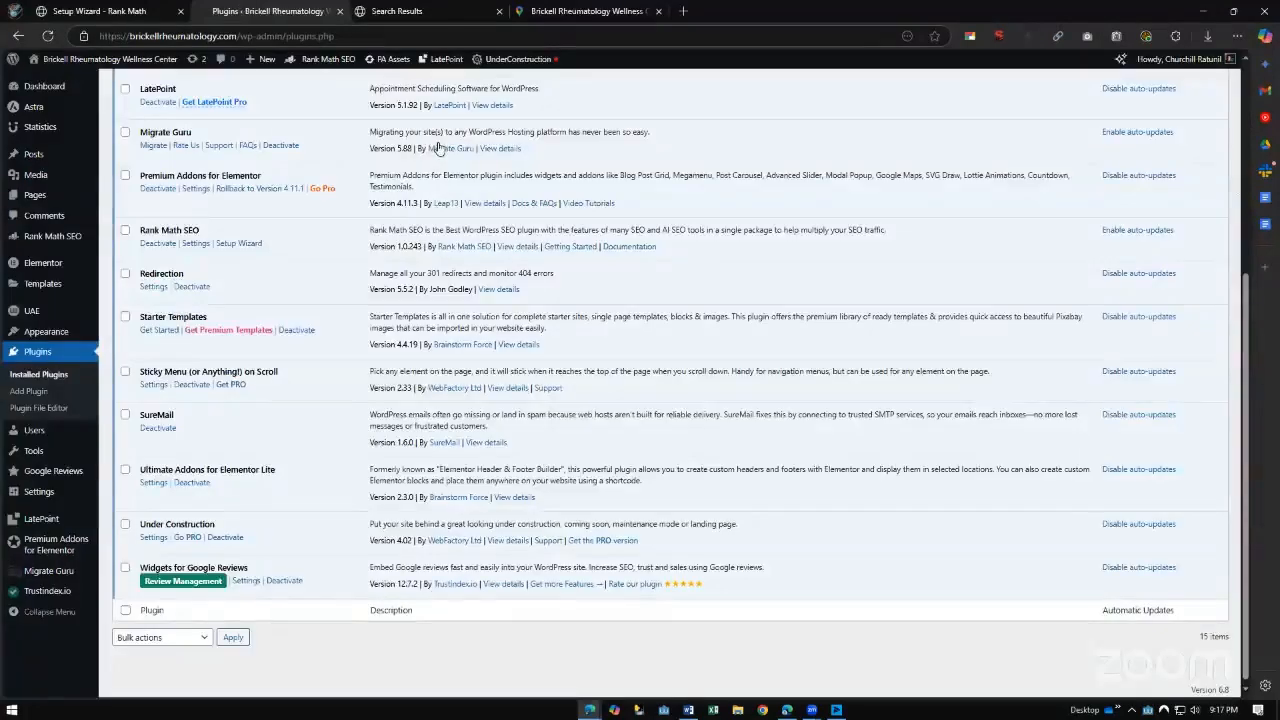
scroll(350, 253, "up", 5)
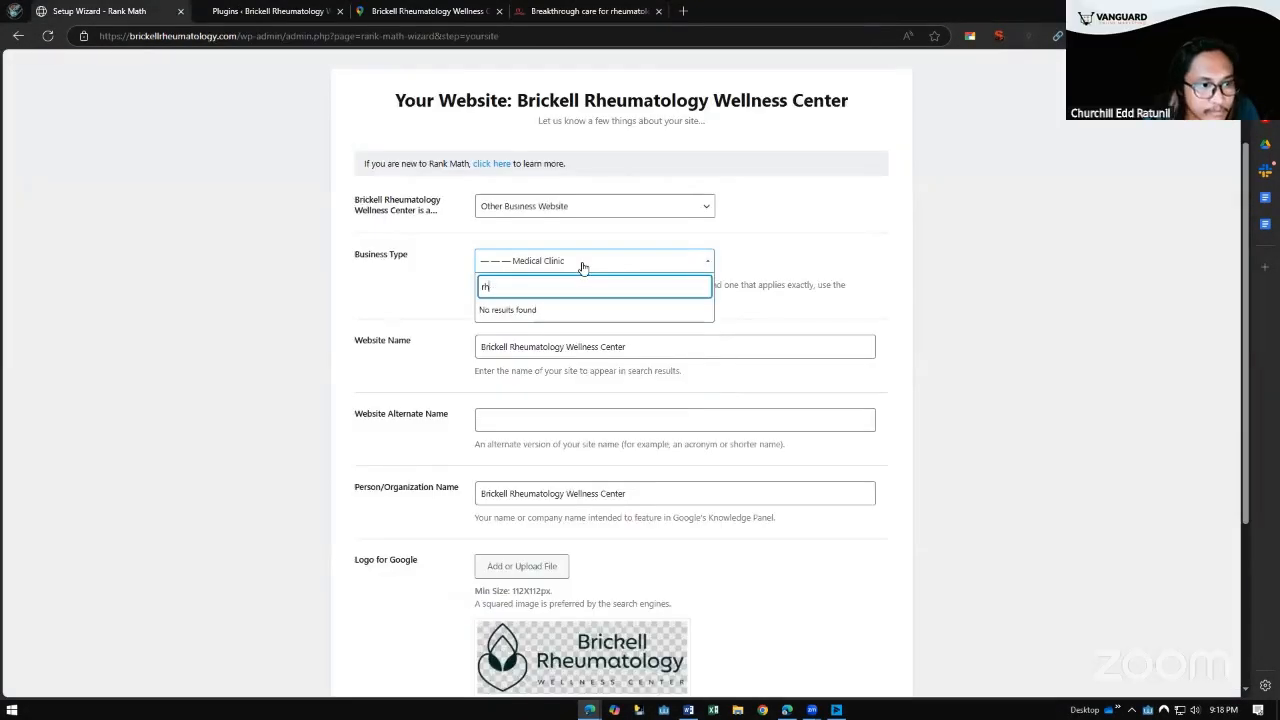
Search the business types for "fun", "me" and "ph" to look for a closer match to the rheumatology practice
key("BackSpace")
key("BackSpace")
type("fun")
key("BackSpace")
key("BackSpace")
key("BackSpace")
type("me")
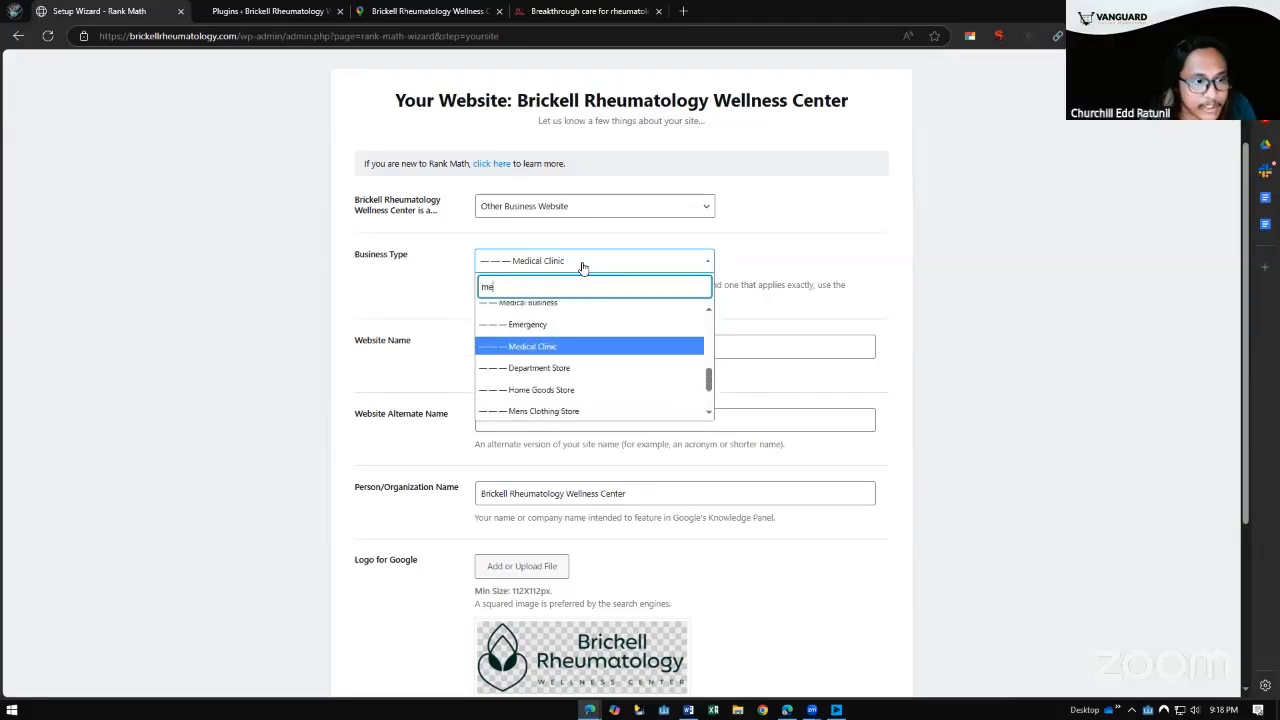
key("BackSpace")
key("BackSpace")
type("ph")
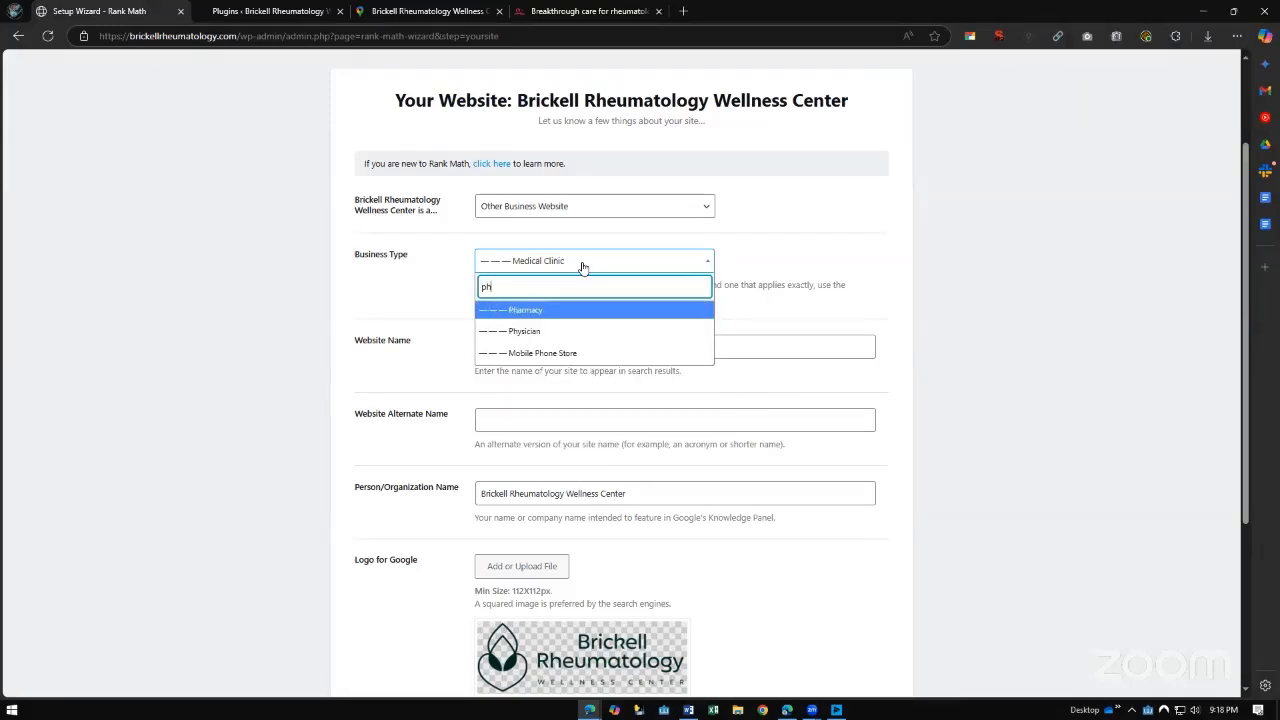
key("BackSpace")
key("BackSpace")
type("me")
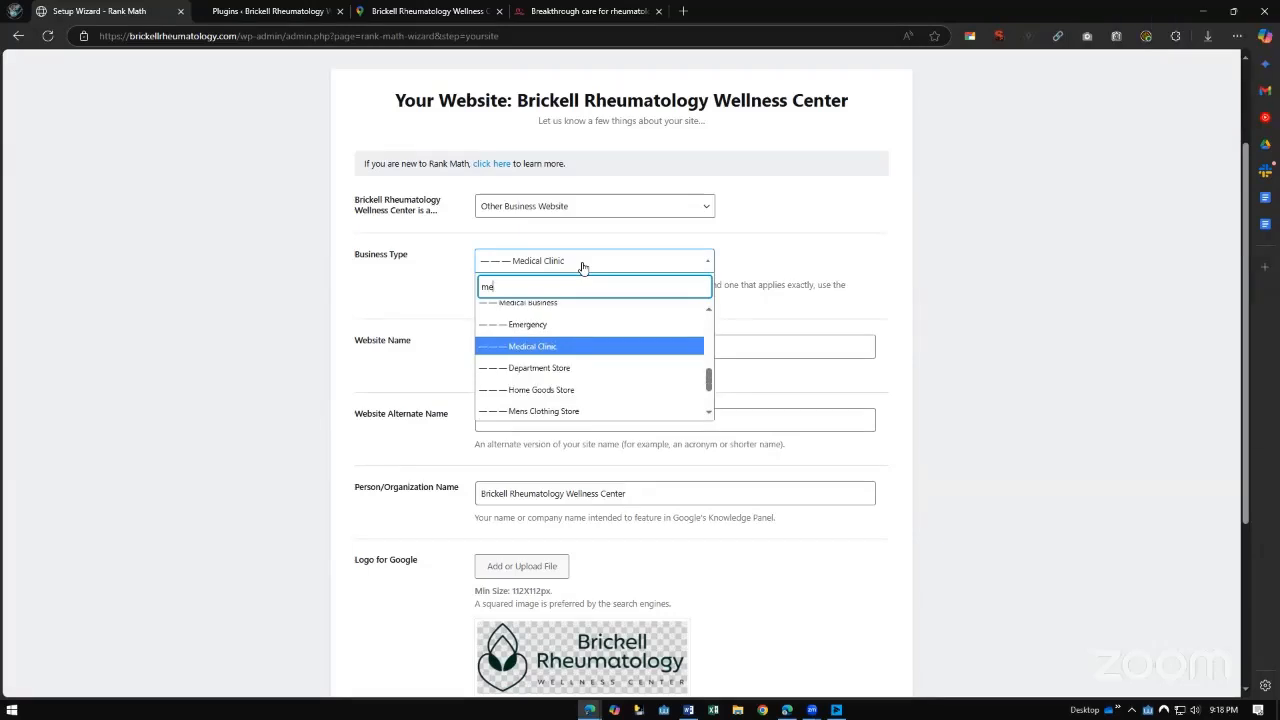
Search the business types for "heal", "we" and "med", and close the list without picking another type
key("BackSpace")
key("BackSpace")
type("hea")
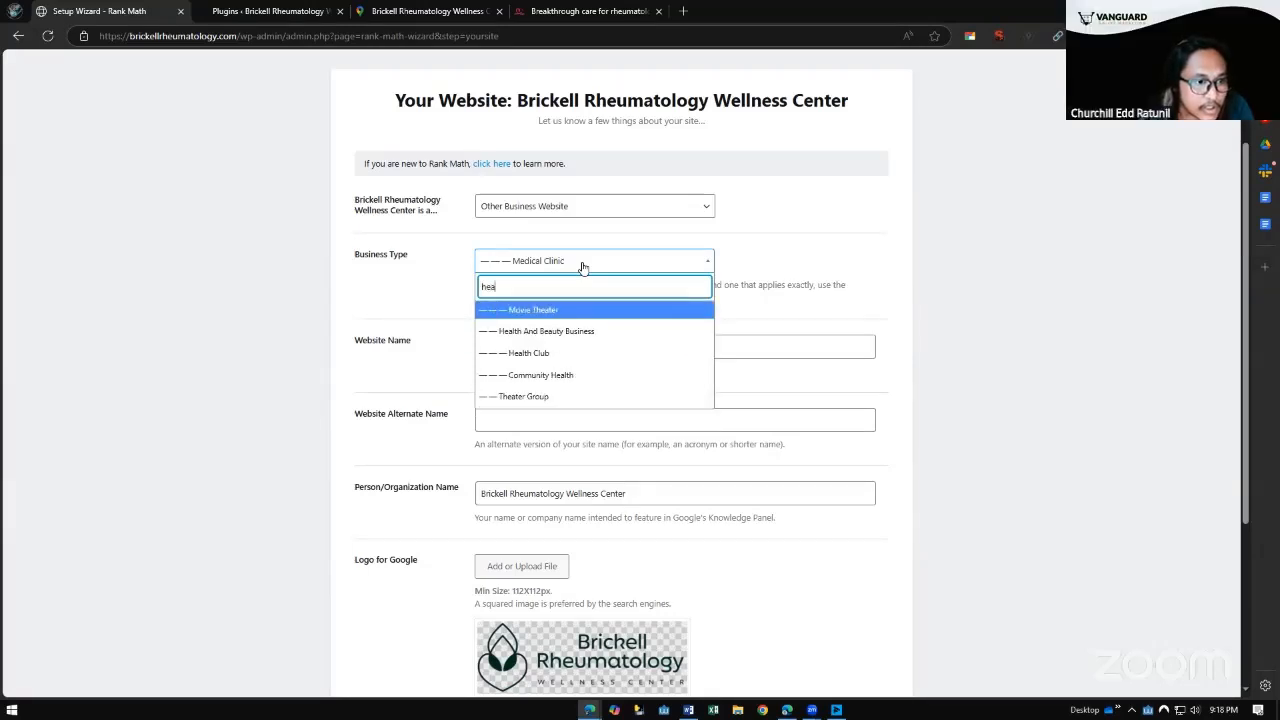
type("l")
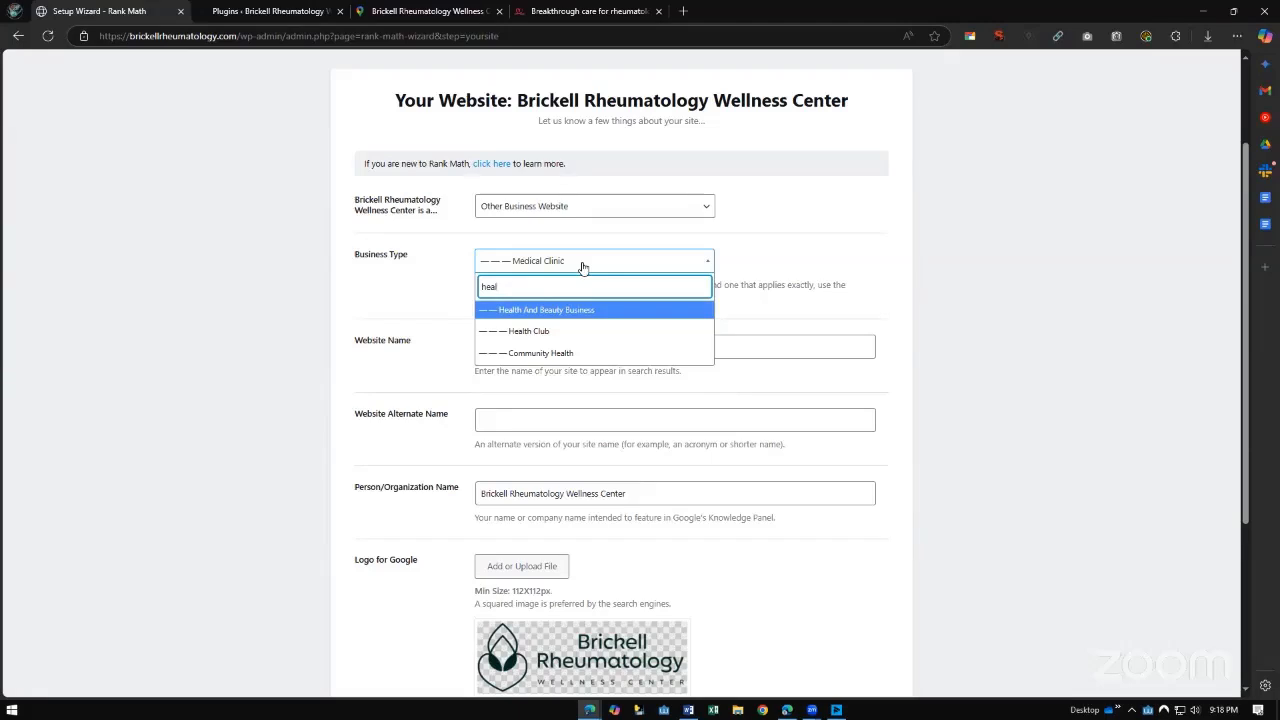
key("BackSpace")
key("BackSpace")
key("BackSpace")
key("BackSpace")
type("m")
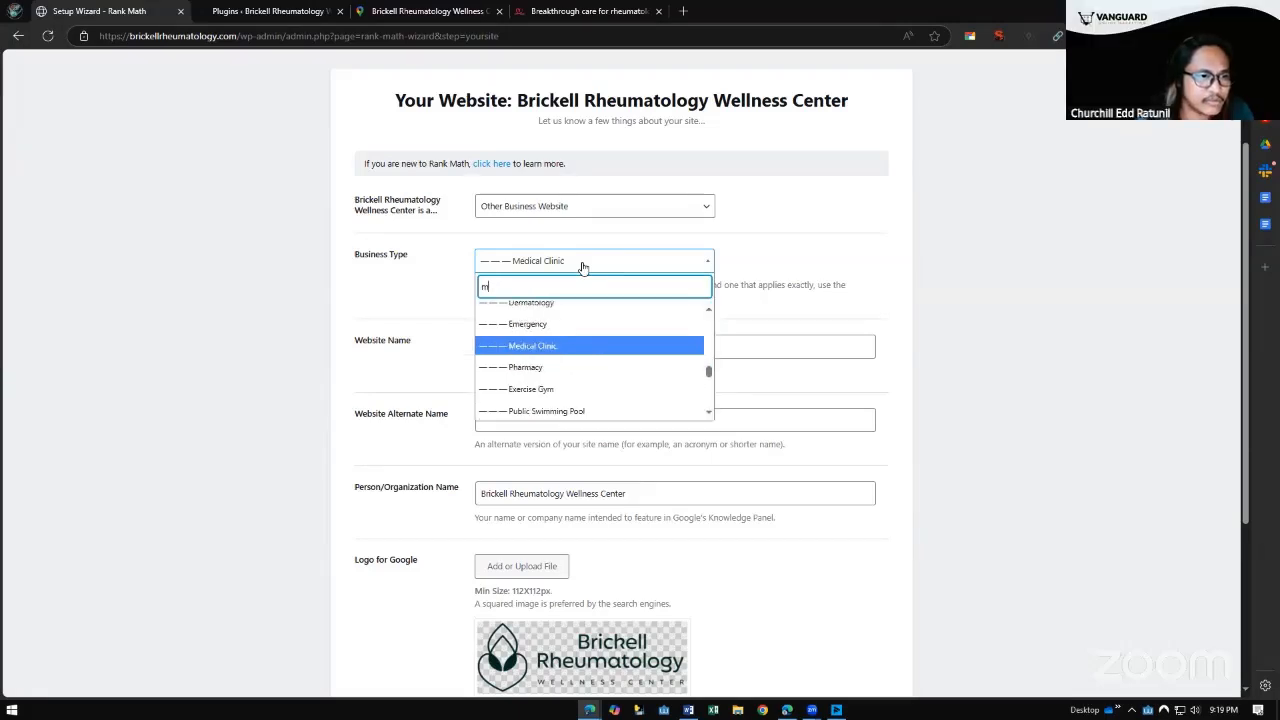
key("BackSpace")
type("we")
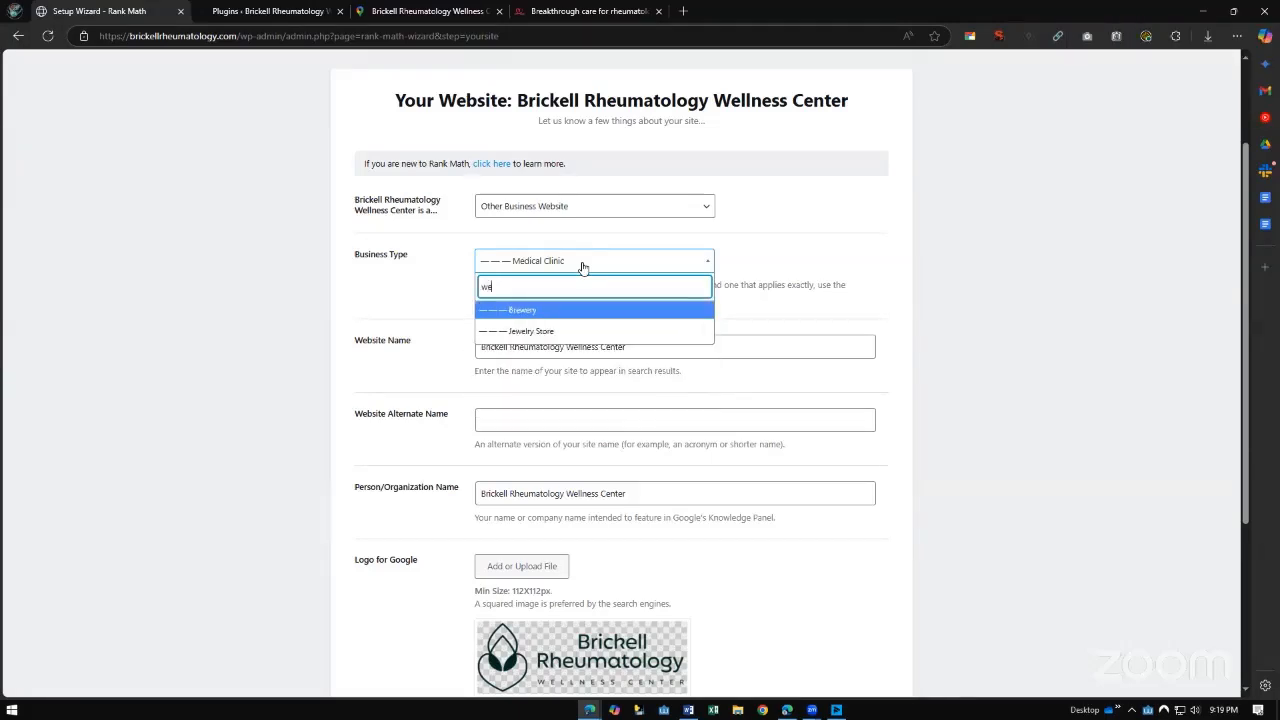
key("BackSpace")
key("BackSpace")
type("med")
left_click(637, 241)
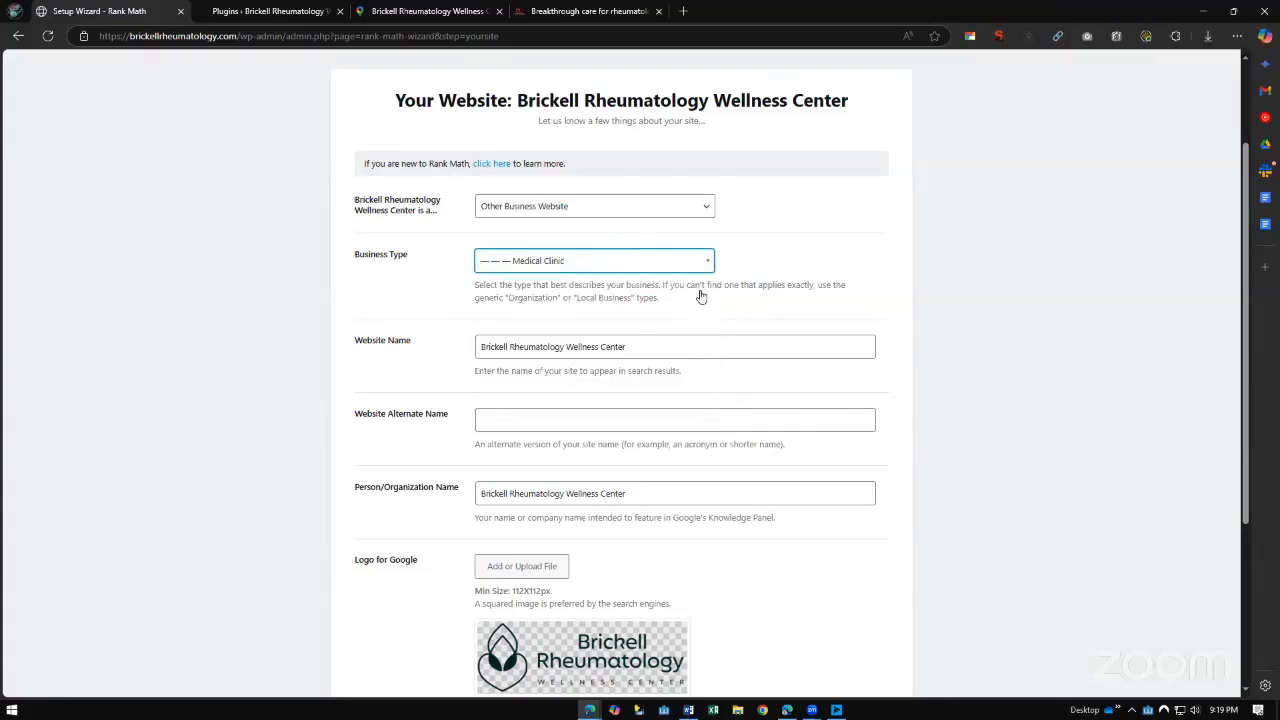
Set the website's type to Small Business Site, save the site details and continue the wizard
left_click_drag(710, 445, 527, 445)
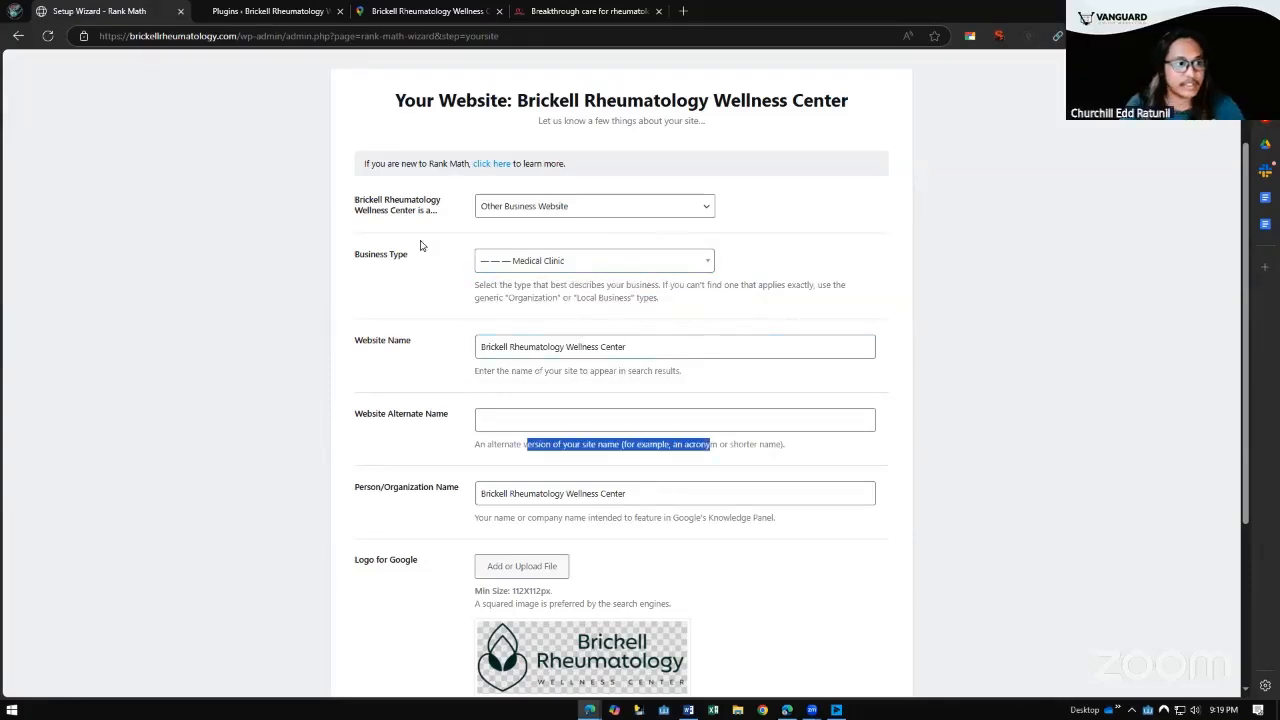
left_click(508, 207)
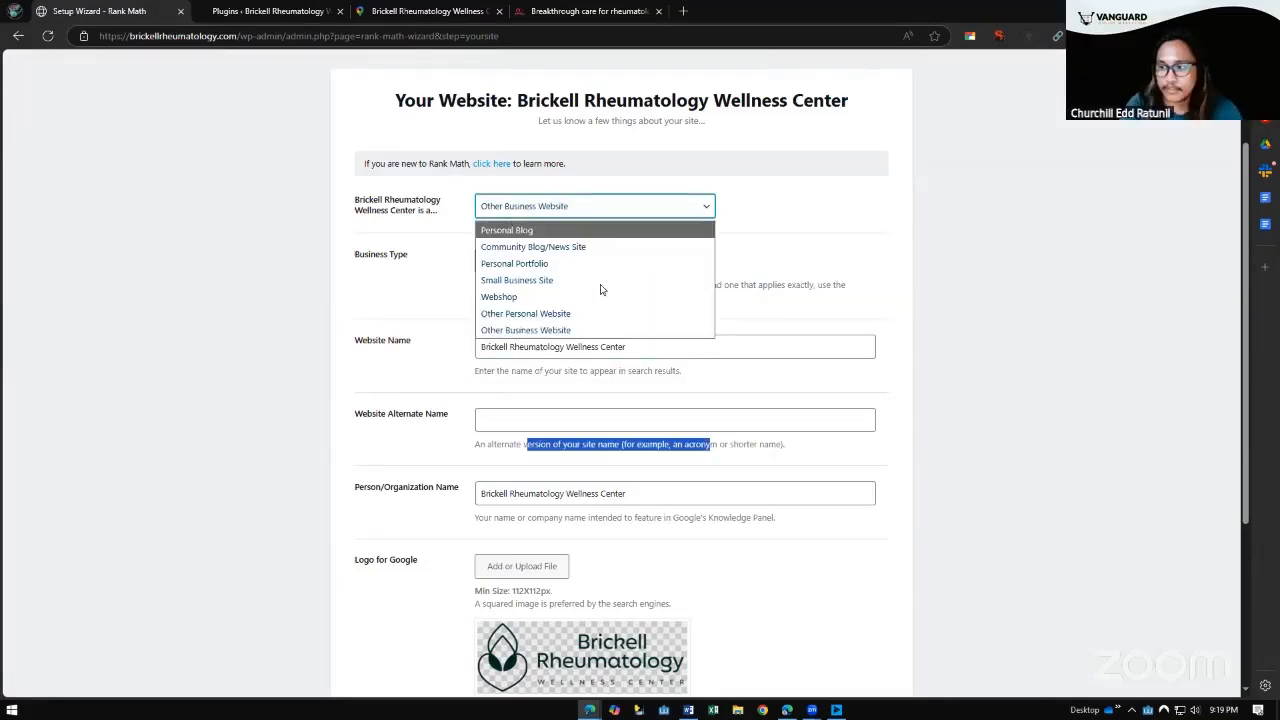
left_click(541, 281)
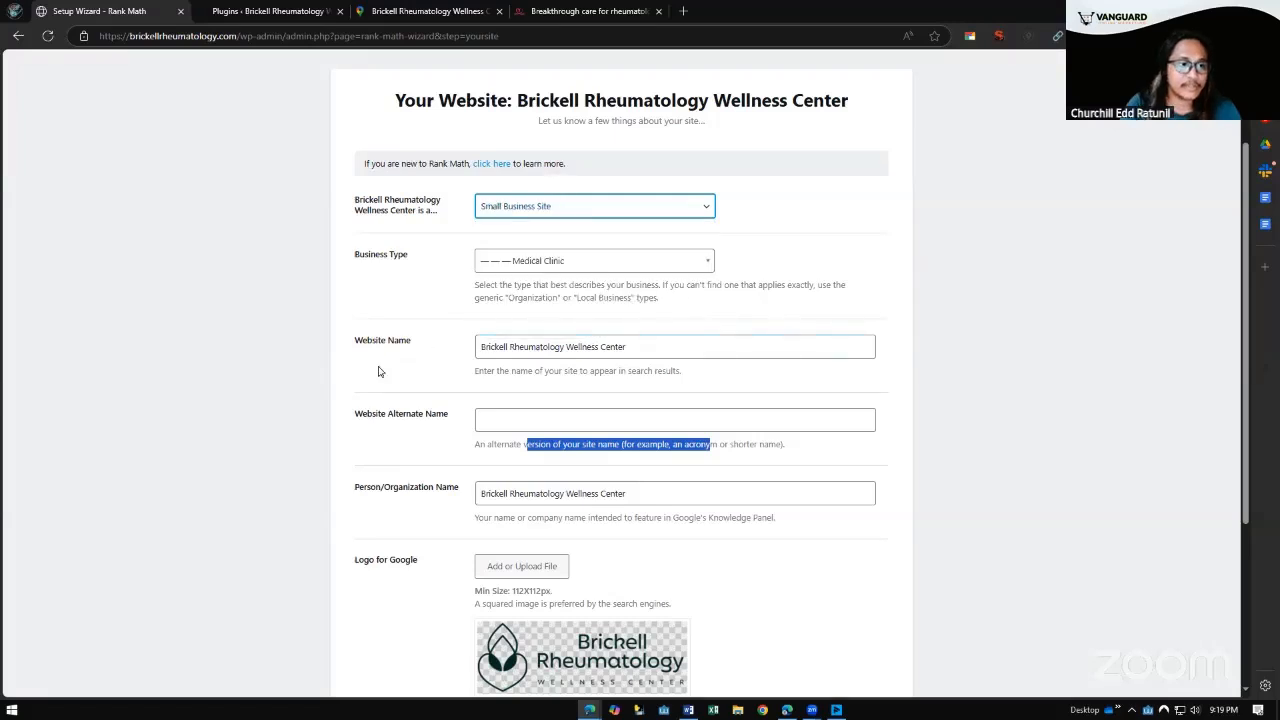
scroll(500, 420, "down", 2)
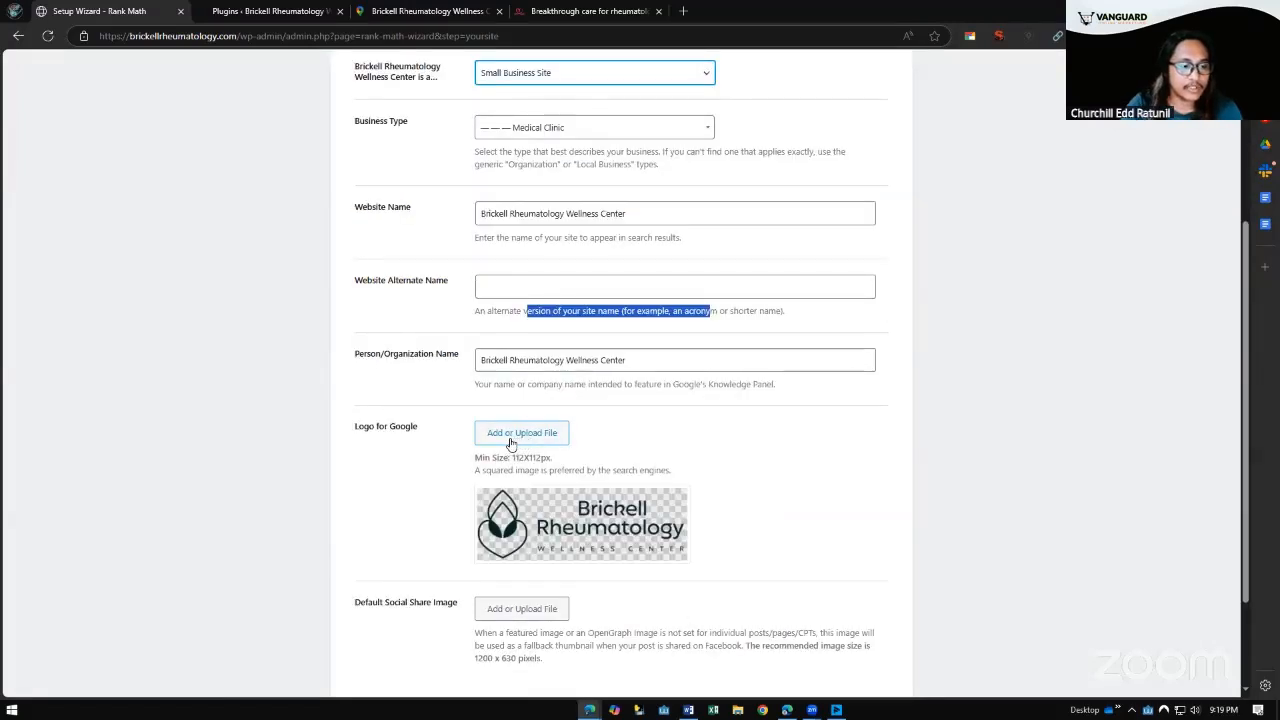
scroll(617, 563, "down", 2)
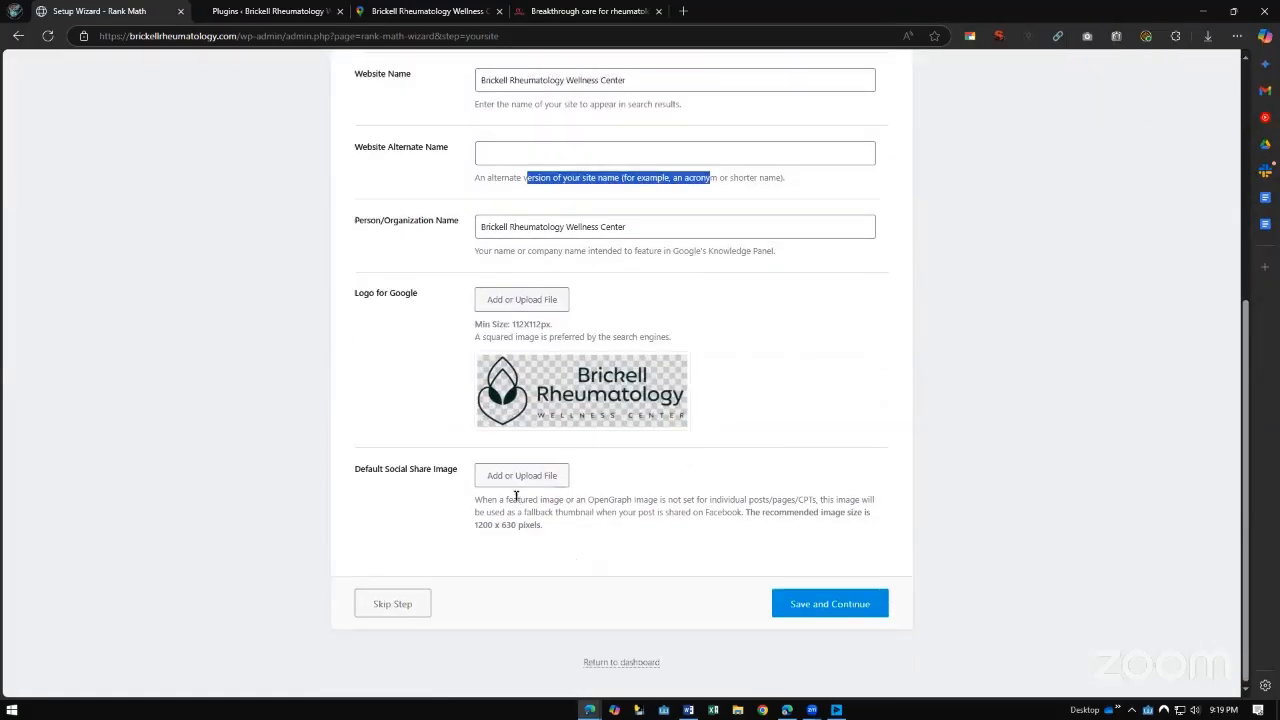
left_click(824, 606)
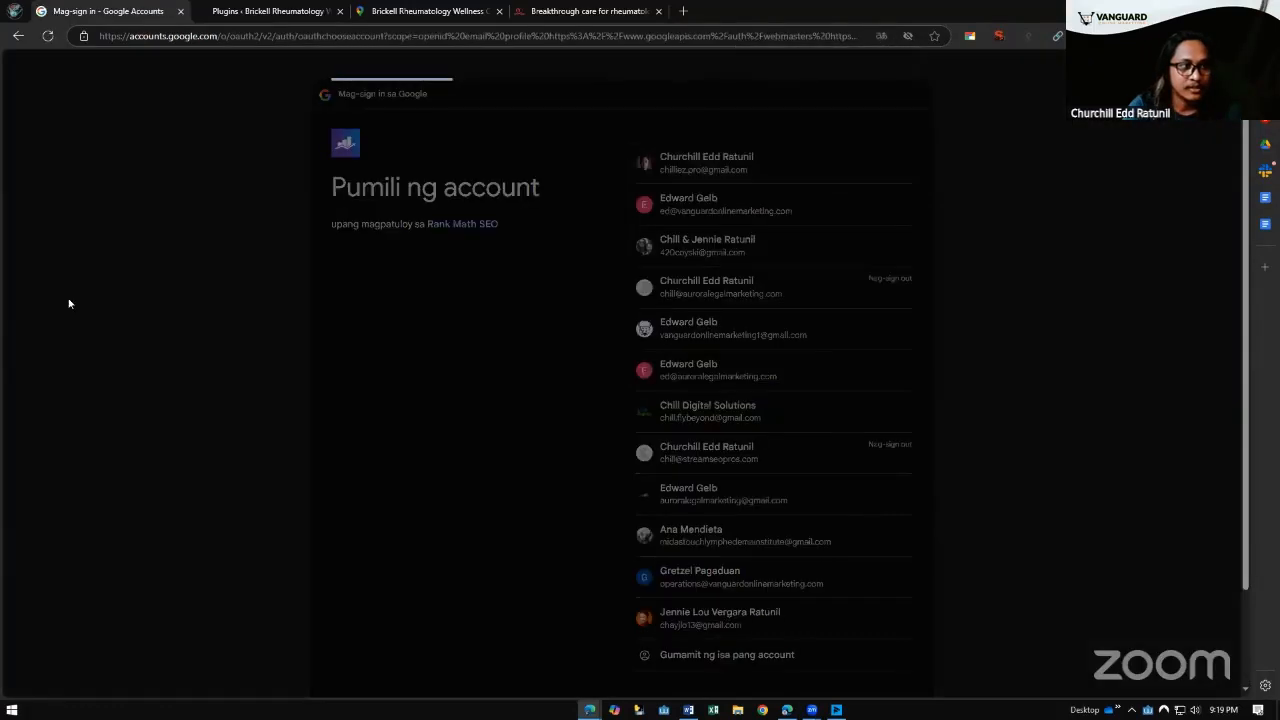
Connect Rank Math to a Google account, and skip the Analytics step after looking through the available Analytics accounts
left_click(863, 455)
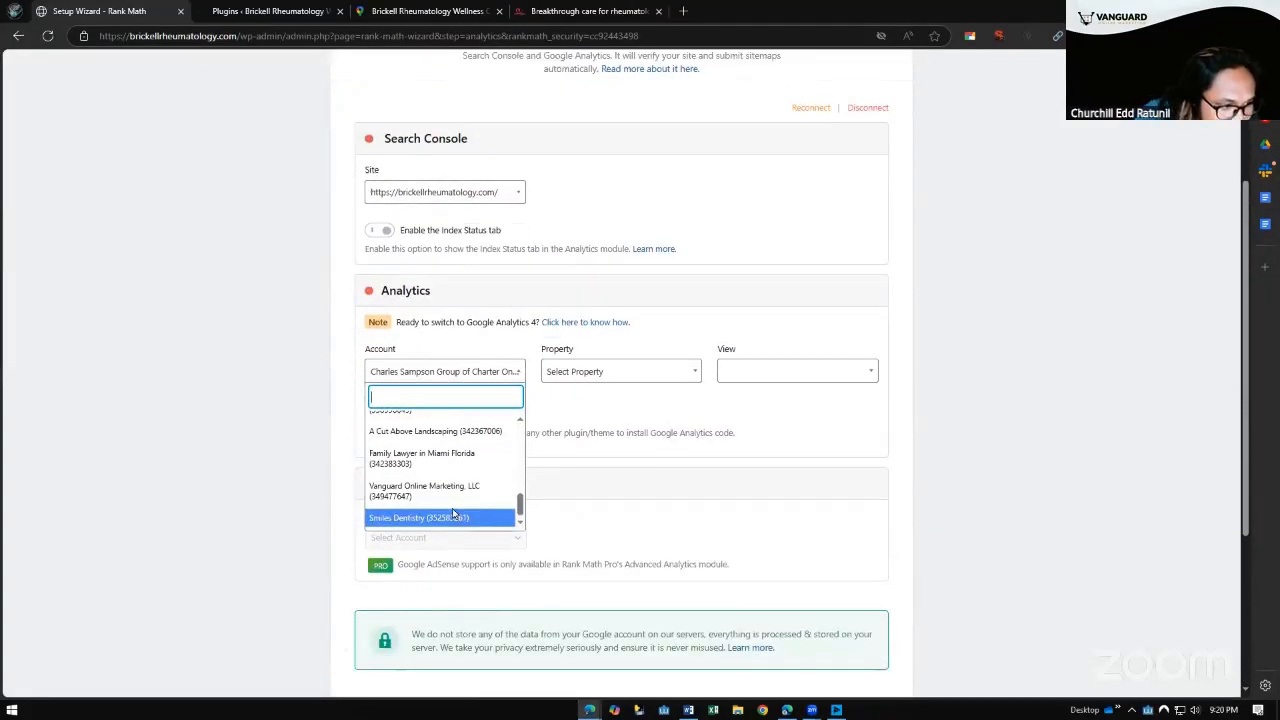
scroll(448, 518, "up", 3)
scroll(455, 488, "down", 5)
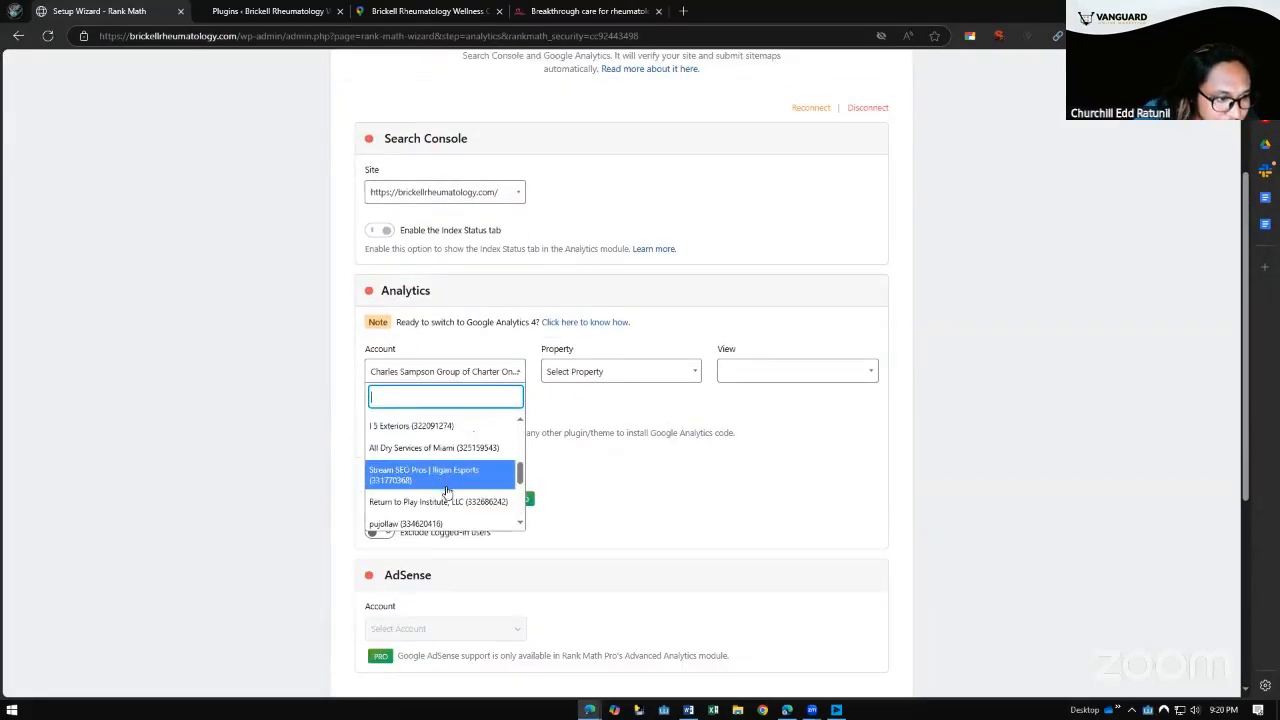
scroll(437, 504, "down", 3)
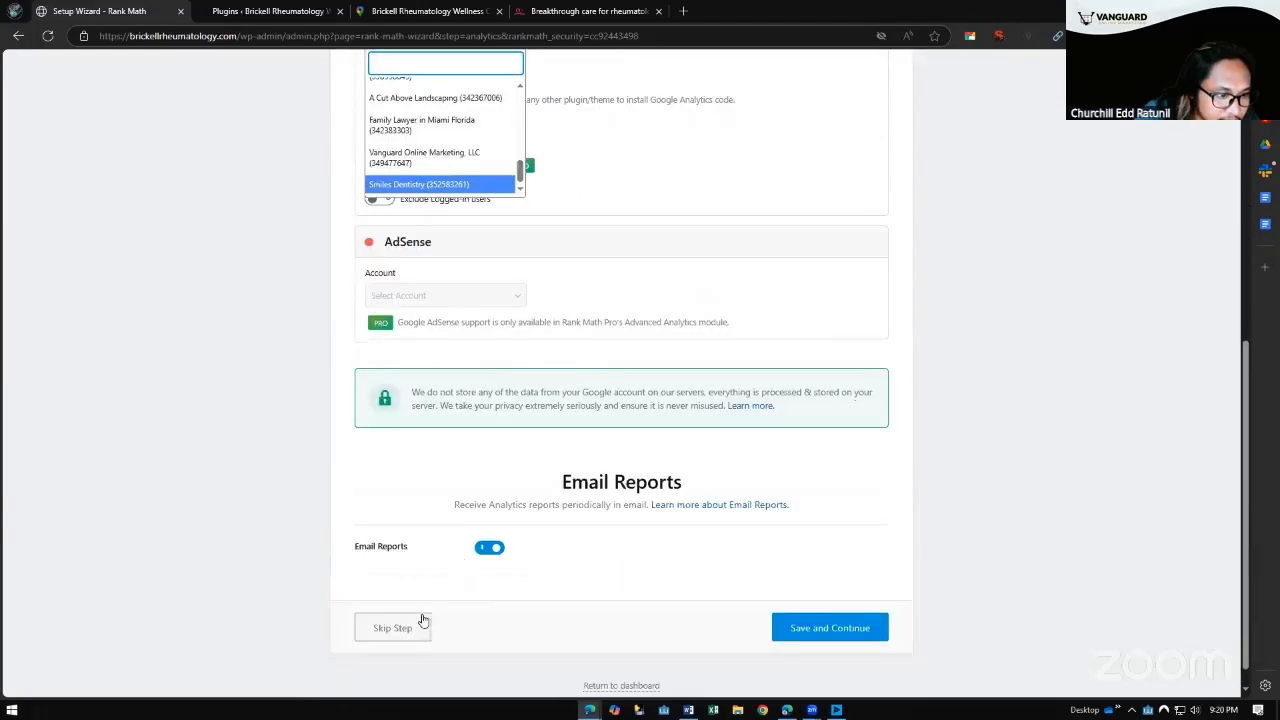
left_click(398, 634)
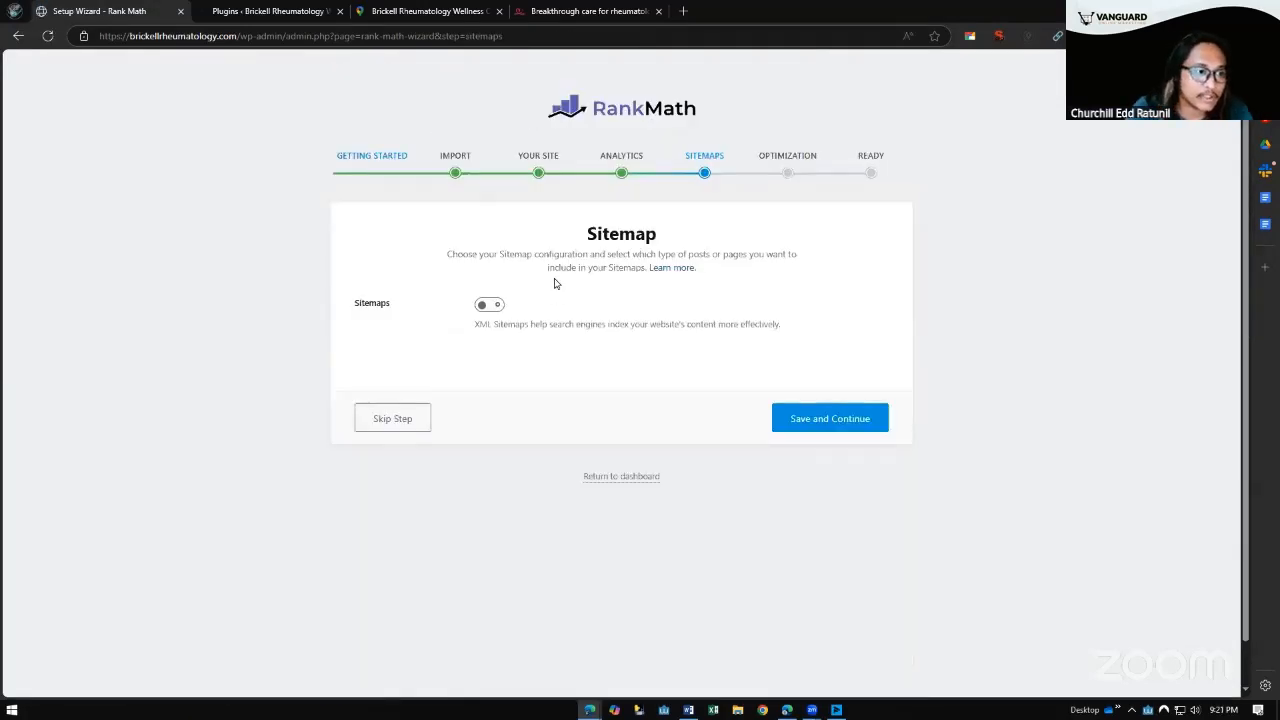
Enable sitemaps with images included, limit the public post types to Posts and Pages, and save the sitemap settings
left_click(490, 305)
scroll(720, 476, "down", 1)
scroll(720, 476, "down", 1)
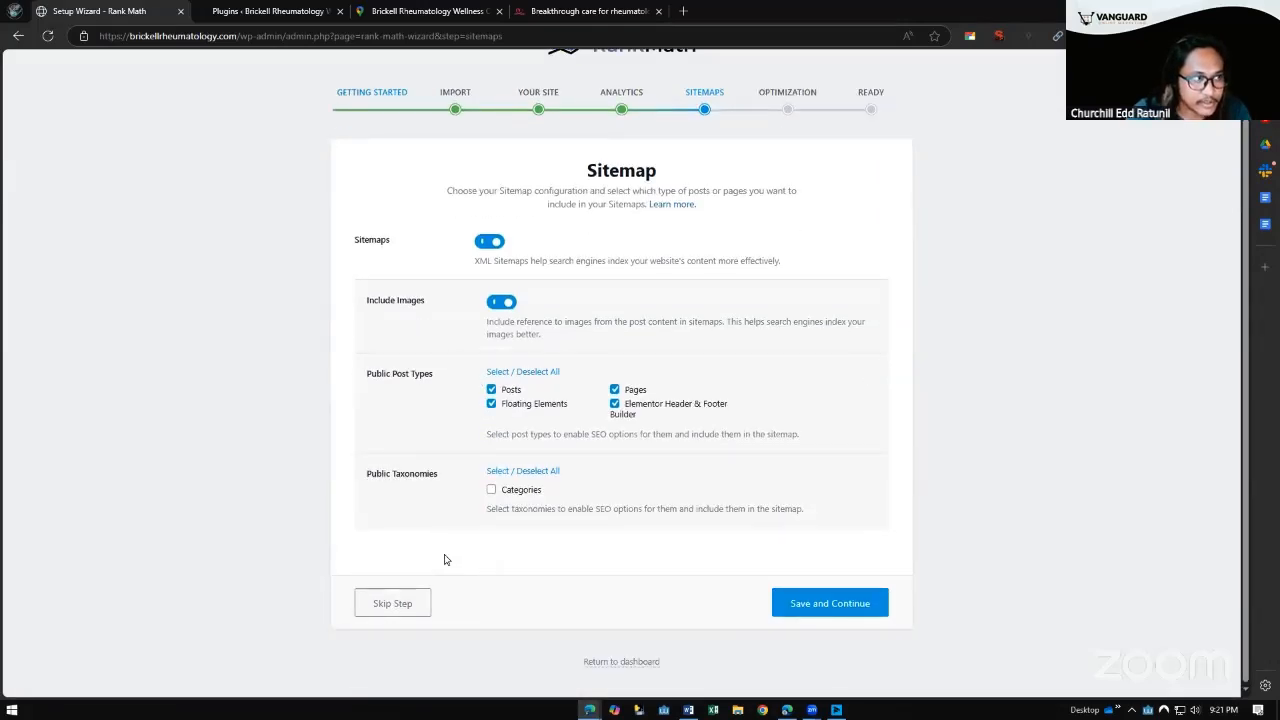
scroll(600, 538, "up", 2)
left_click_drag(446, 254, 790, 251)
left_click(818, 335)
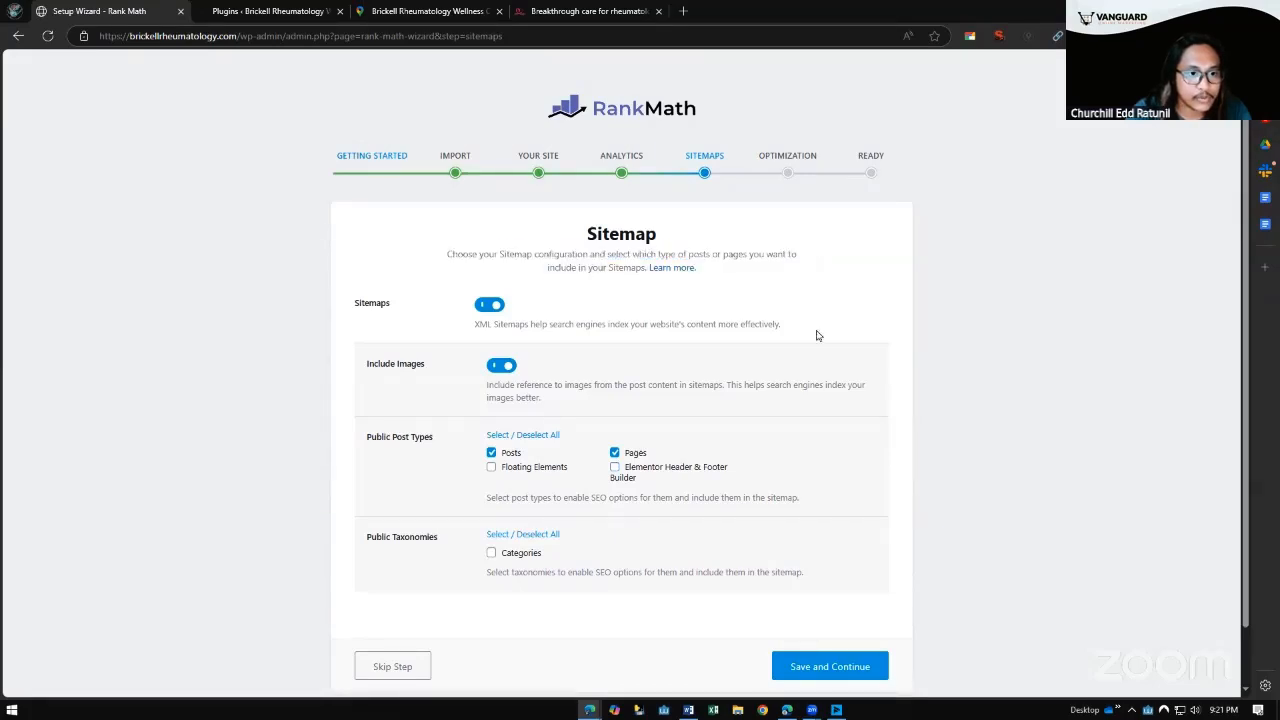
scroll(1076, 445, "down", 1)
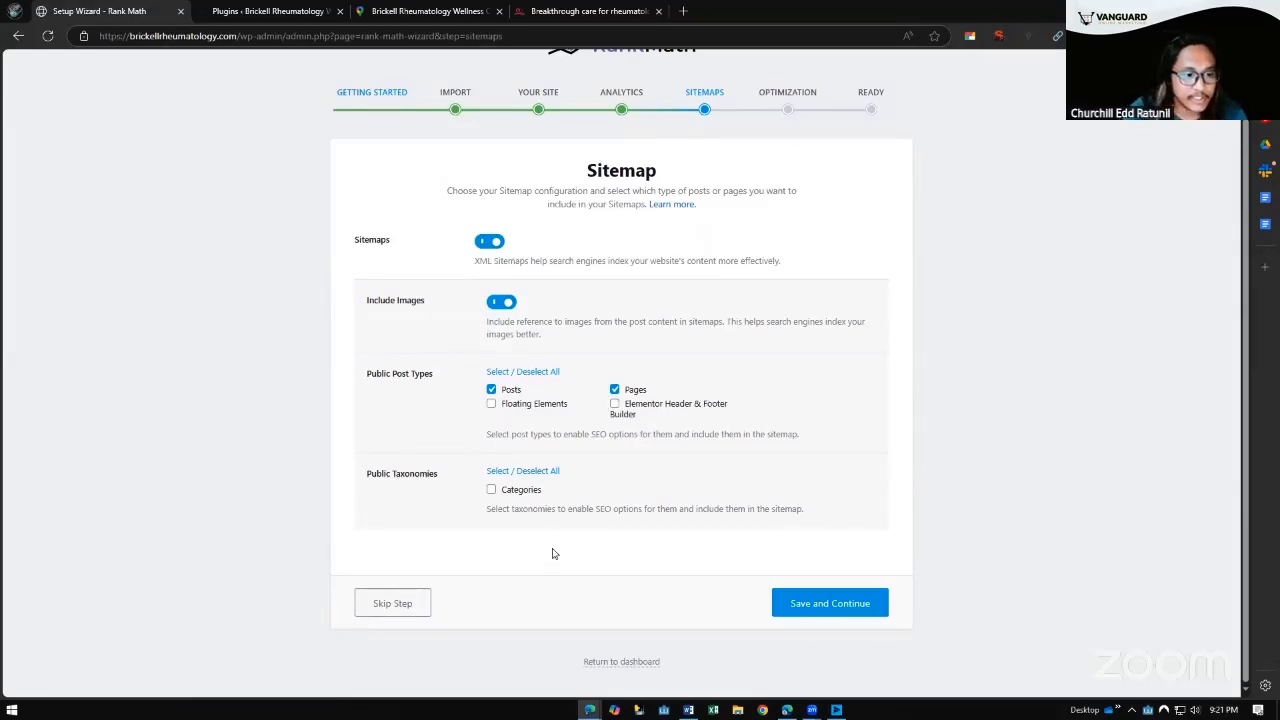
left_click(815, 604)
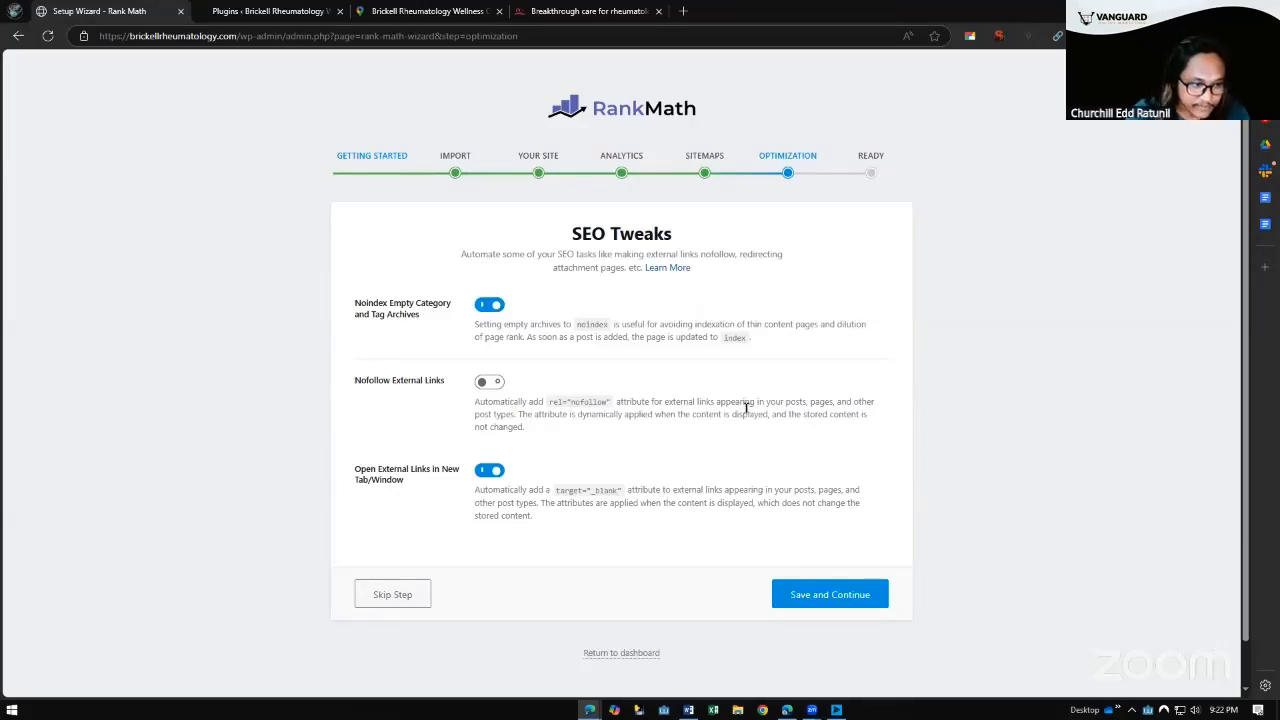
Save the SEO tweaks as they are and continue to the wizard's advanced options
left_click(830, 594)
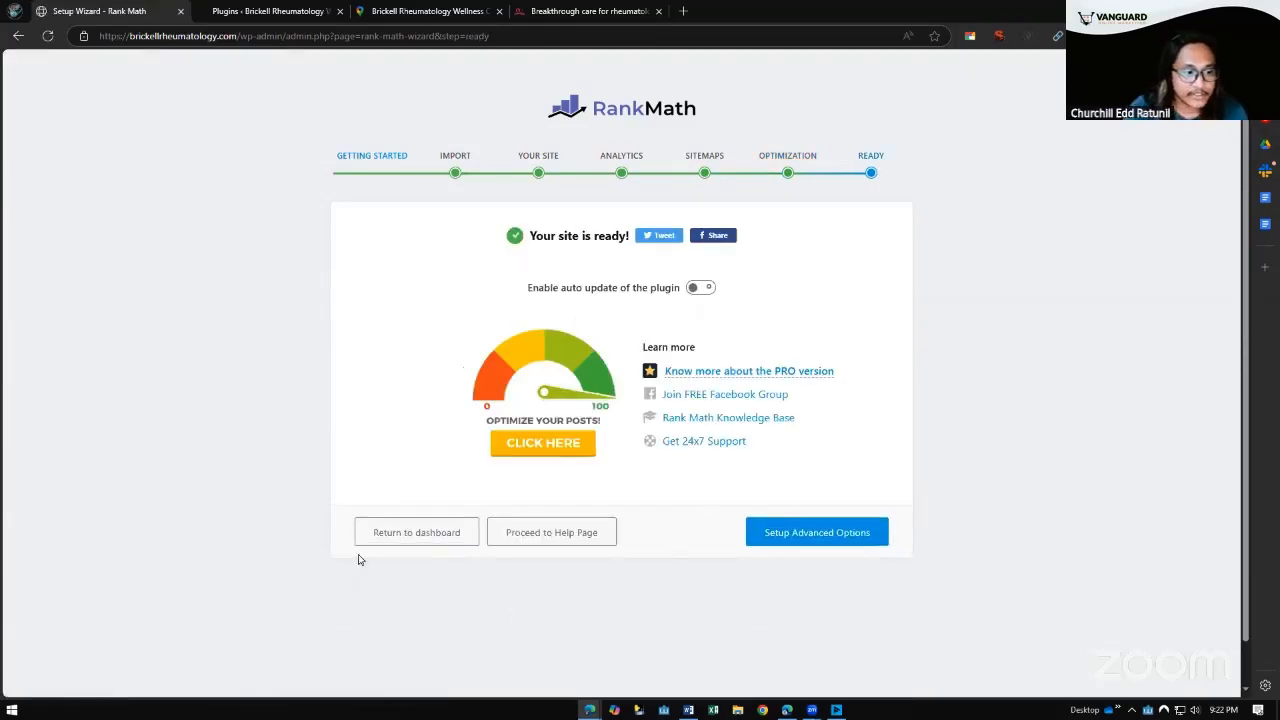
left_click(815, 538)
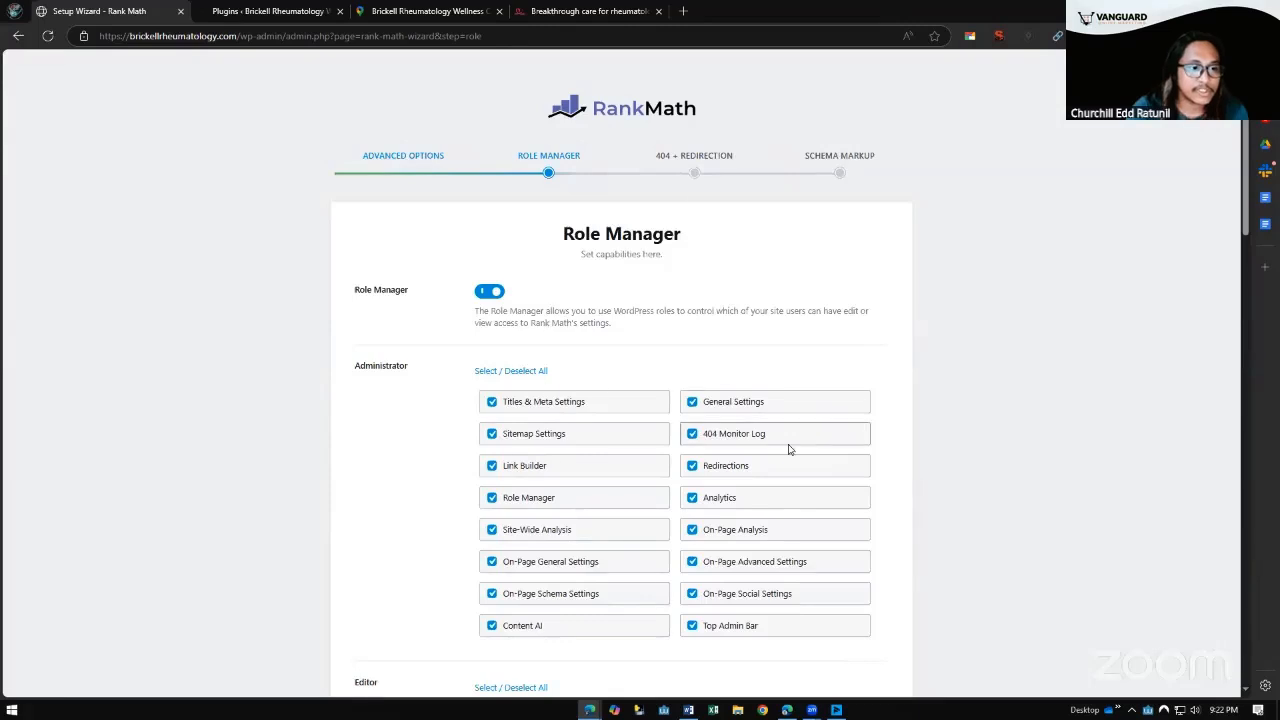
Review the Role Manager capabilities for each role and save them with the default selections
scroll(634, 236, "down", 2)
scroll(500, 180, "up", 2)
scroll(628, 240, "down", 4)
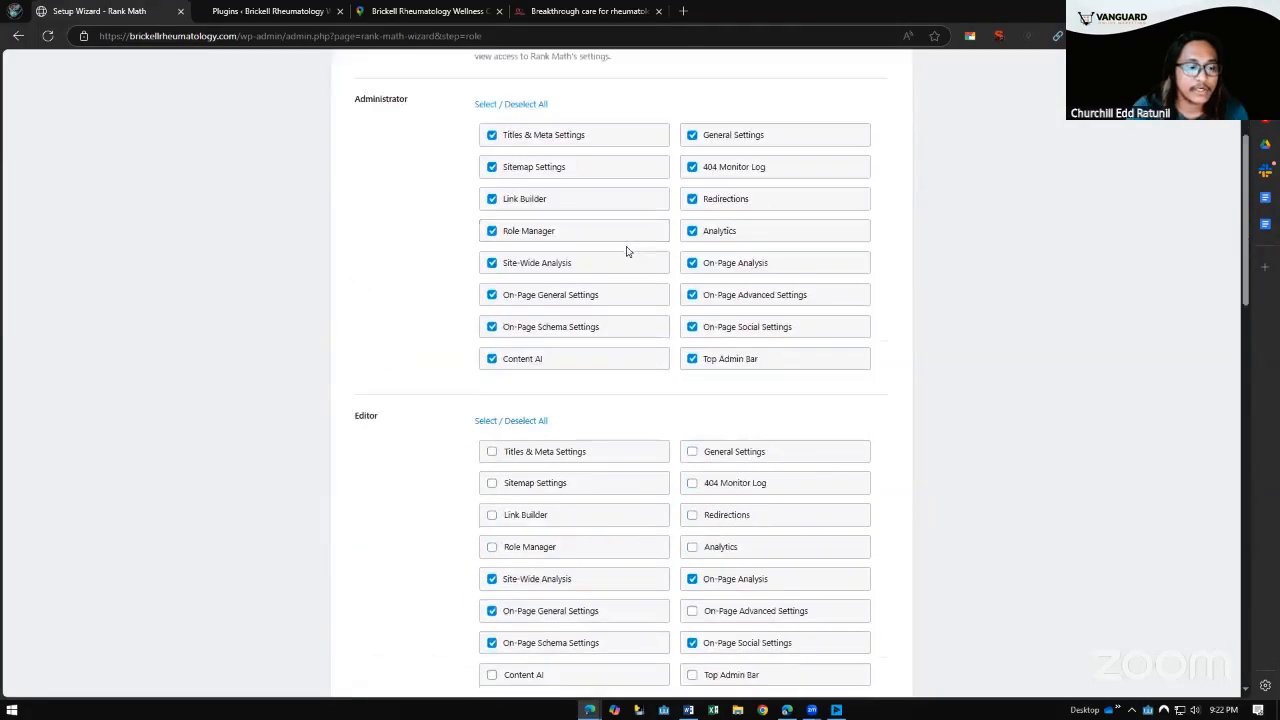
scroll(440, 350, "down", 3)
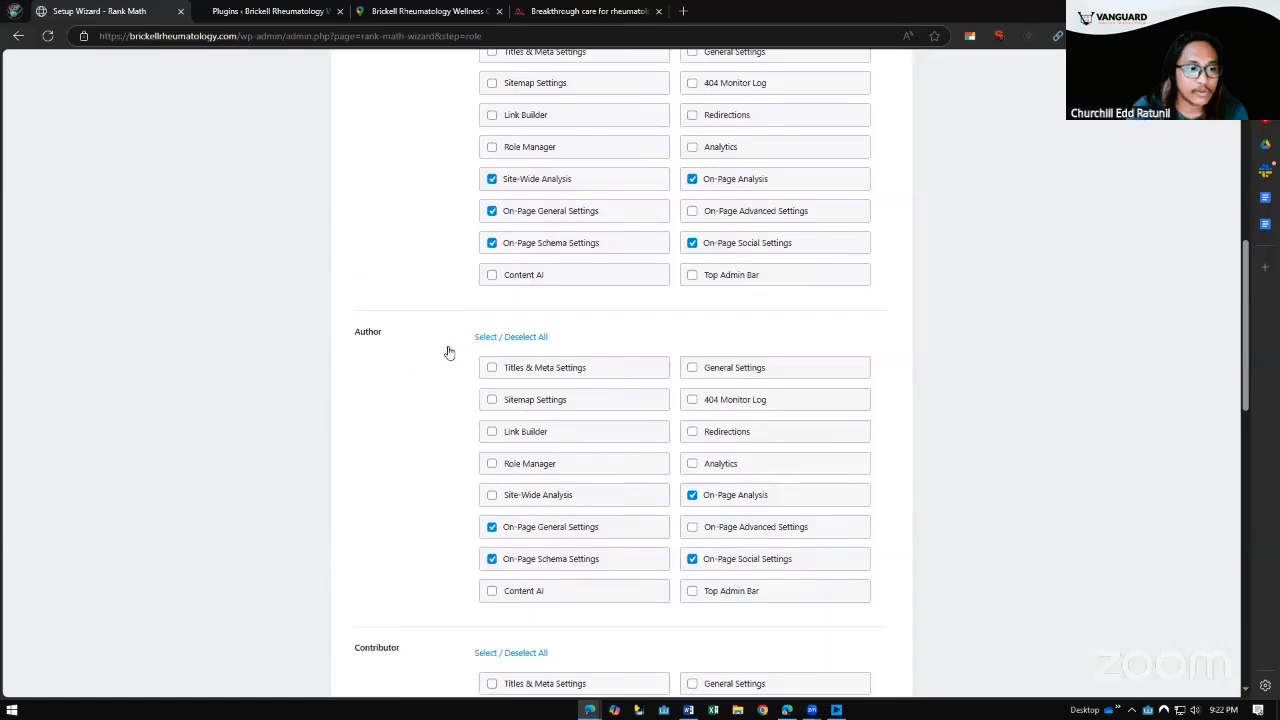
scroll(451, 400, "down", 2)
scroll(458, 420, "down", 8)
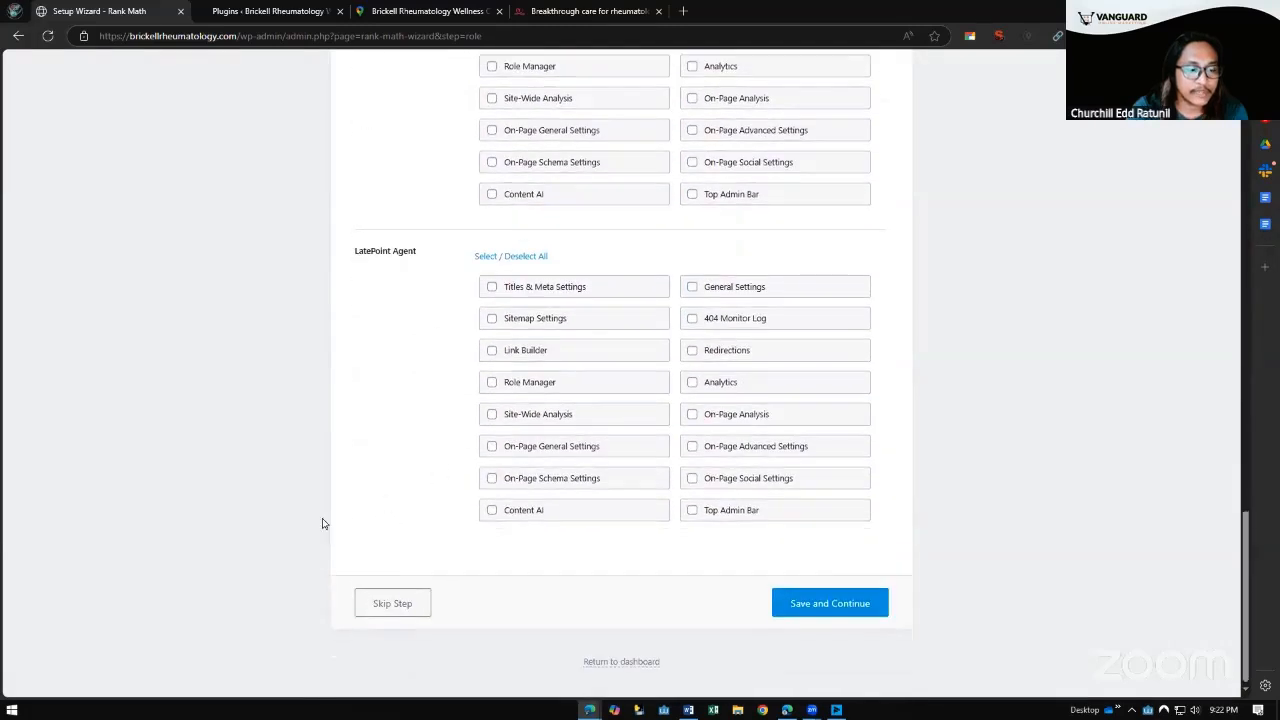
left_click(880, 609)
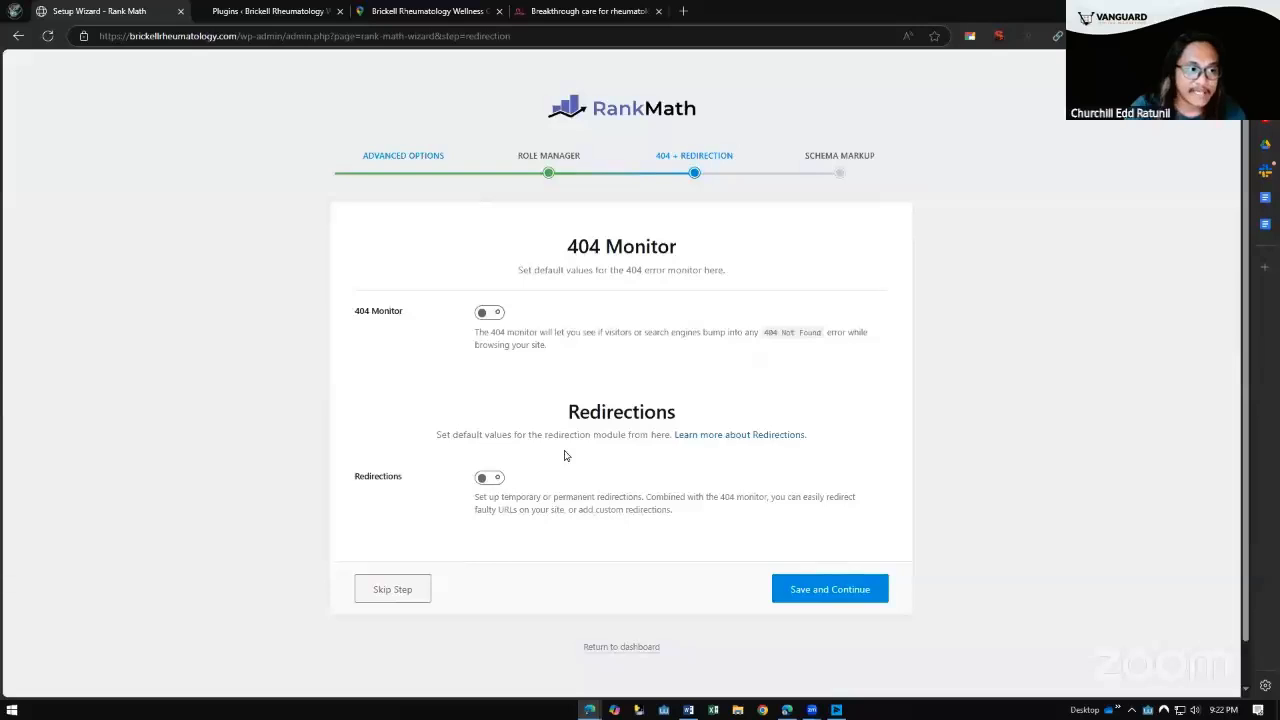
Enable the 404 Monitor and Redirections, and save these settings
left_click(492, 312)
left_click(490, 477)
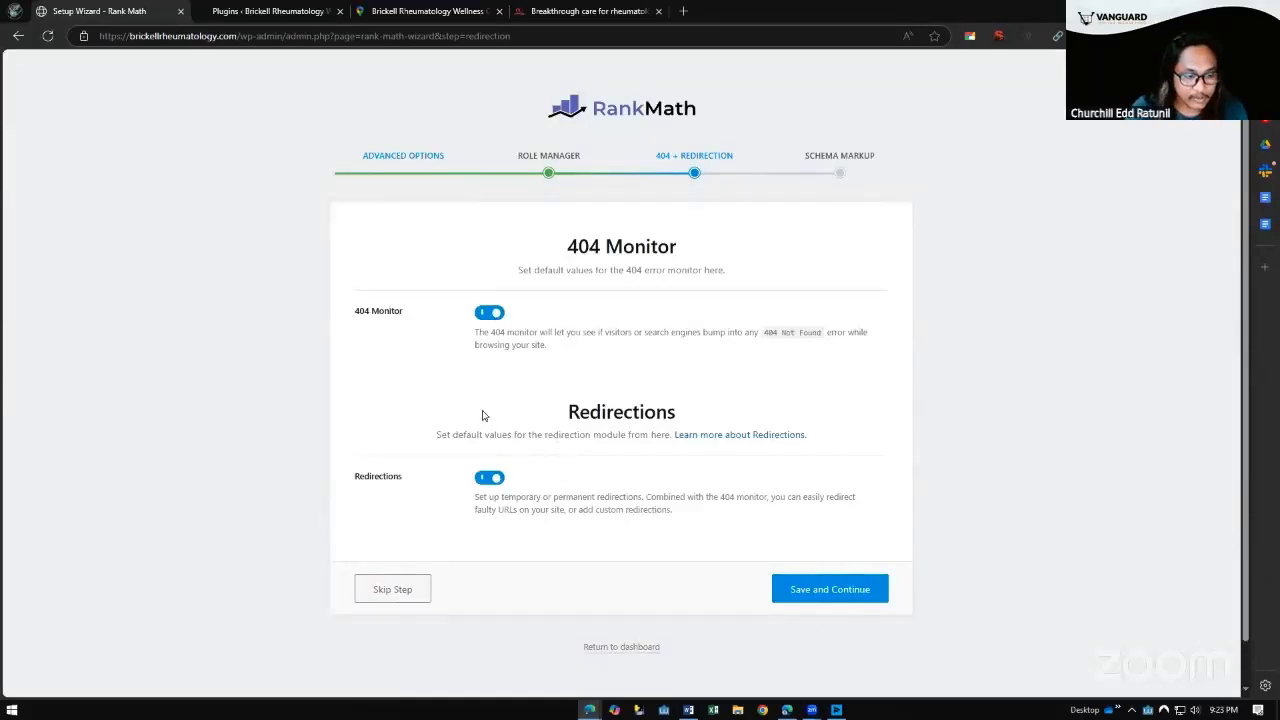
left_click_drag(568, 418, 632, 436)
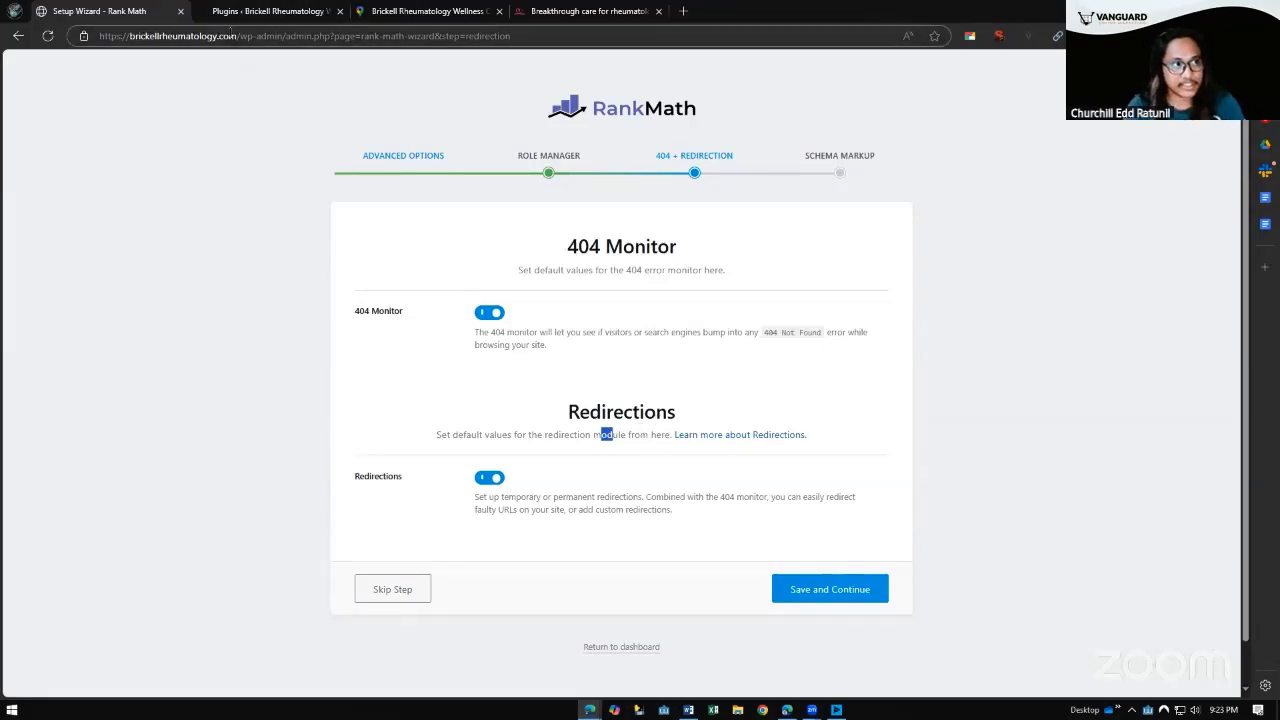
left_click(786, 508)
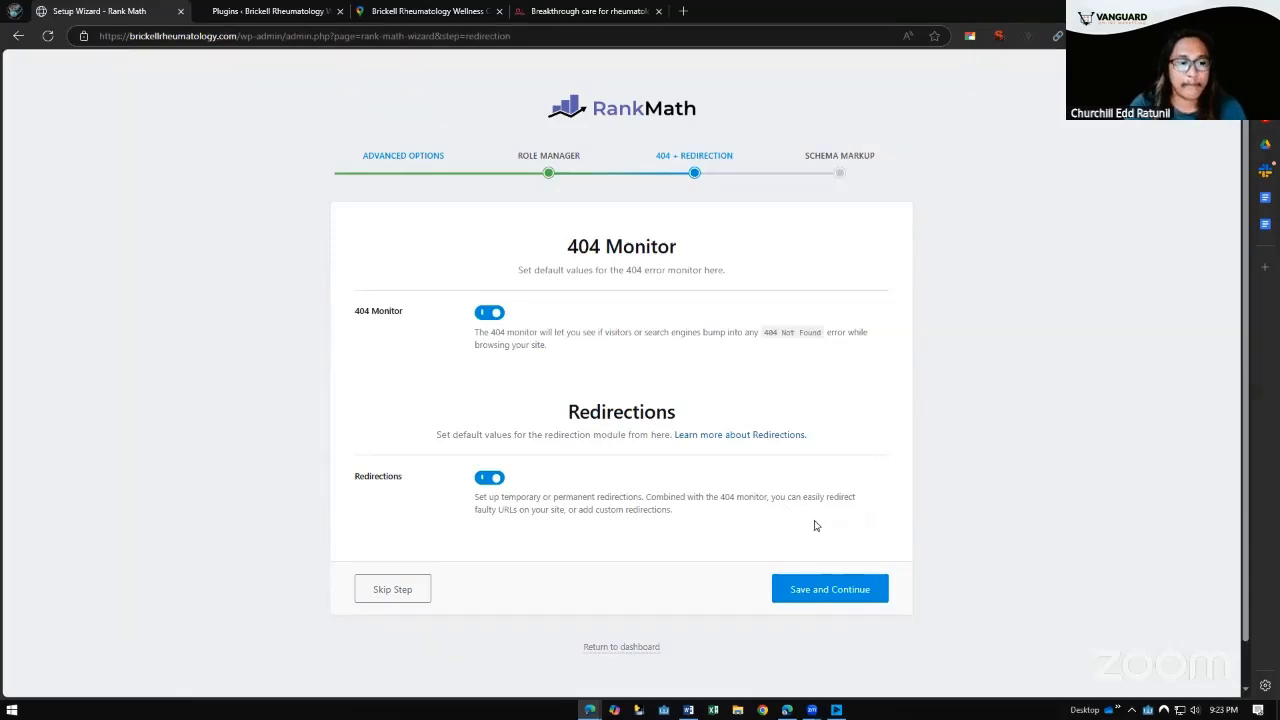
left_click_drag(475, 497, 727, 497)
left_click_drag(355, 311, 405, 315)
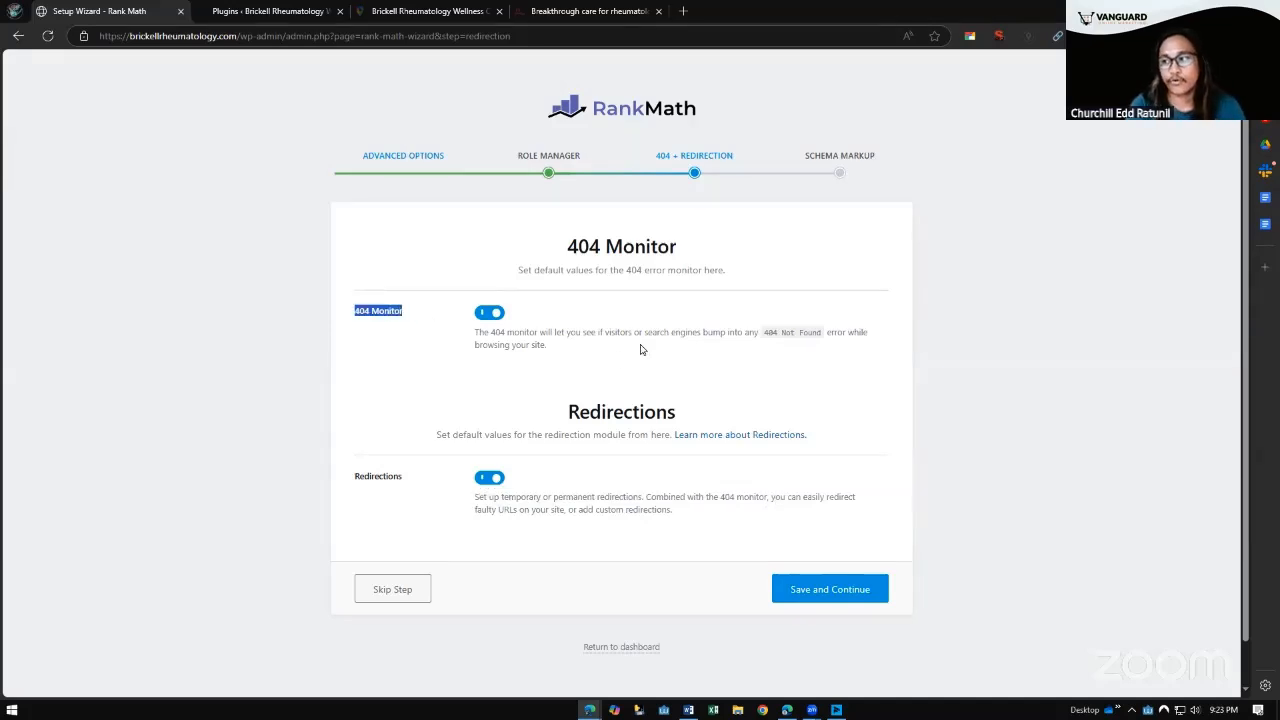
left_click(845, 589)
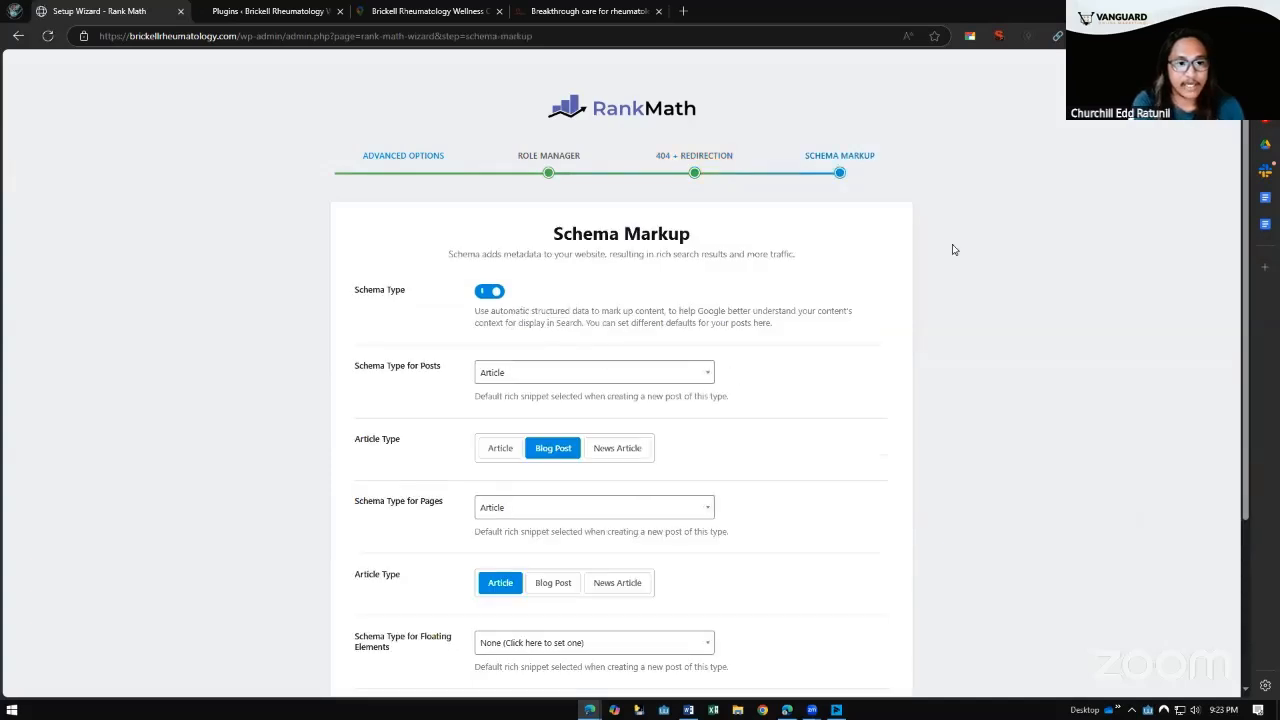
Look through the schema types for pages, keep Article, and save the schema markup settings to finish the wizard
left_click_drag(553, 232, 796, 263)
left_click(796, 263)
scroll(937, 423, "down", 4)
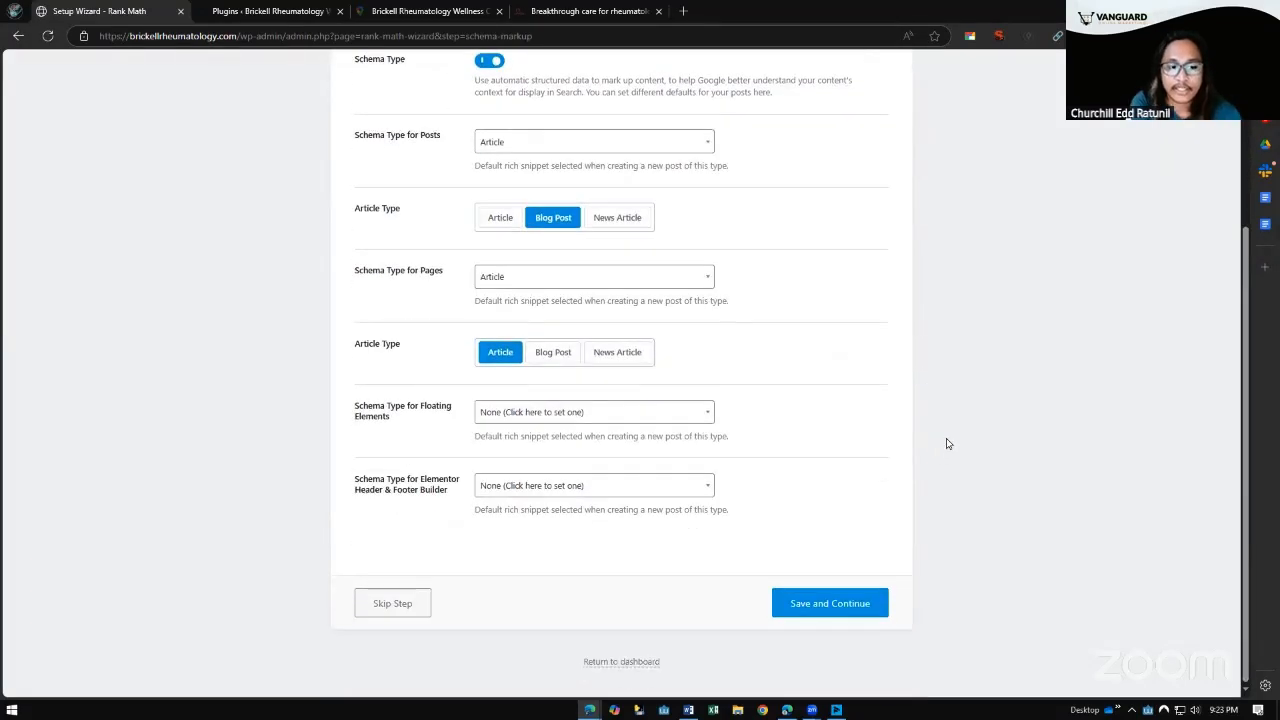
left_click(640, 280)
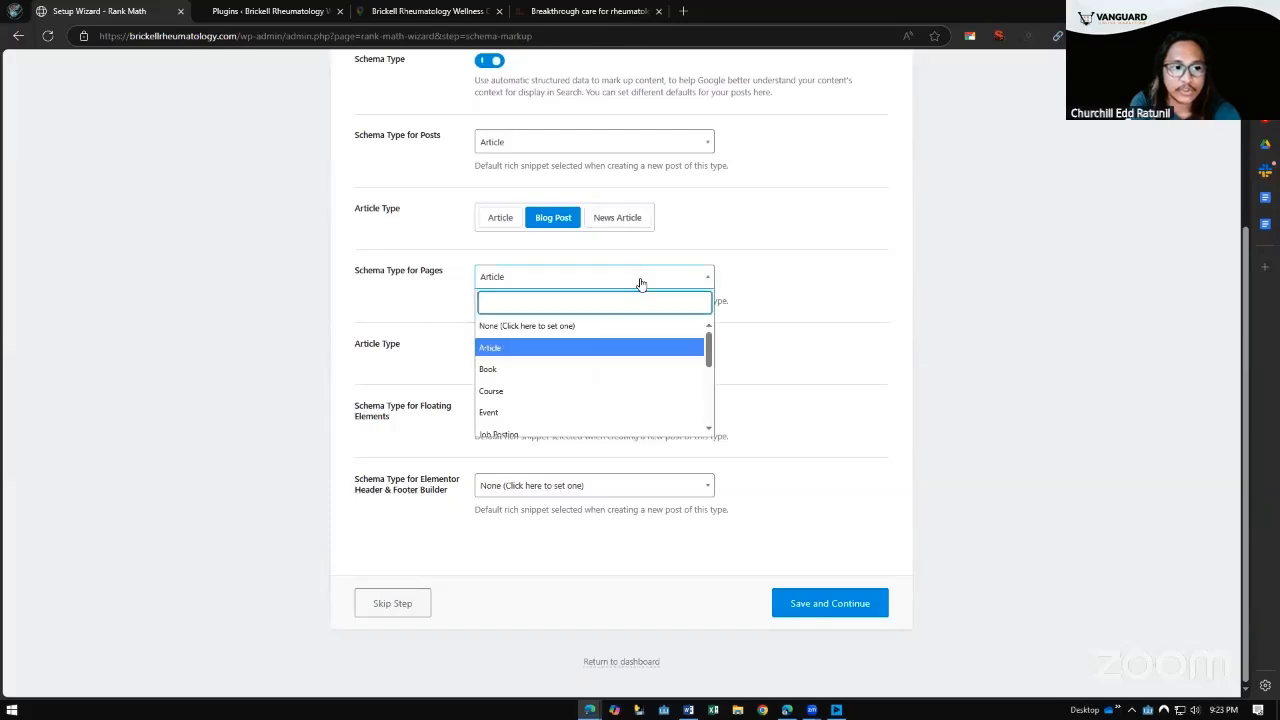
left_click(640, 281)
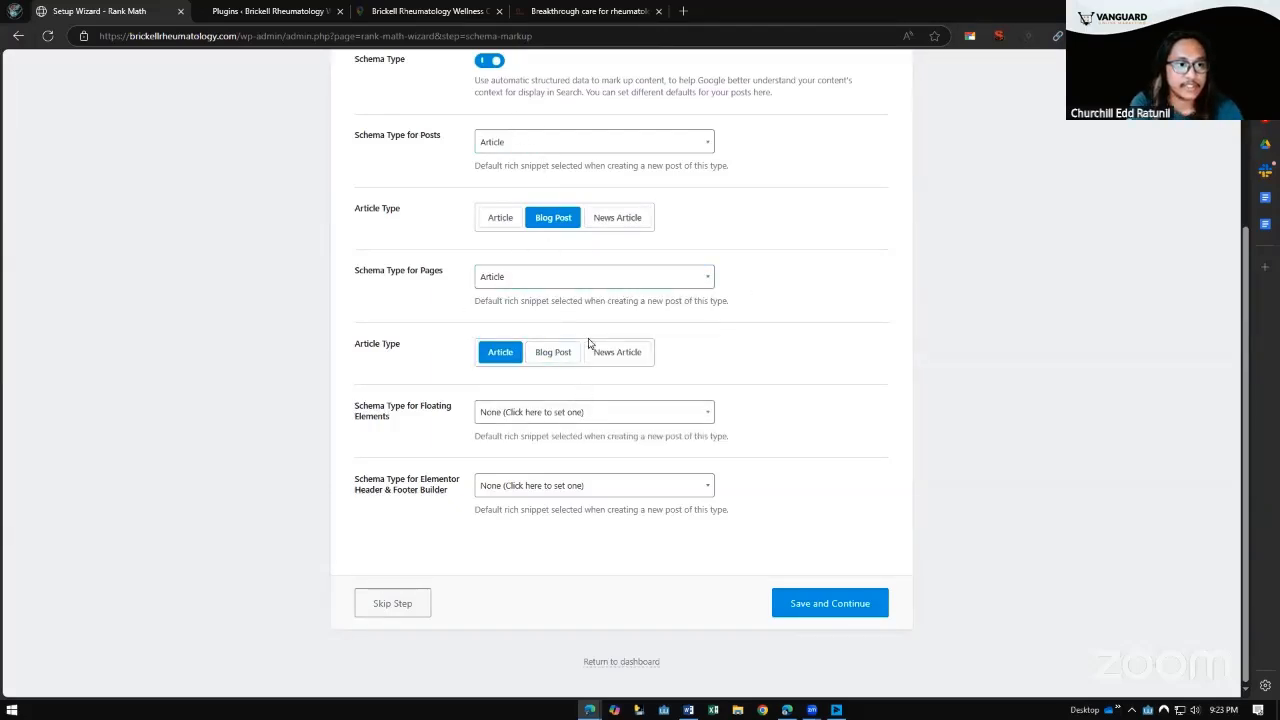
left_click(672, 281)
scroll(676, 393, "down", 5)
scroll(664, 418, "up", 2)
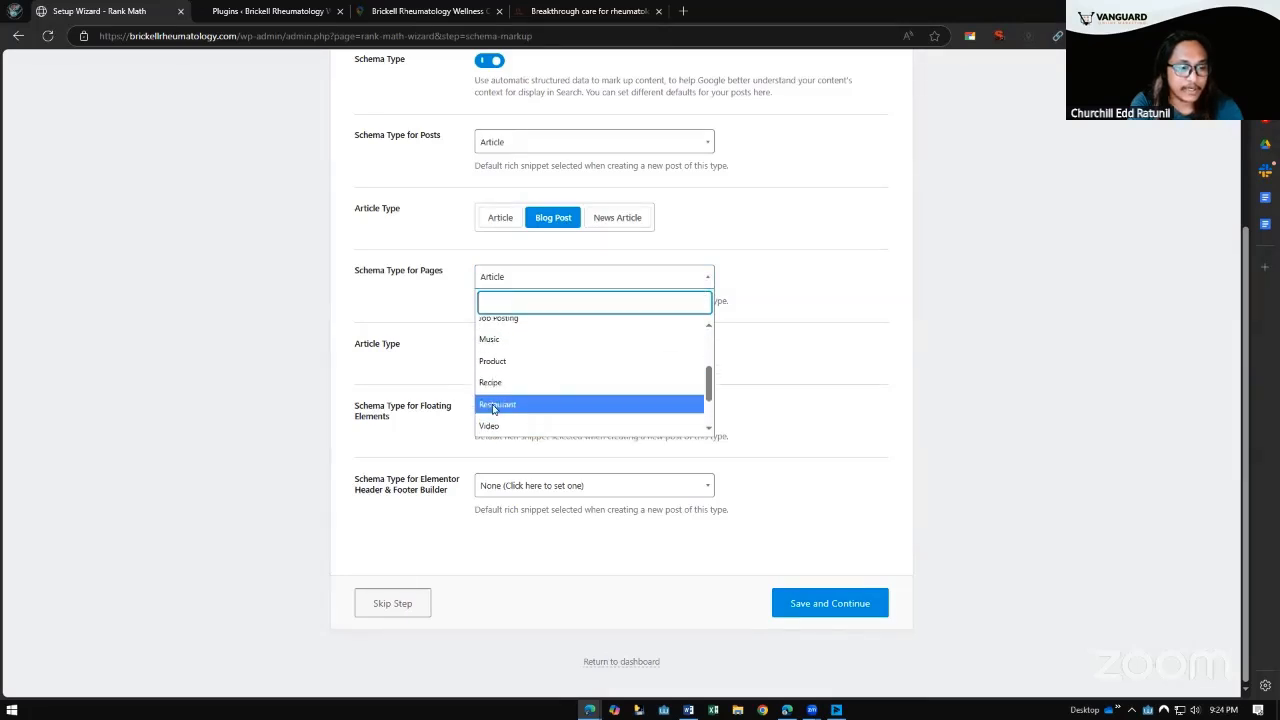
left_click(989, 314)
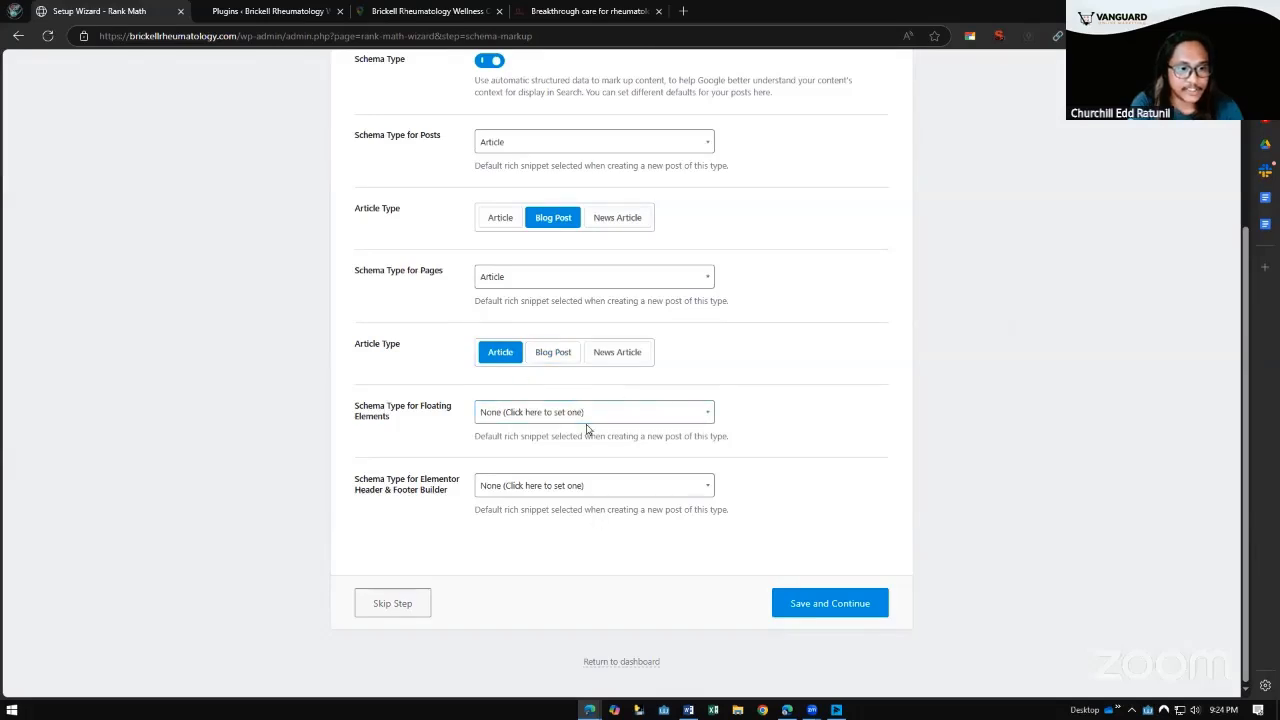
left_click(845, 607)
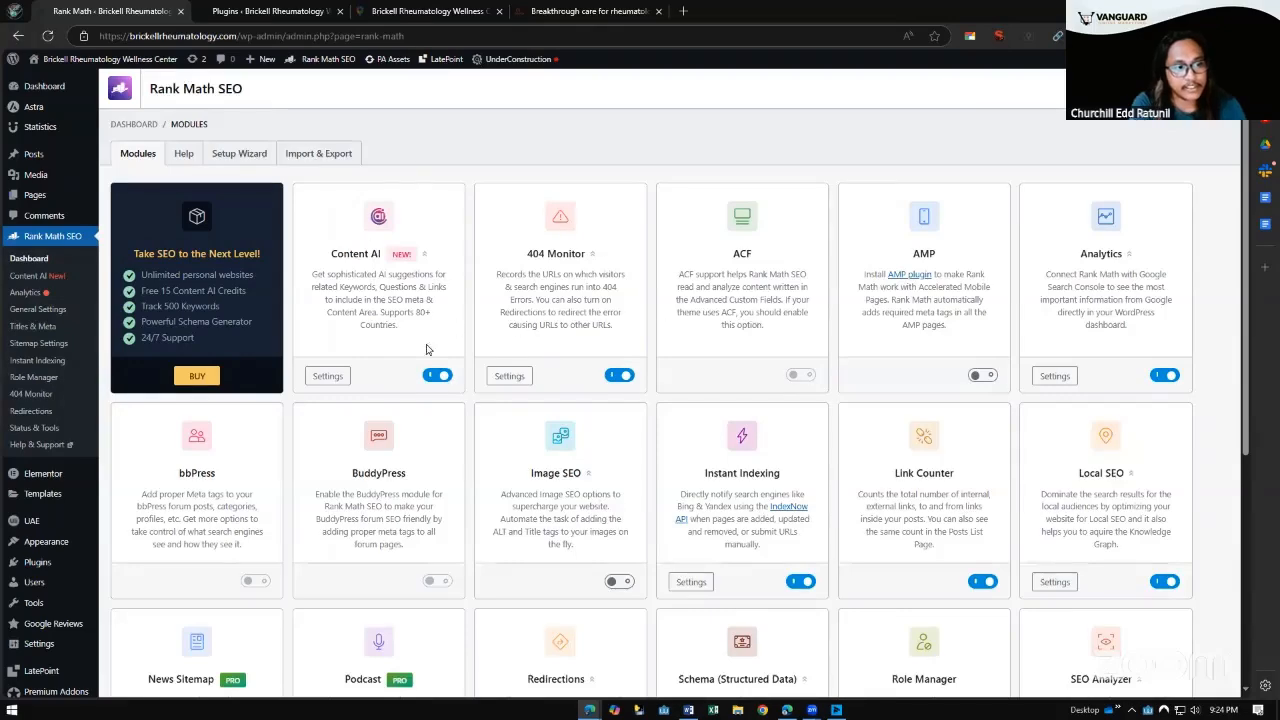
Review the Rank Math modules and enable the Image SEO module
scroll(450, 405, "down", 1)
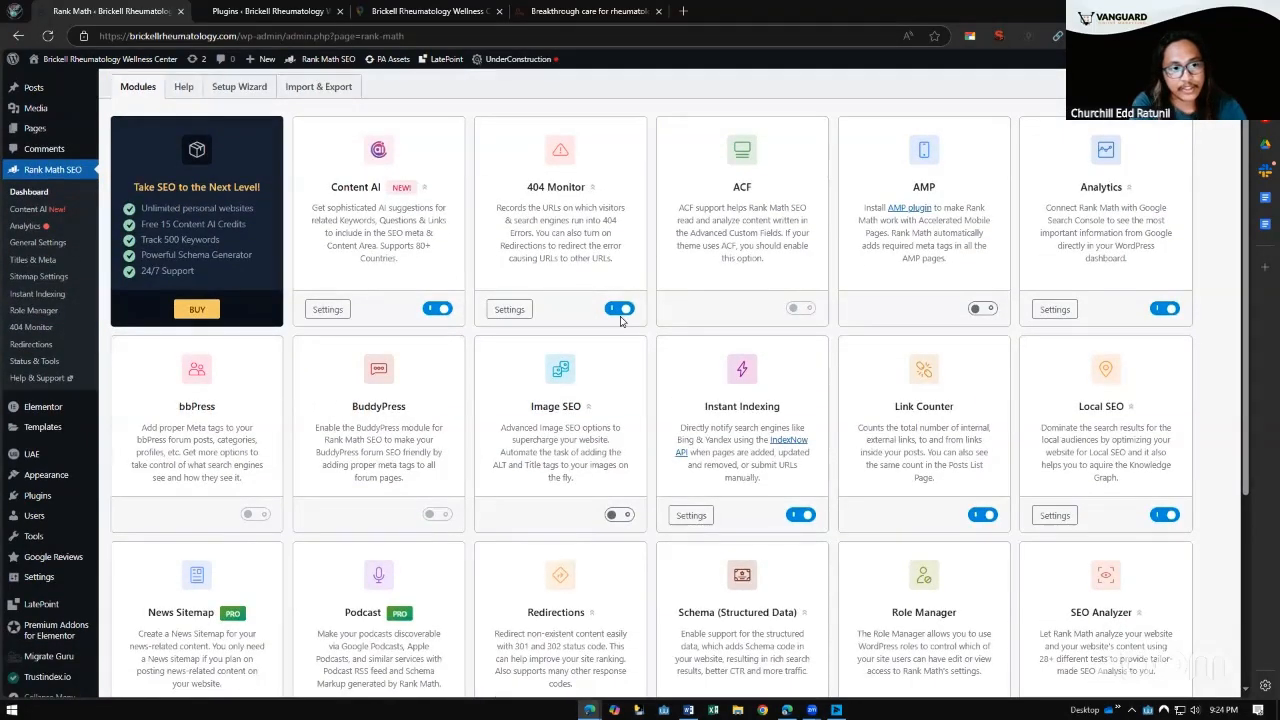
scroll(149, 371, "down", 3)
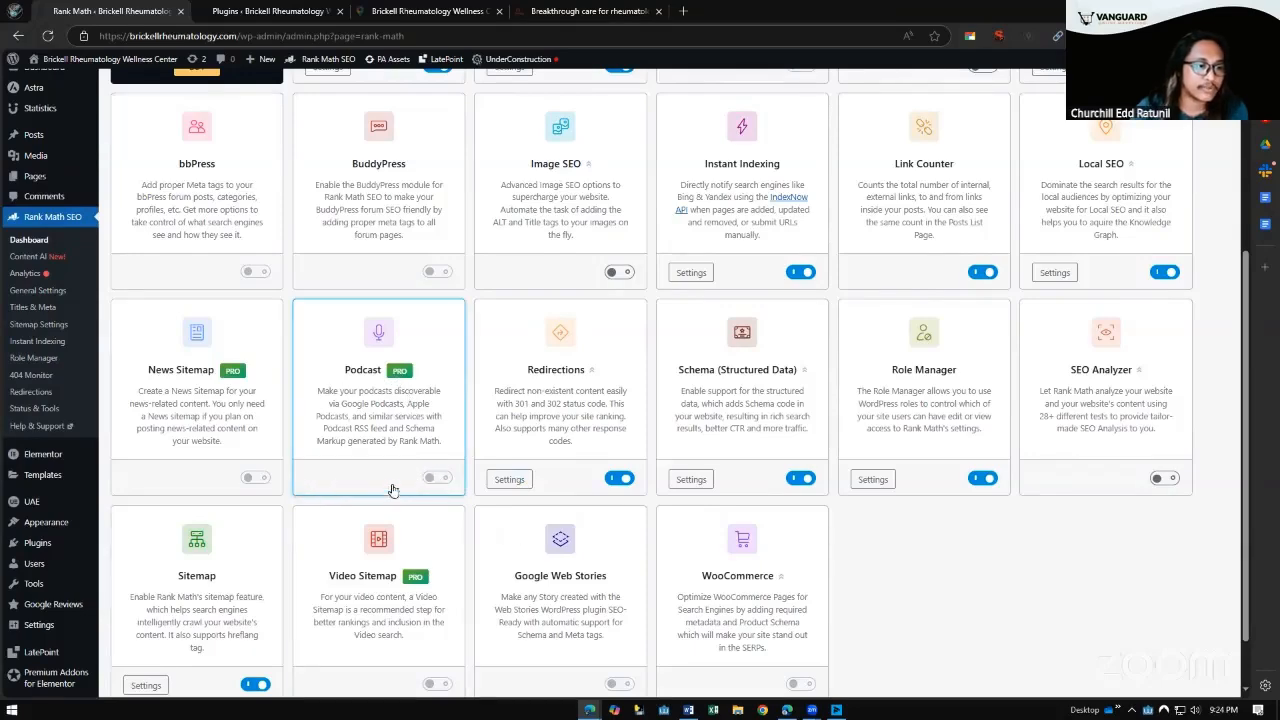
scroll(391, 486, "up", 3)
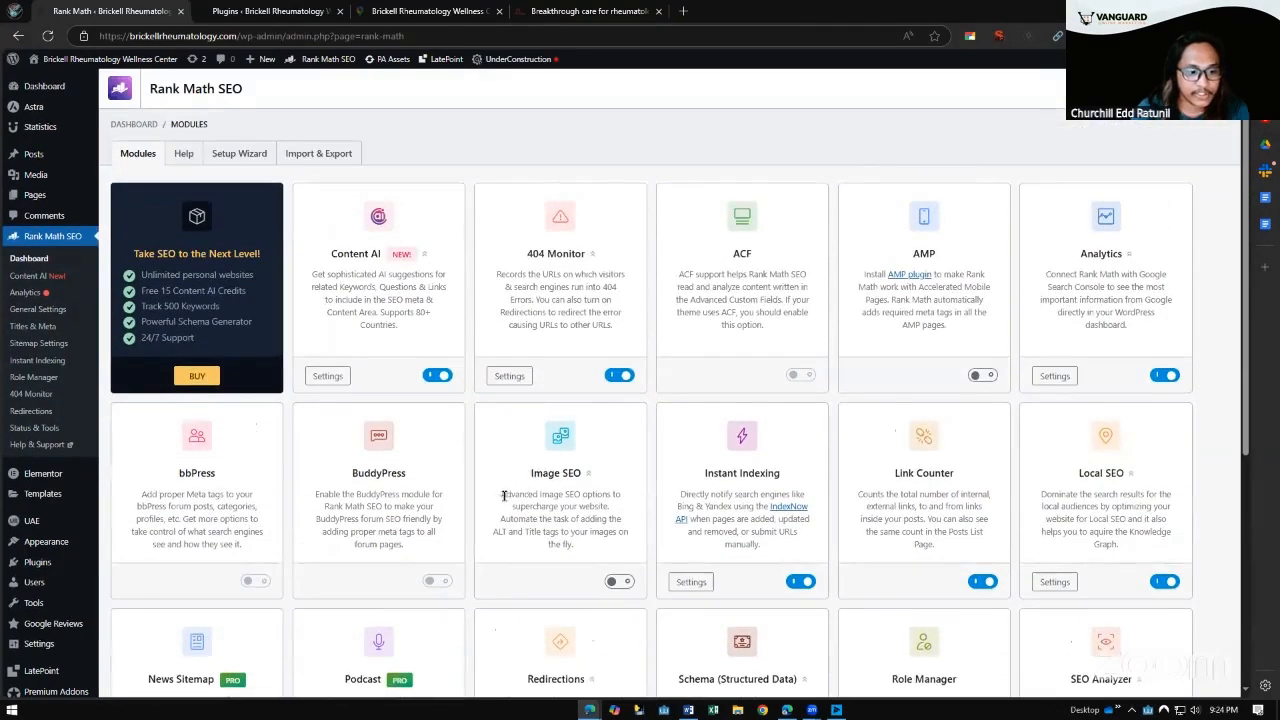
left_click(618, 583)
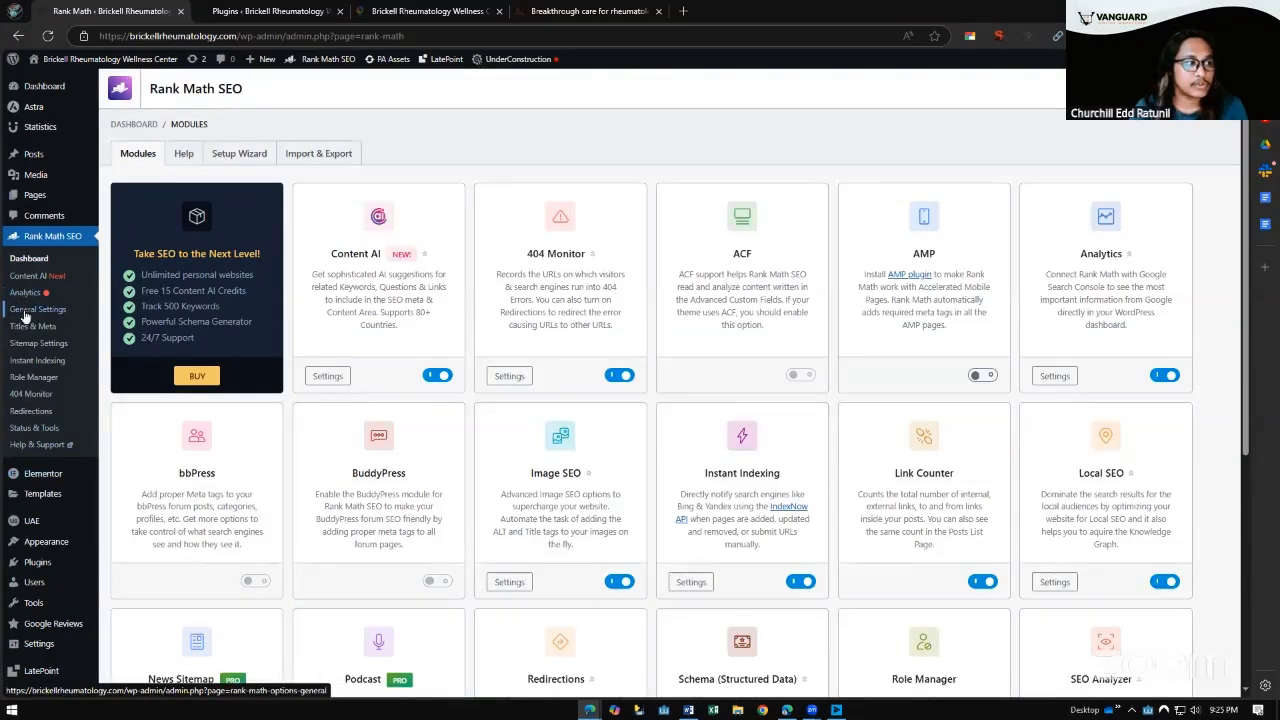
Open the form for adding a new user to the WordPress site
mouse_move(30, 648)
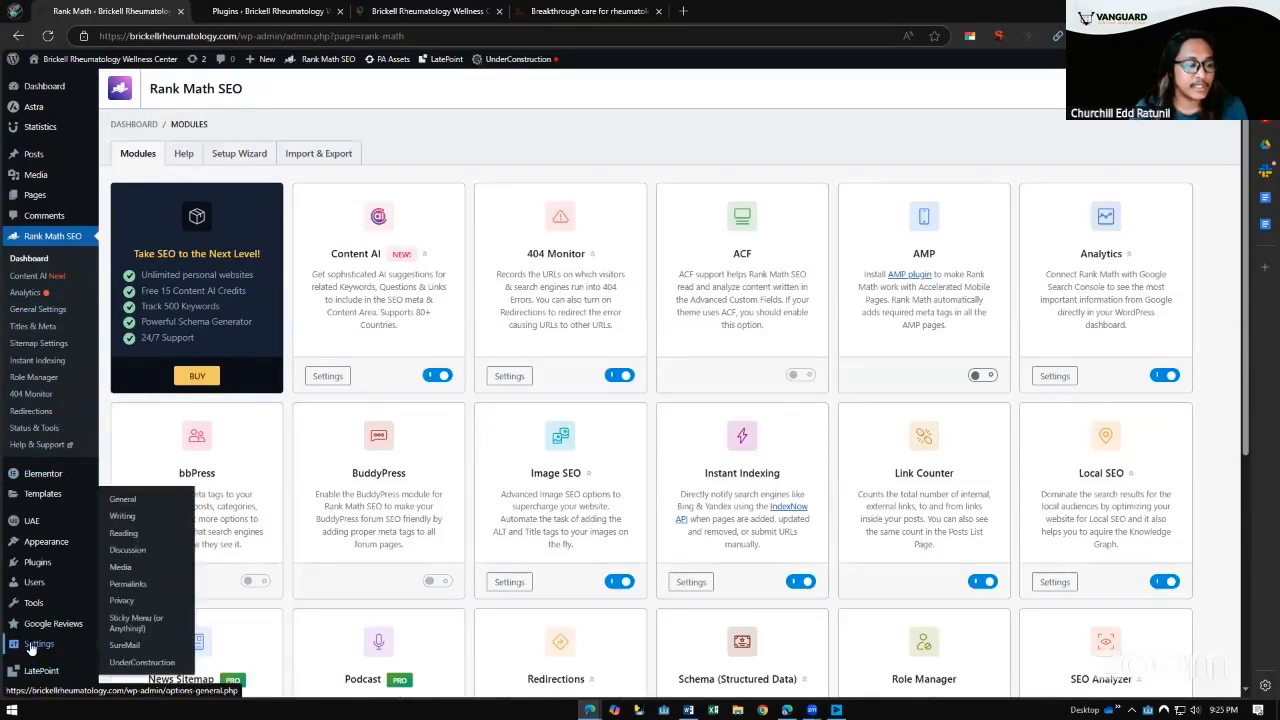
mouse_move(31, 547)
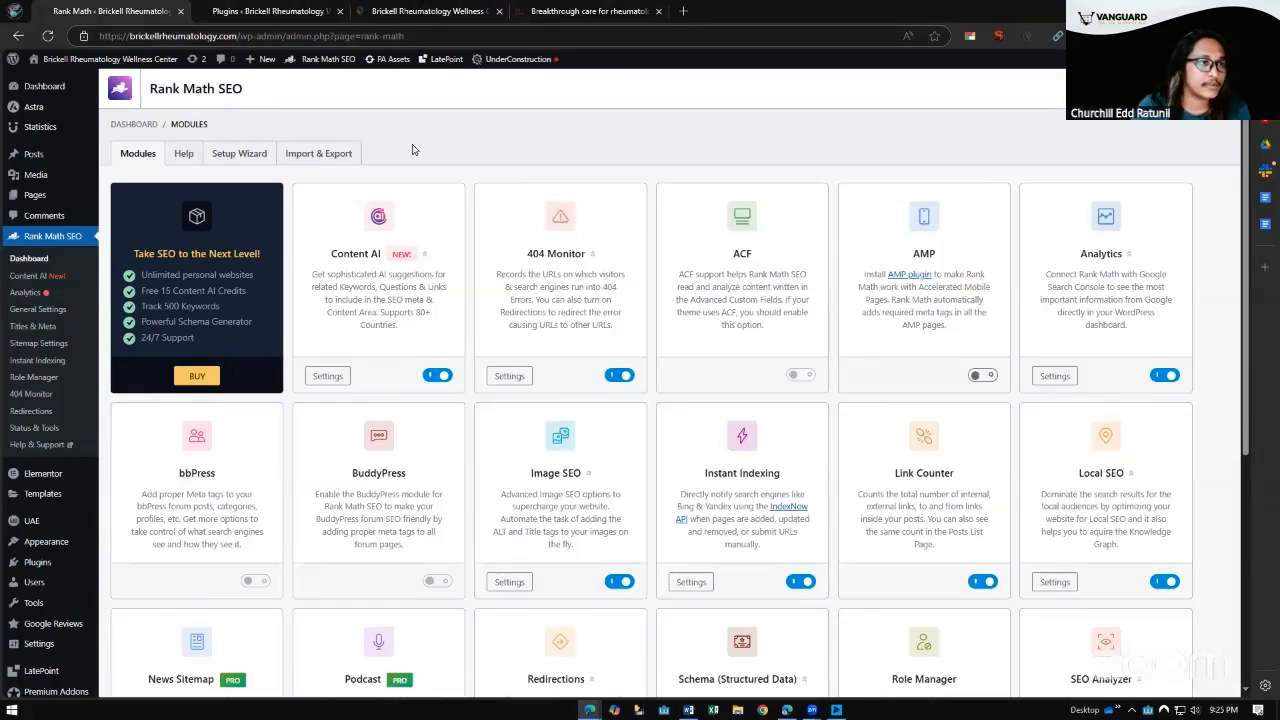
scroll(150, 480, "down", 1)
mouse_move(90, 516)
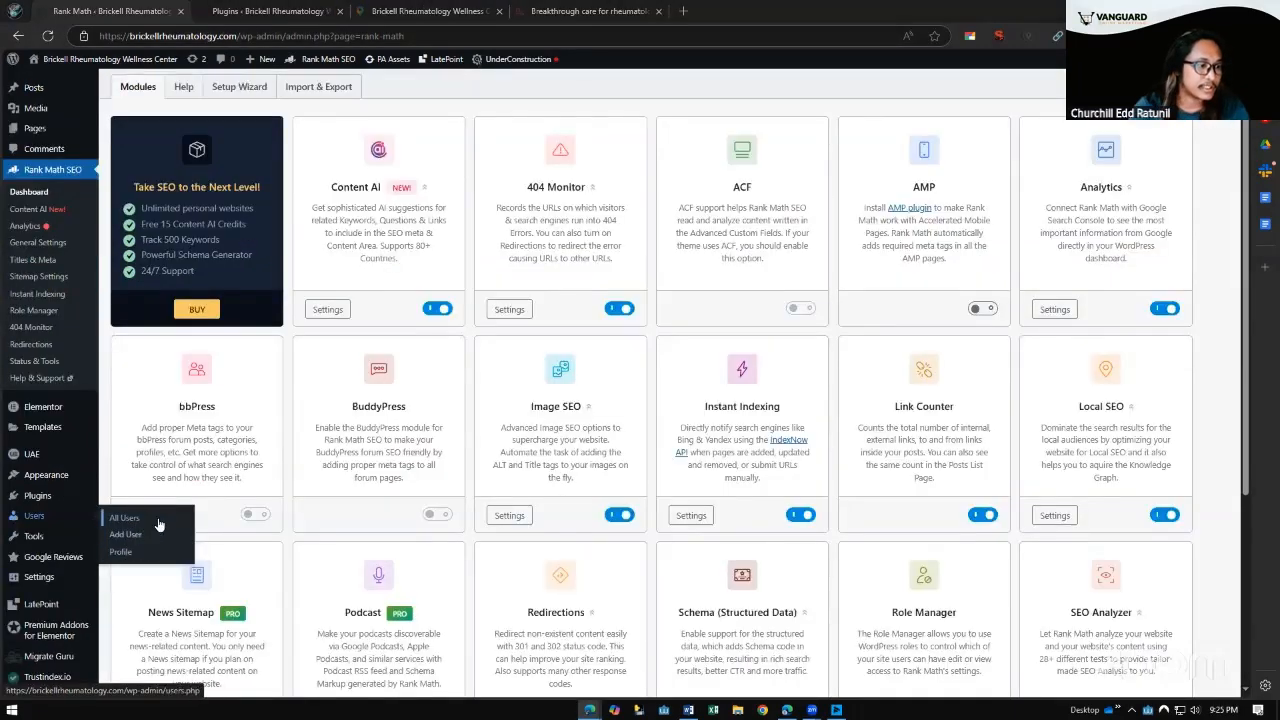
left_click(125, 534)
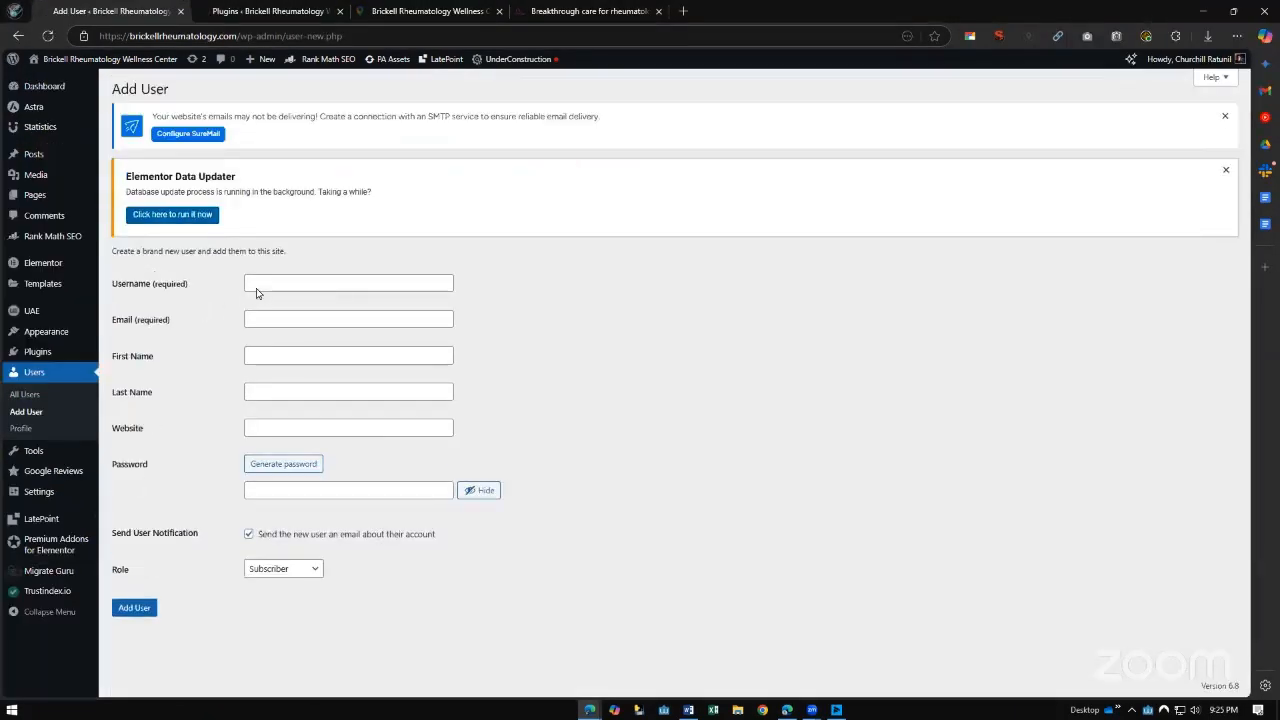
Fill in the new user's username, e-mail, first and last name, assign the Administrator role, and submit the account
left_click(283, 283)
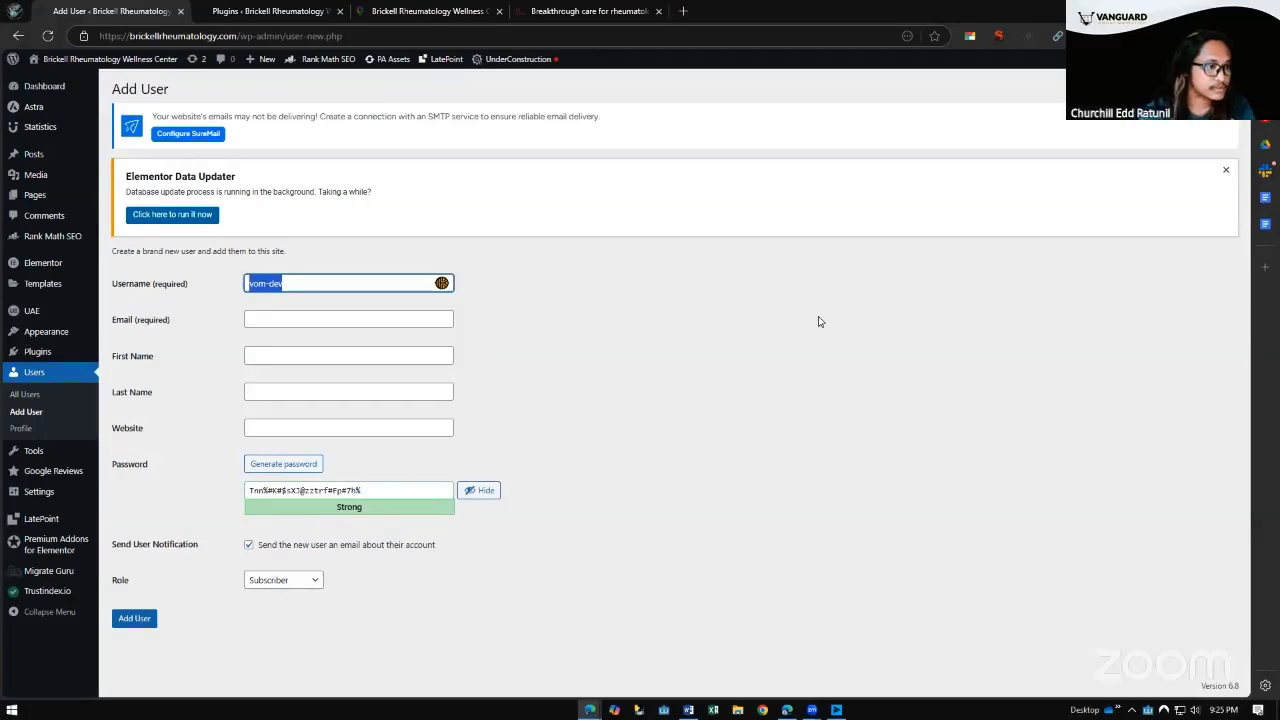
key("BackSpace")
type("c")
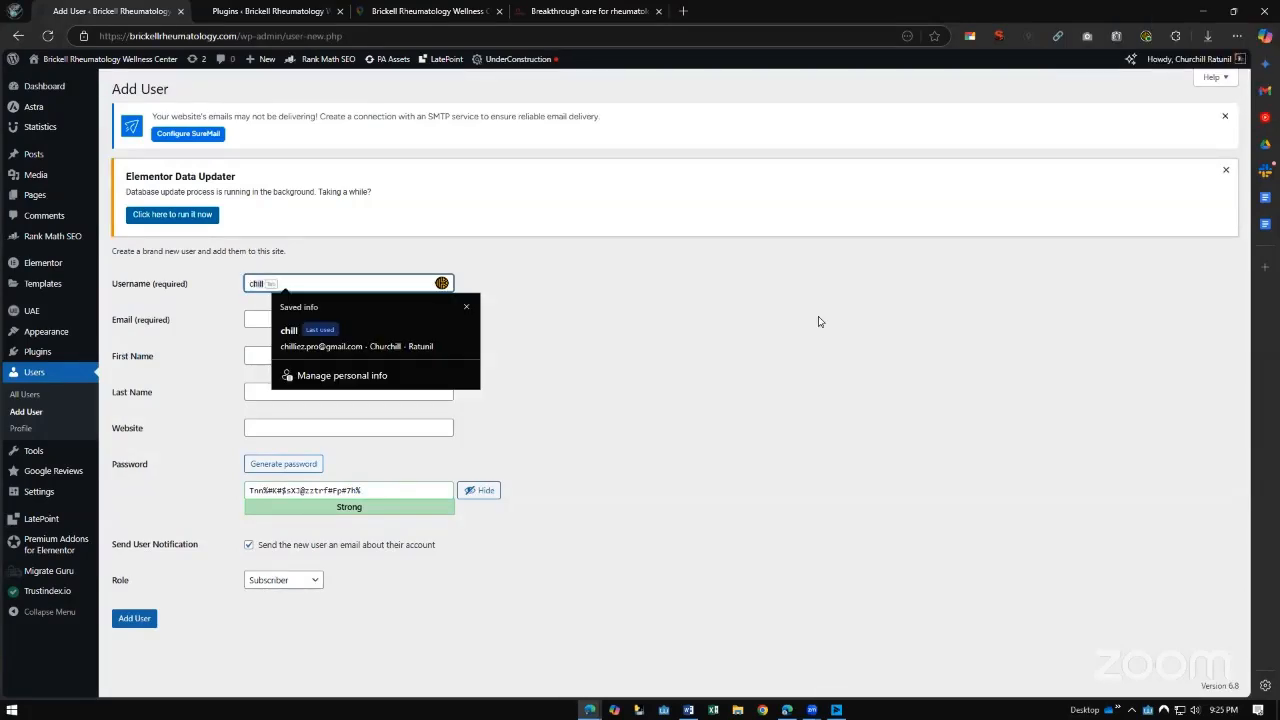
type("harlie")
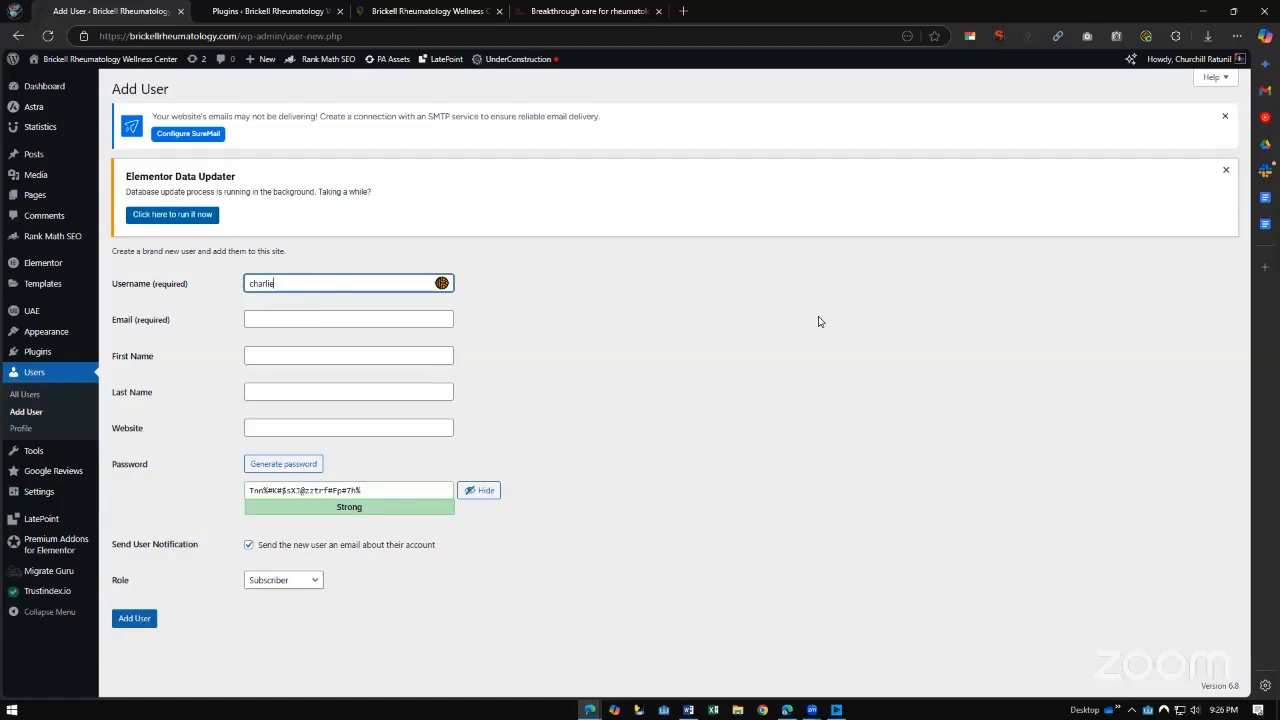
key("Tab")
type("cha")
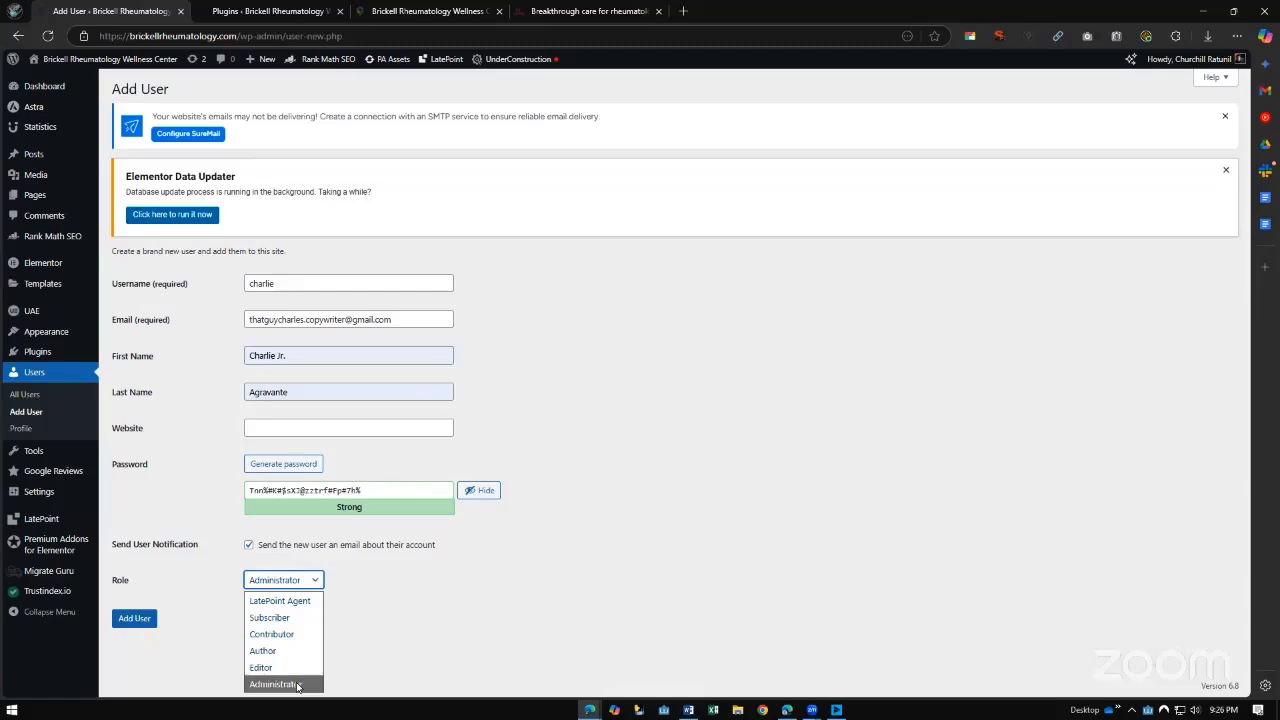
left_click(297, 686)
left_click(134, 618)
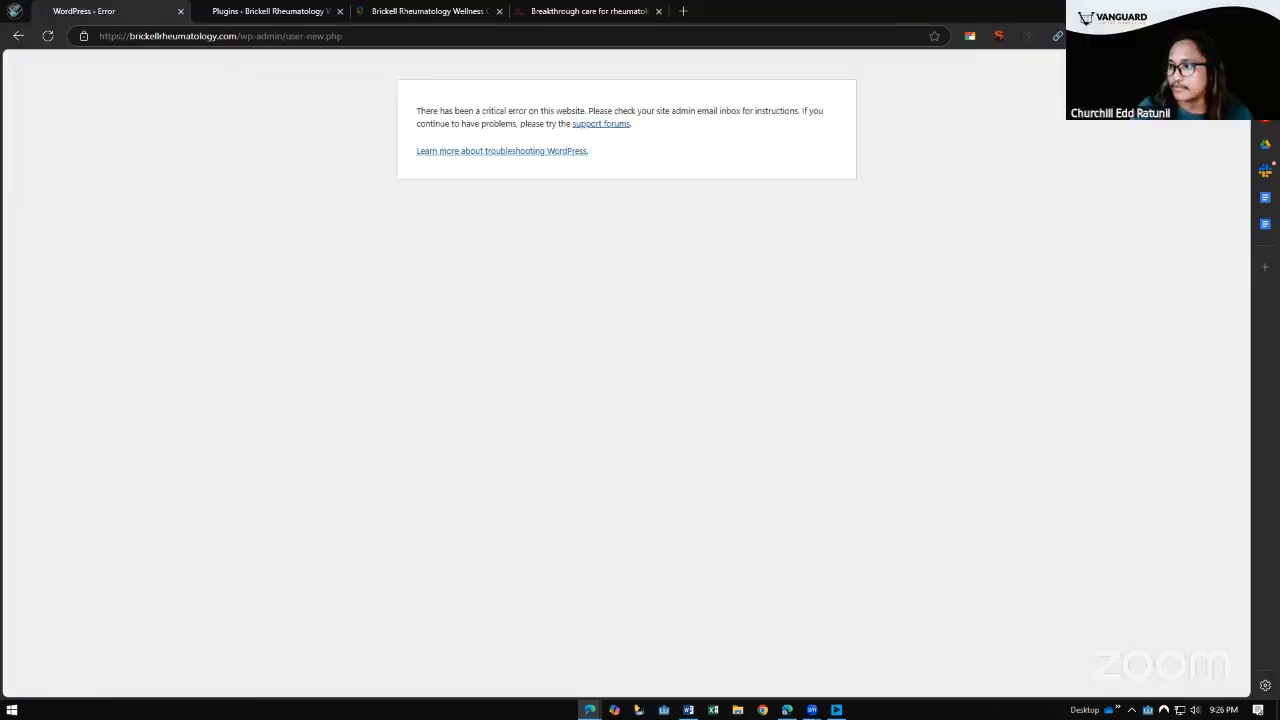
Return to the site's plugins and search the plugins available to add for "site"
left_click(280, 11)
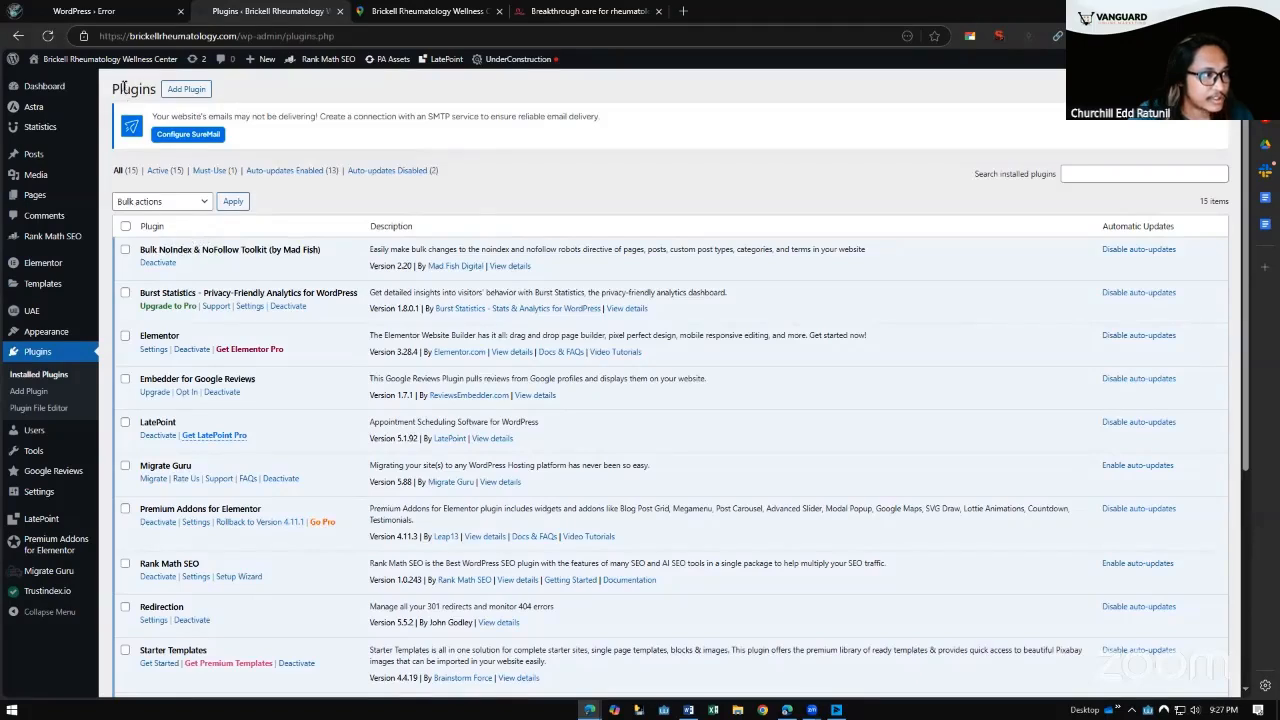
mouse_move(123, 63)
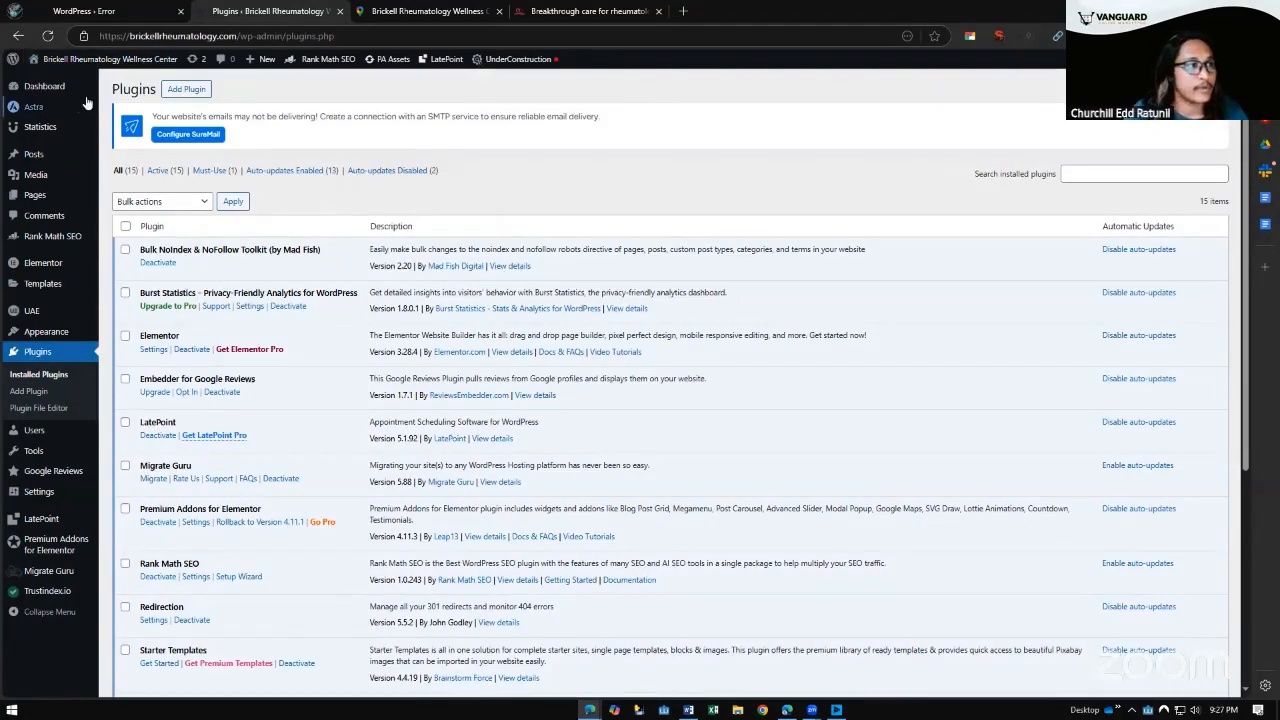
left_click(186, 89)
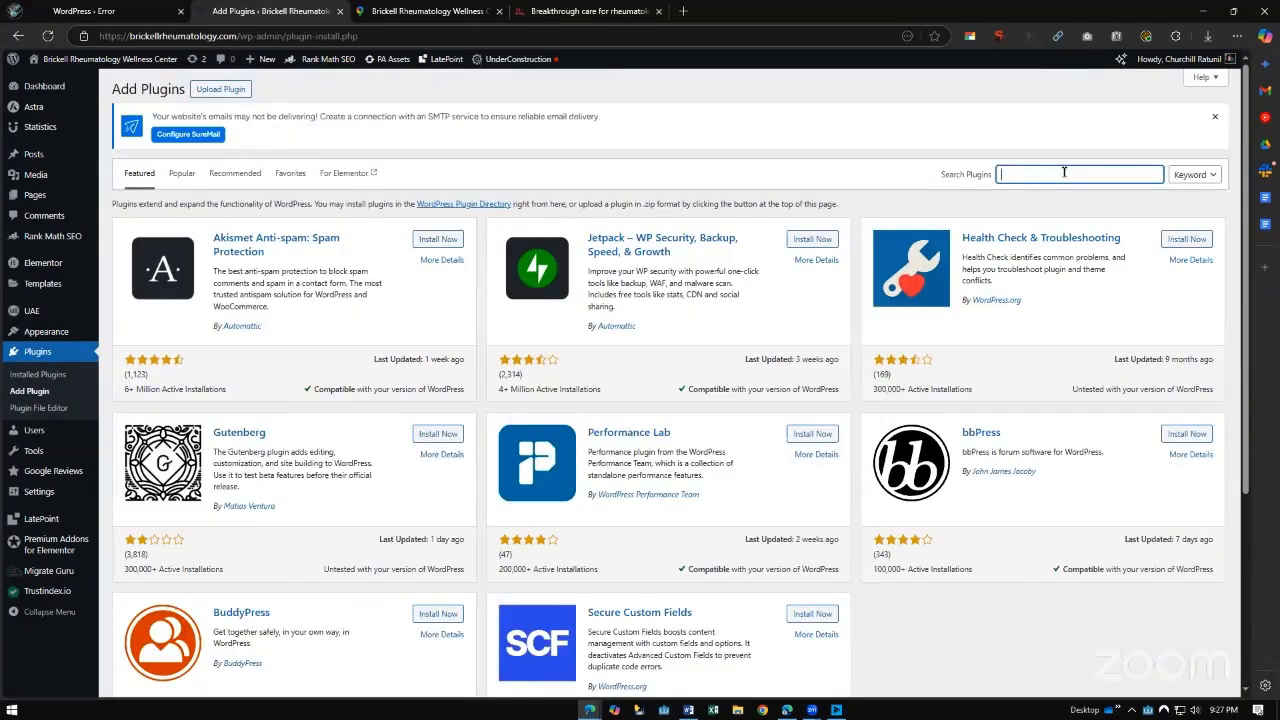
type("site")
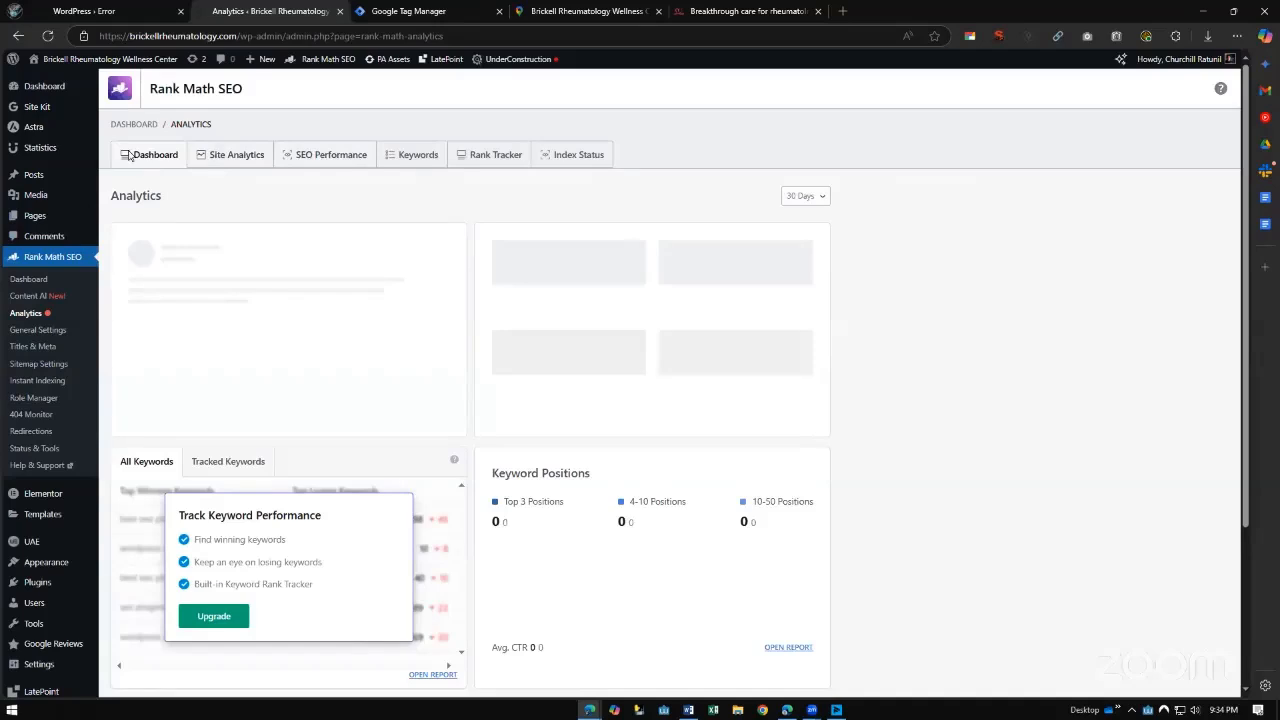
Show the Site Analytics report in Rank Math's Analytics
left_click(210, 156)
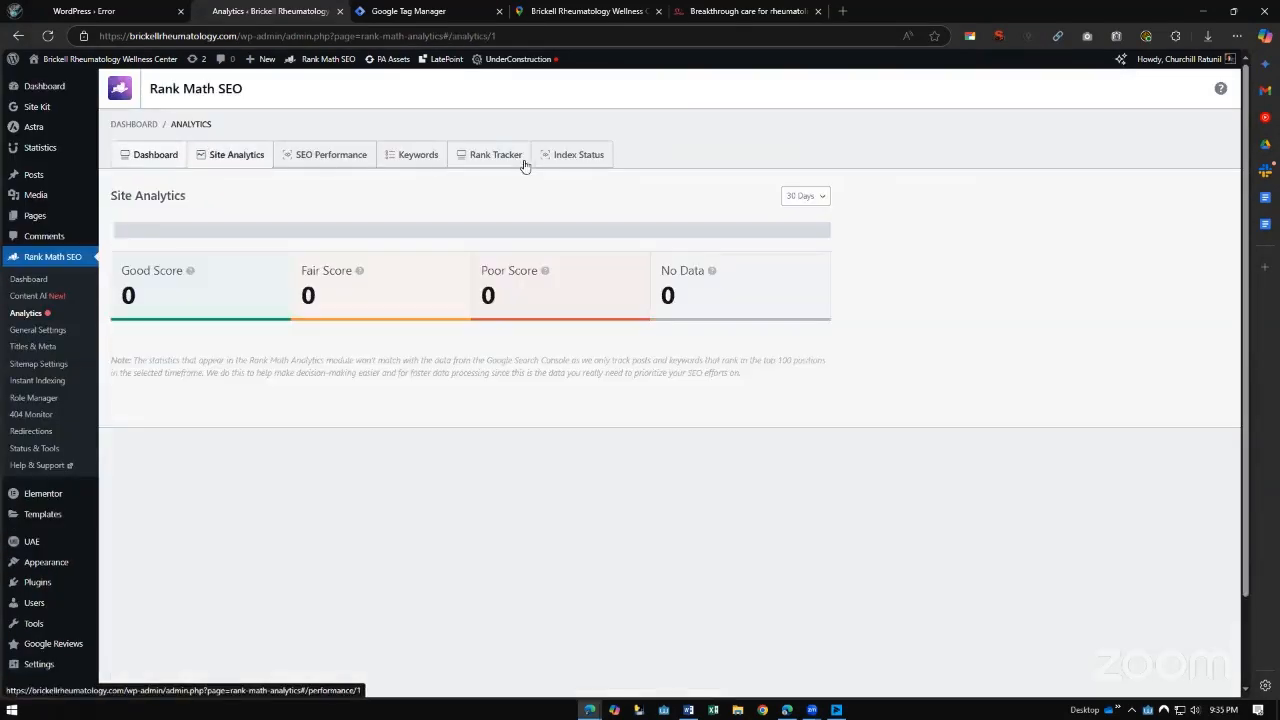
In Rank Math's Analytics settings, select the Brickell Rheumatology Wellness Center account and the brickellrheumatology.com property and data stream, and save the settings
left_click(431, 154)
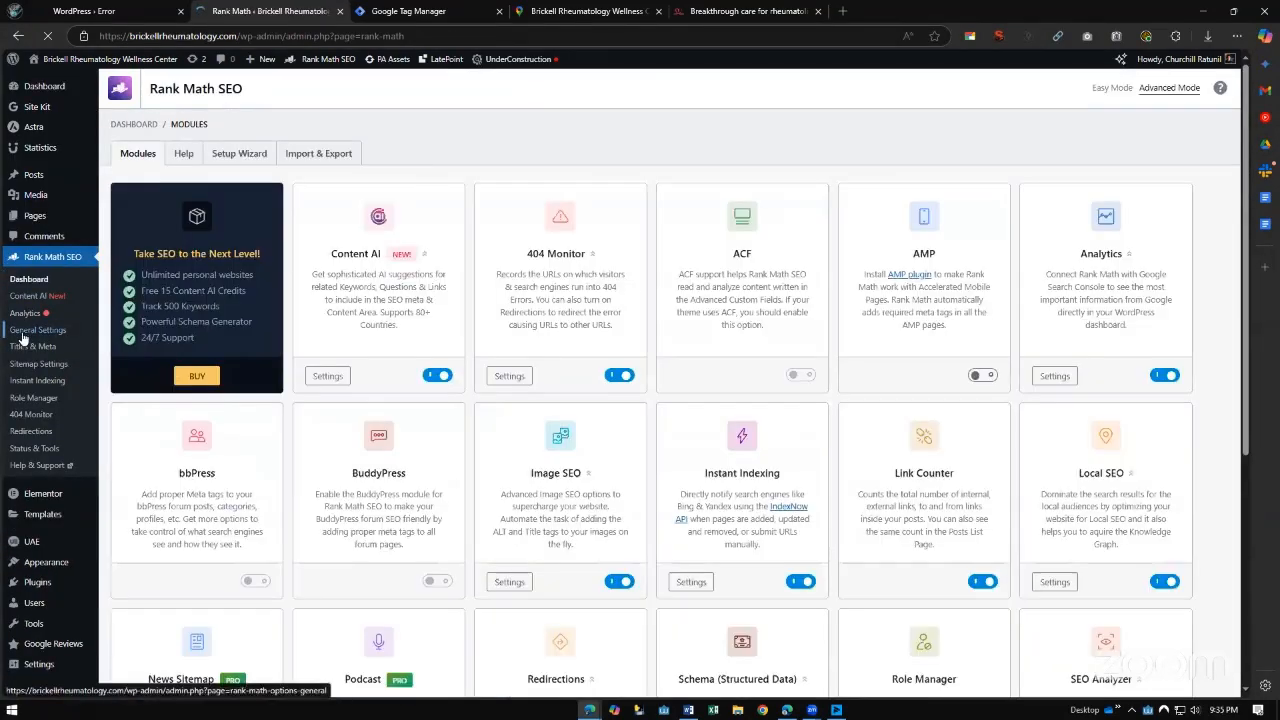
left_click(38, 330)
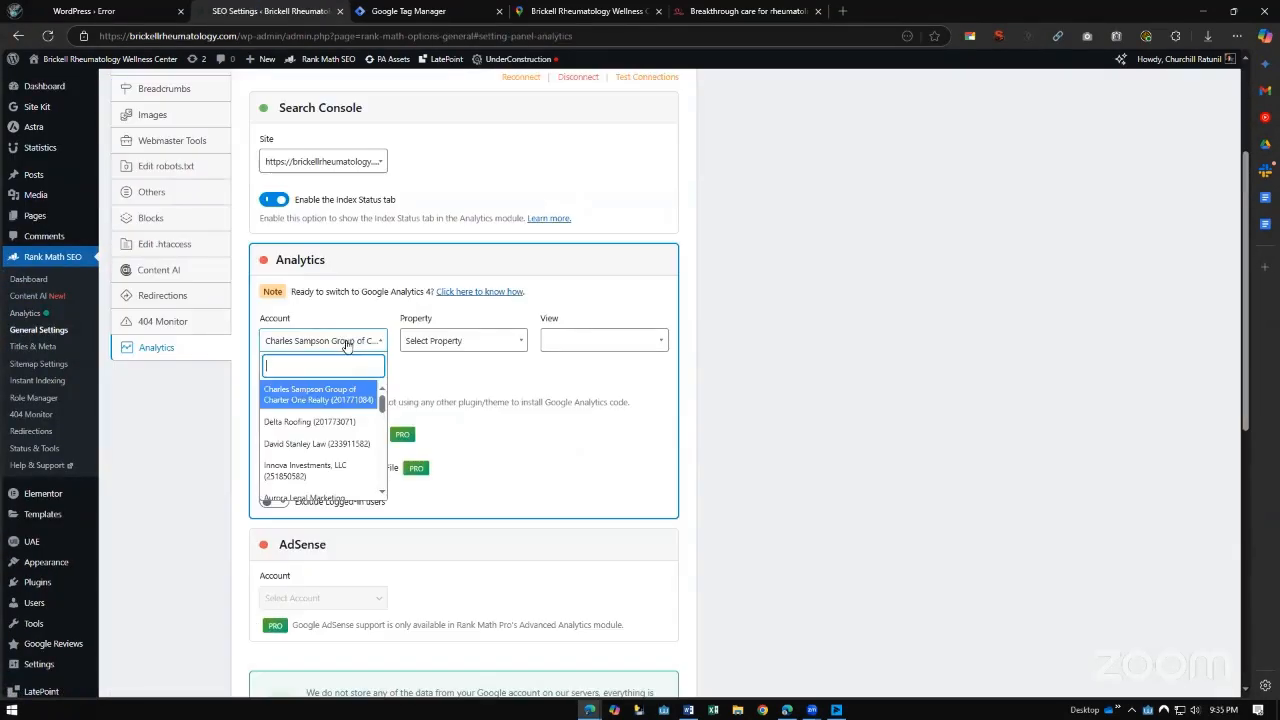
scroll(320, 440, "down", 3)
type("b")
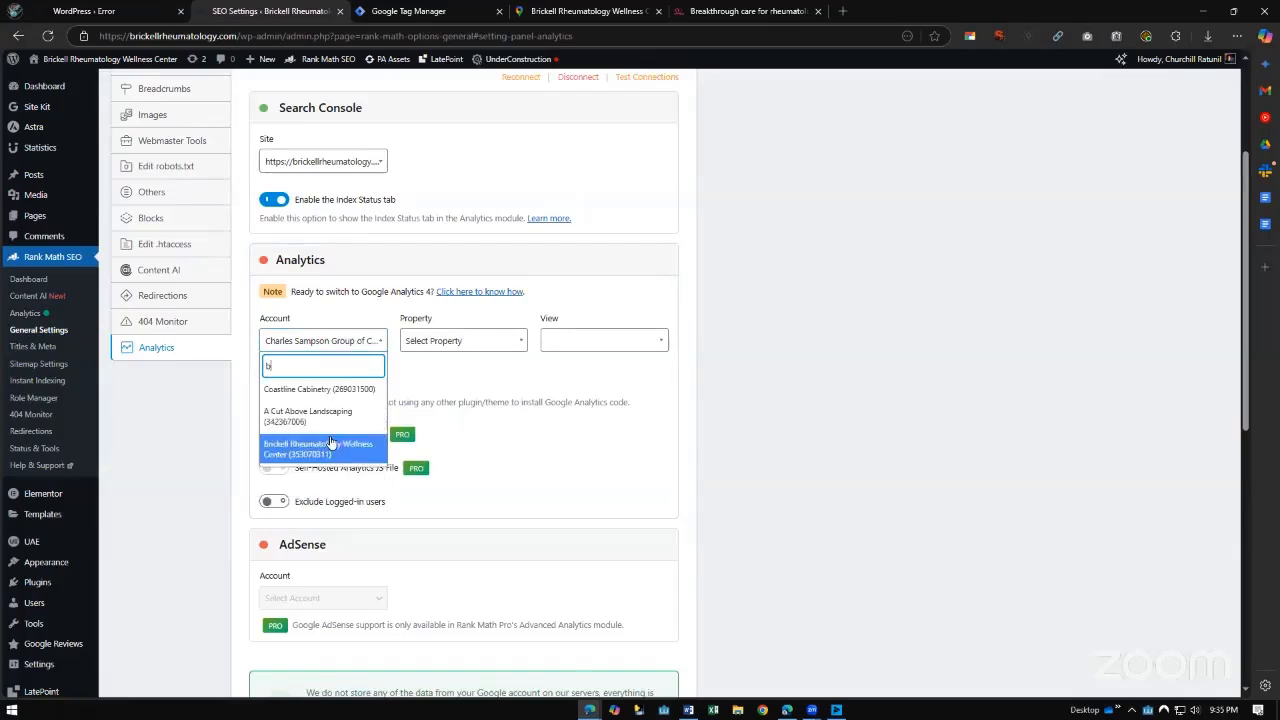
left_click(330, 440)
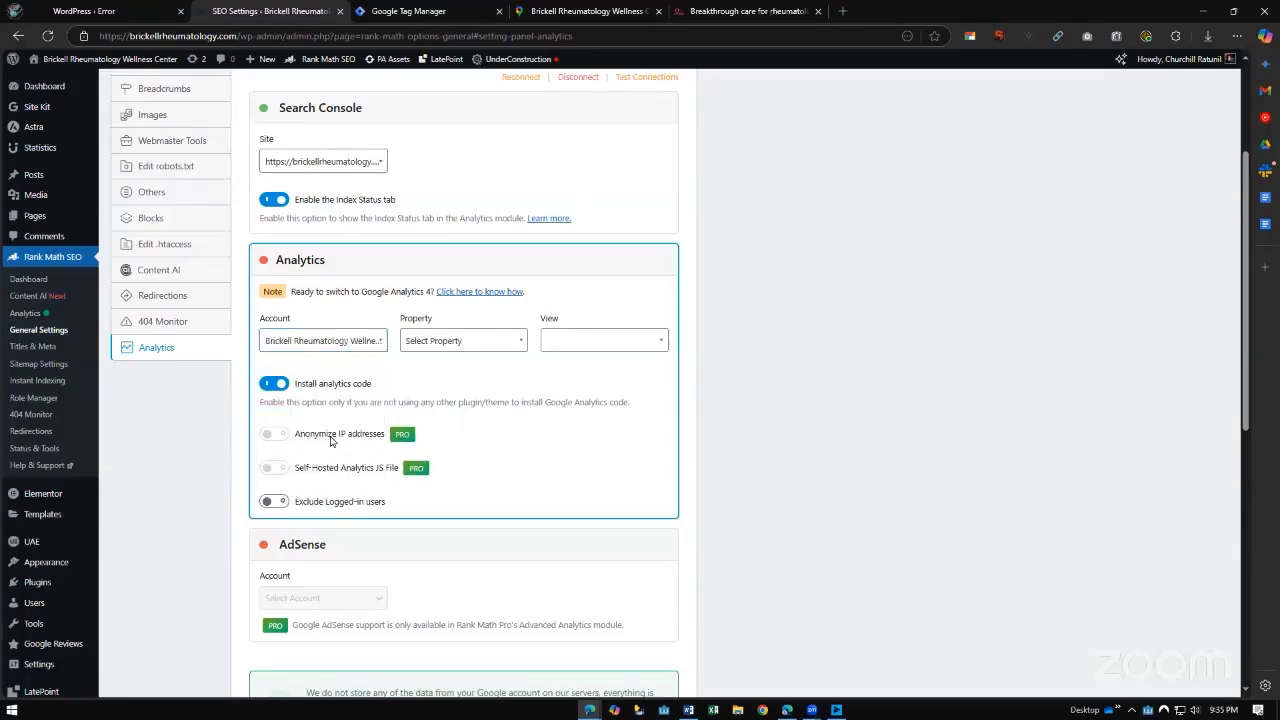
left_click(465, 341)
left_click(440, 437)
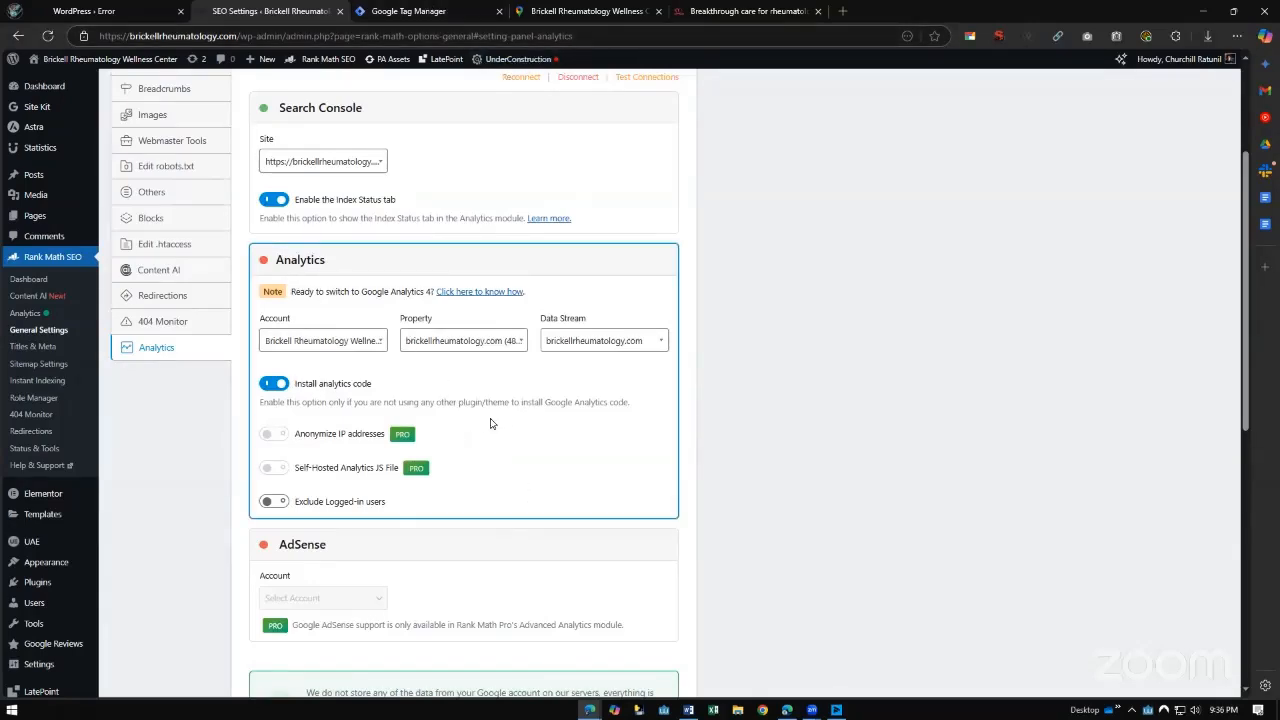
scroll(287, 512, "up", 1)
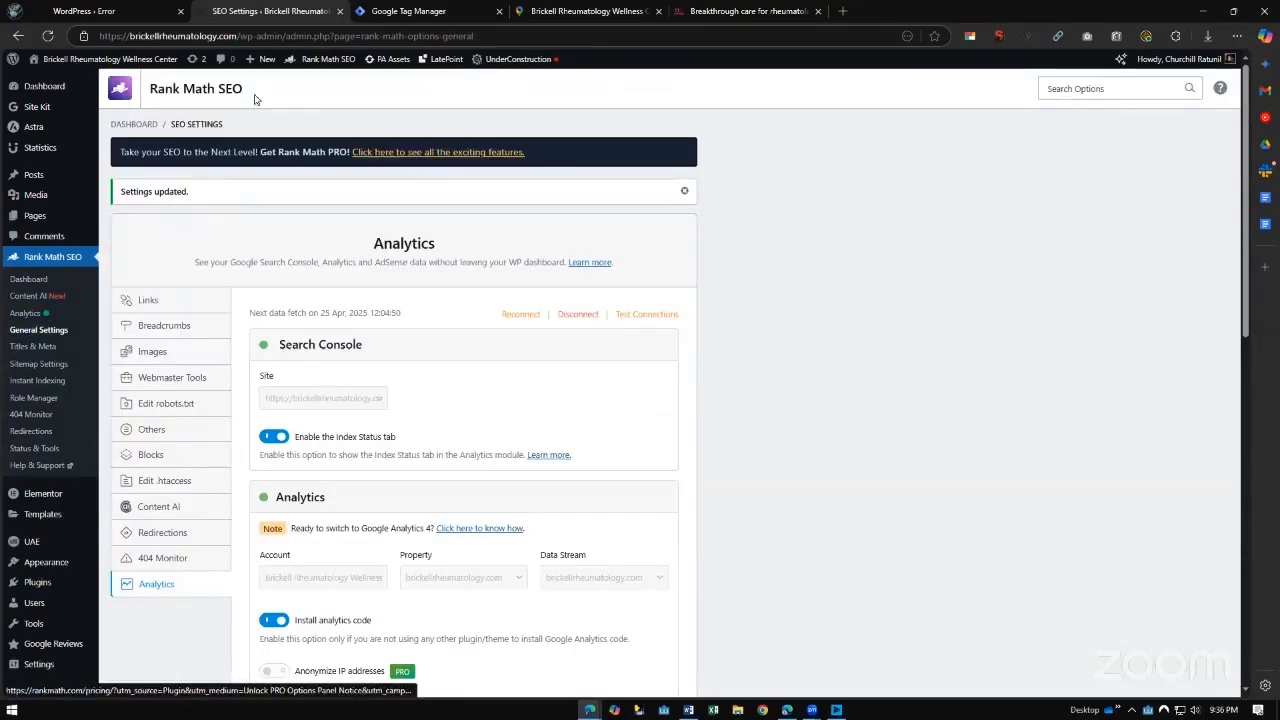
Examine Rank Math's form for adding a redirection, close it without adding one, and check the 404 Monitor's error log
mouse_move(318, 64)
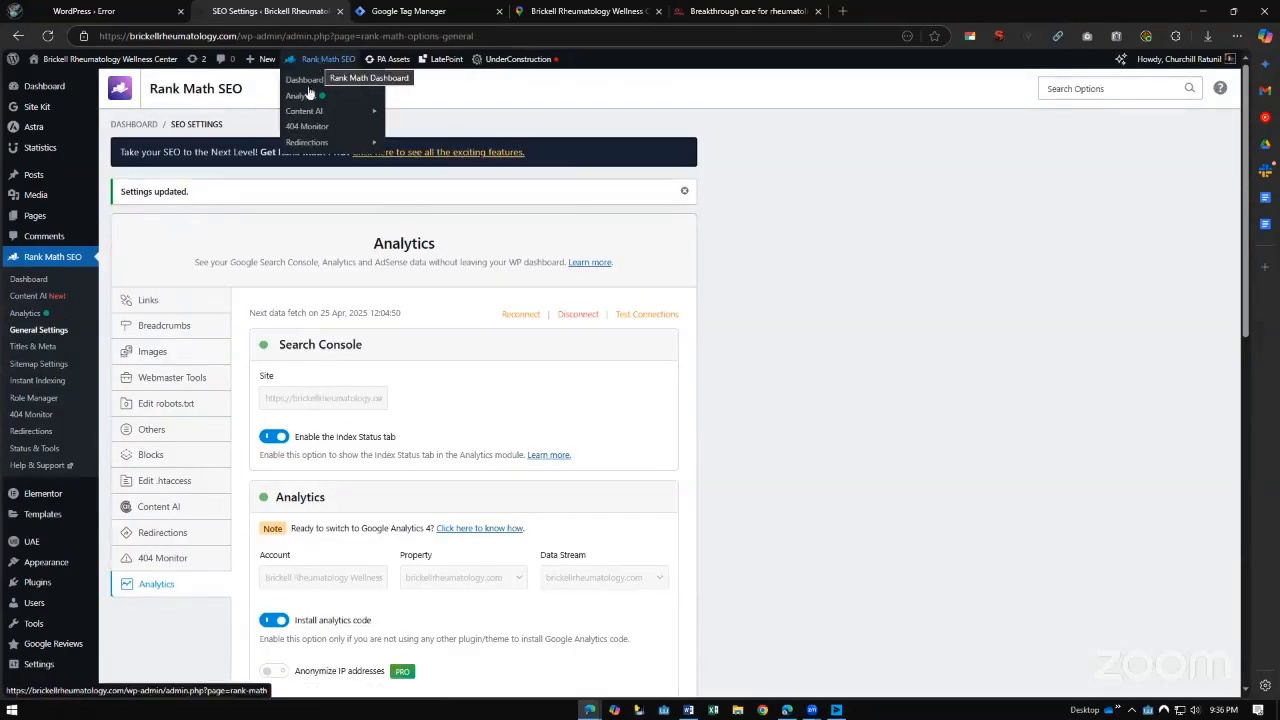
left_click(312, 143)
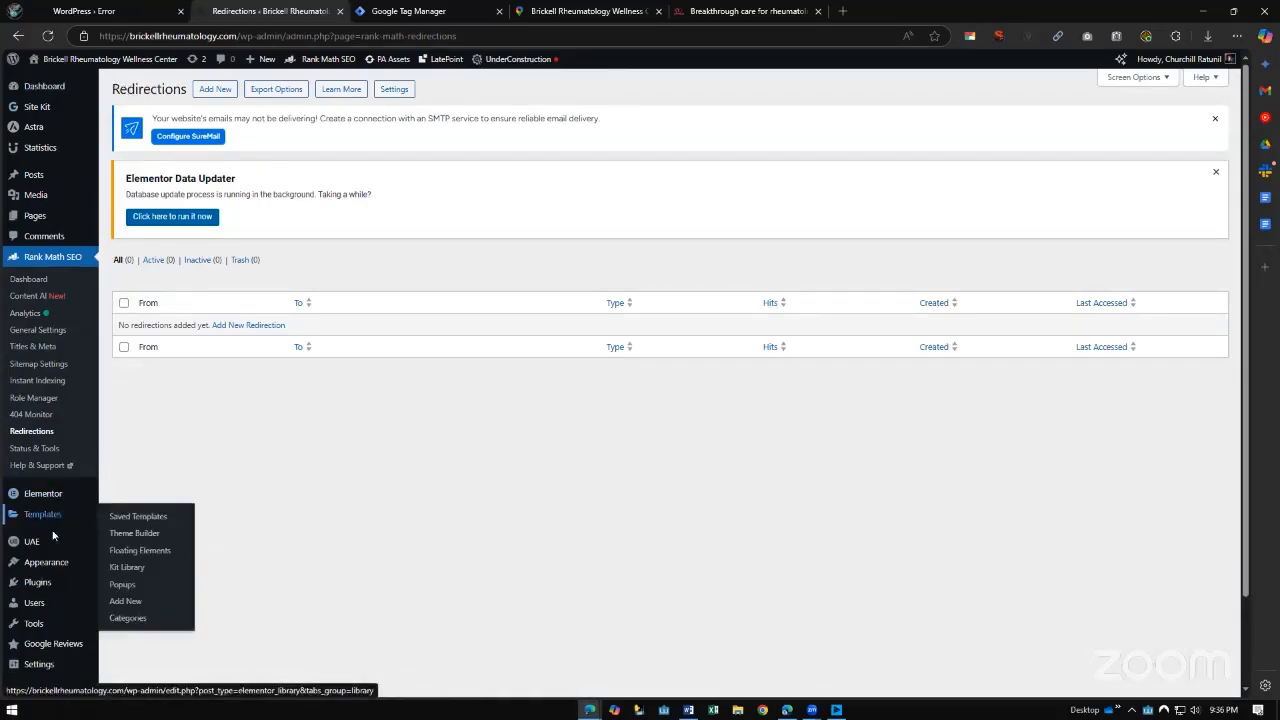
left_click_drag(112, 89, 190, 89)
left_click(215, 89)
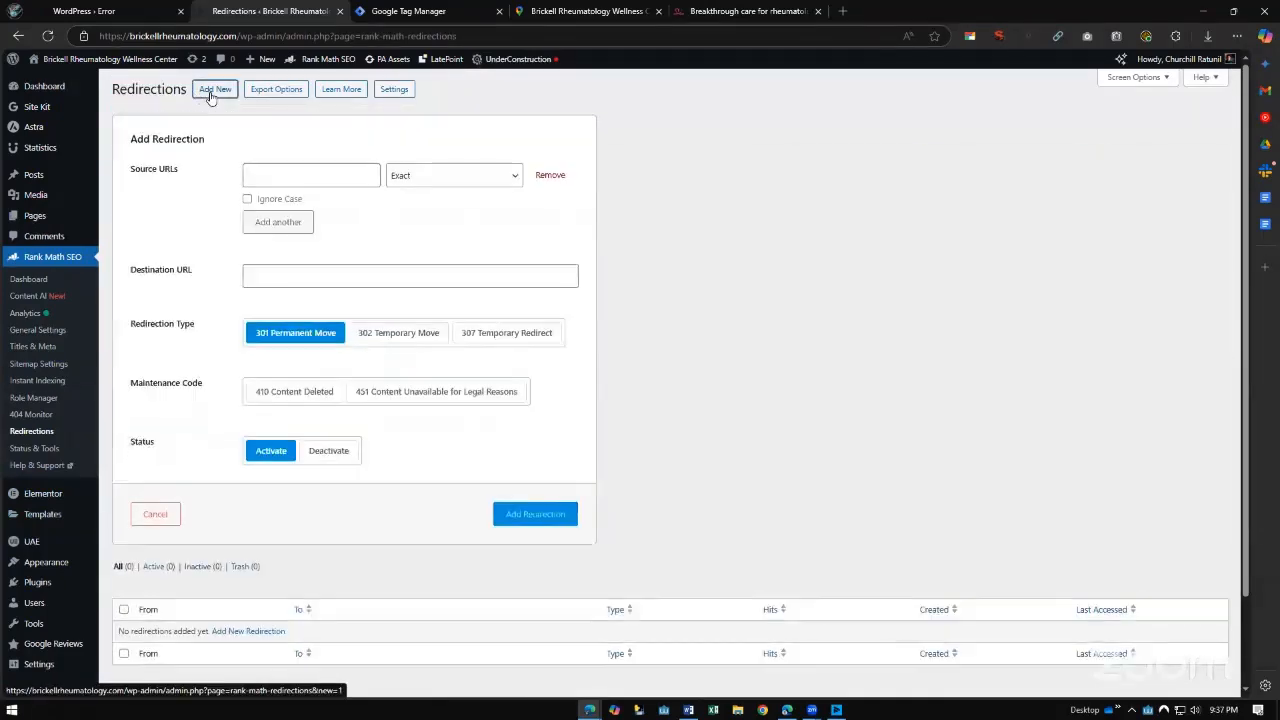
left_click(340, 243)
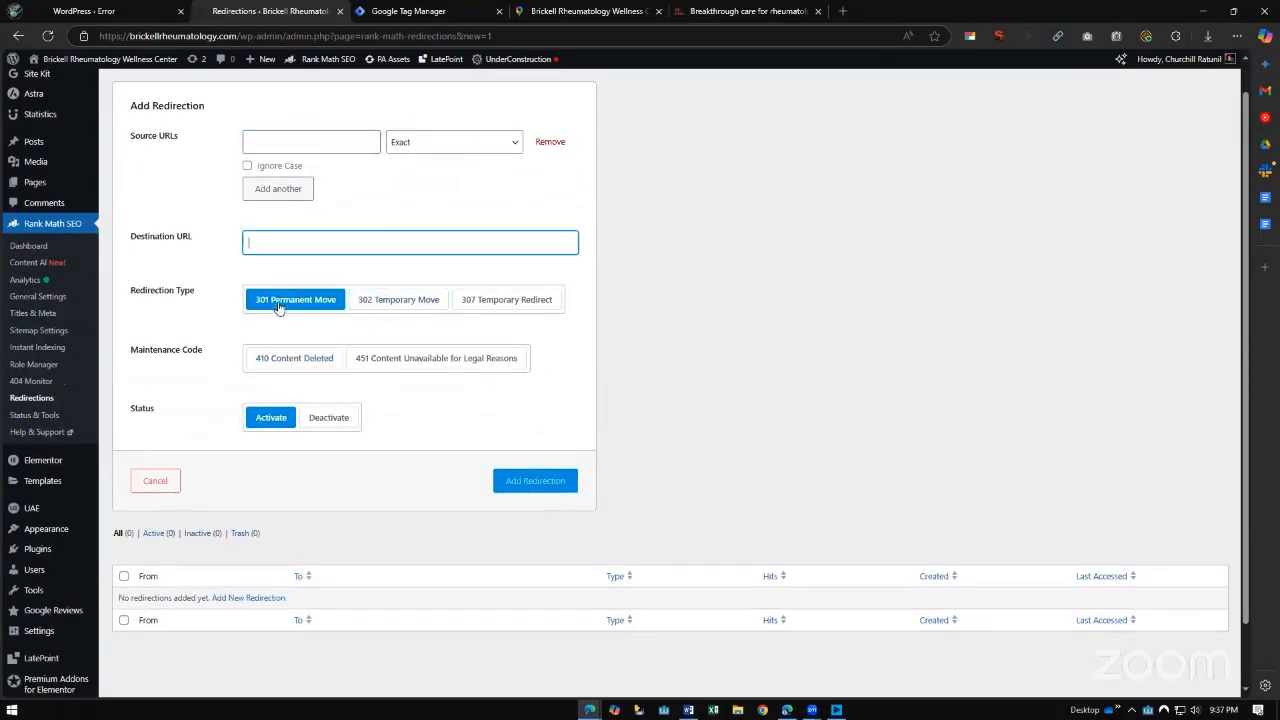
left_click(155, 481)
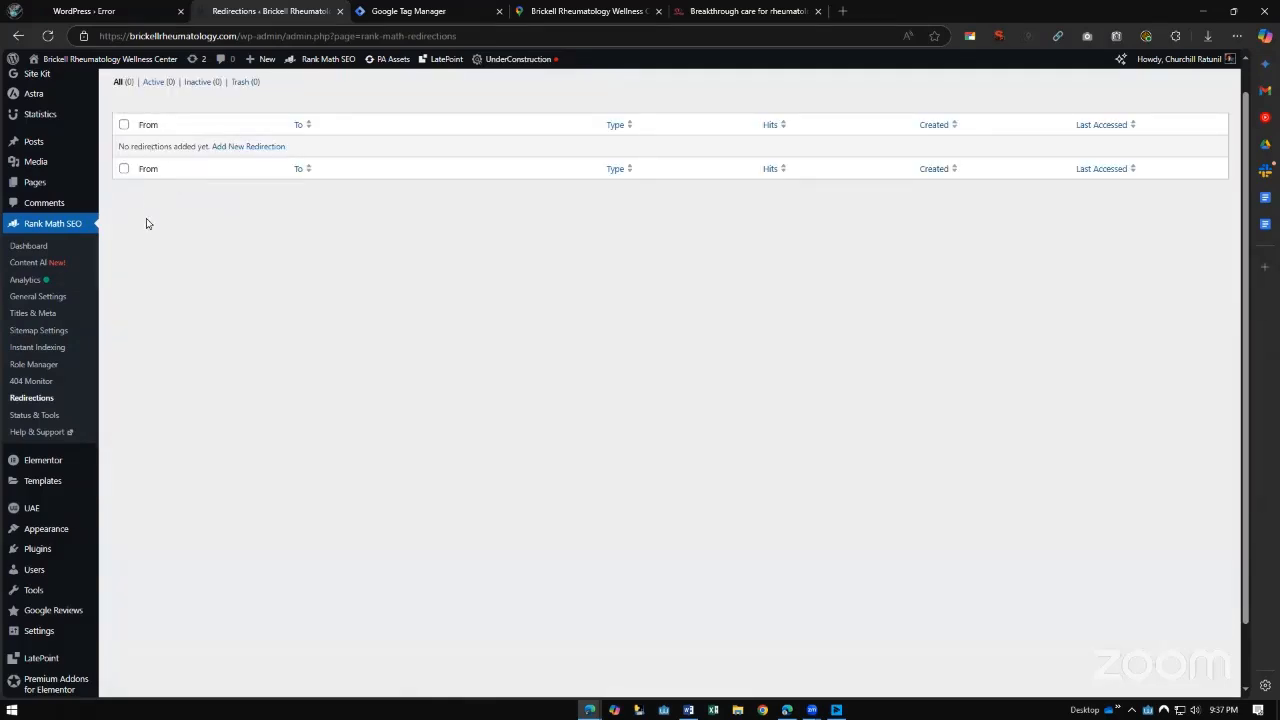
left_click_drag(119, 304, 210, 307)
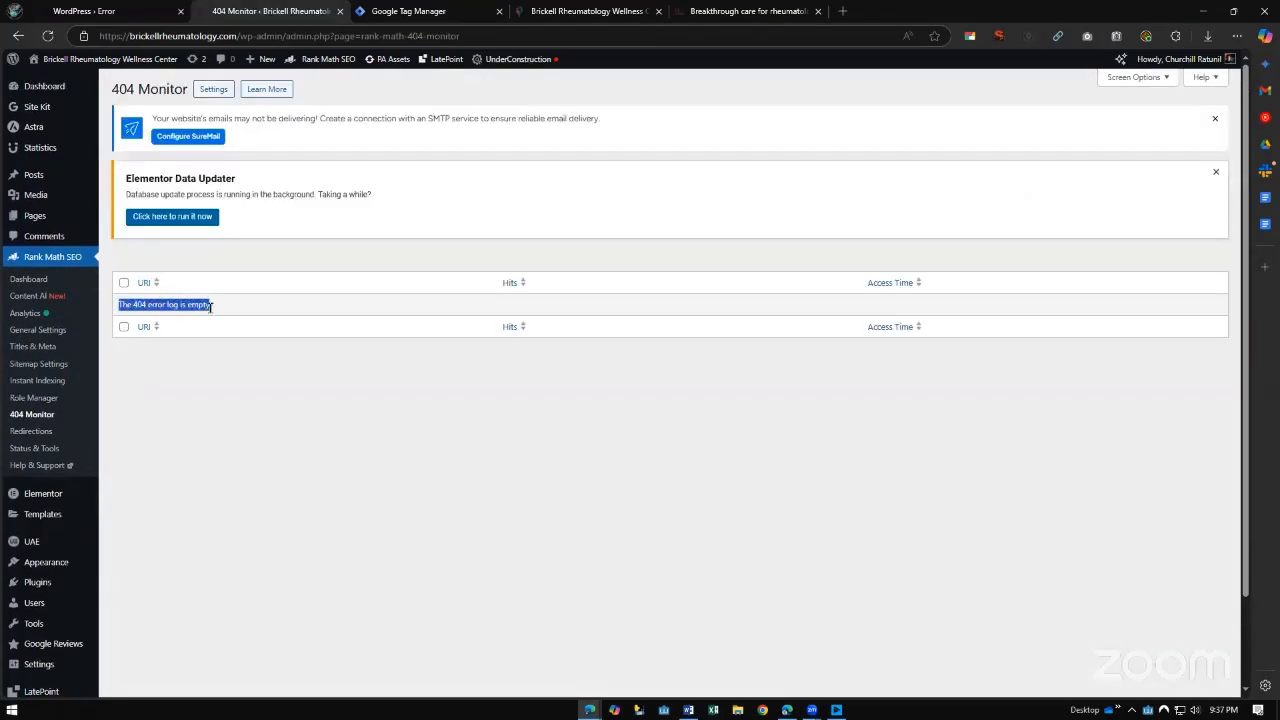
left_click(223, 392)
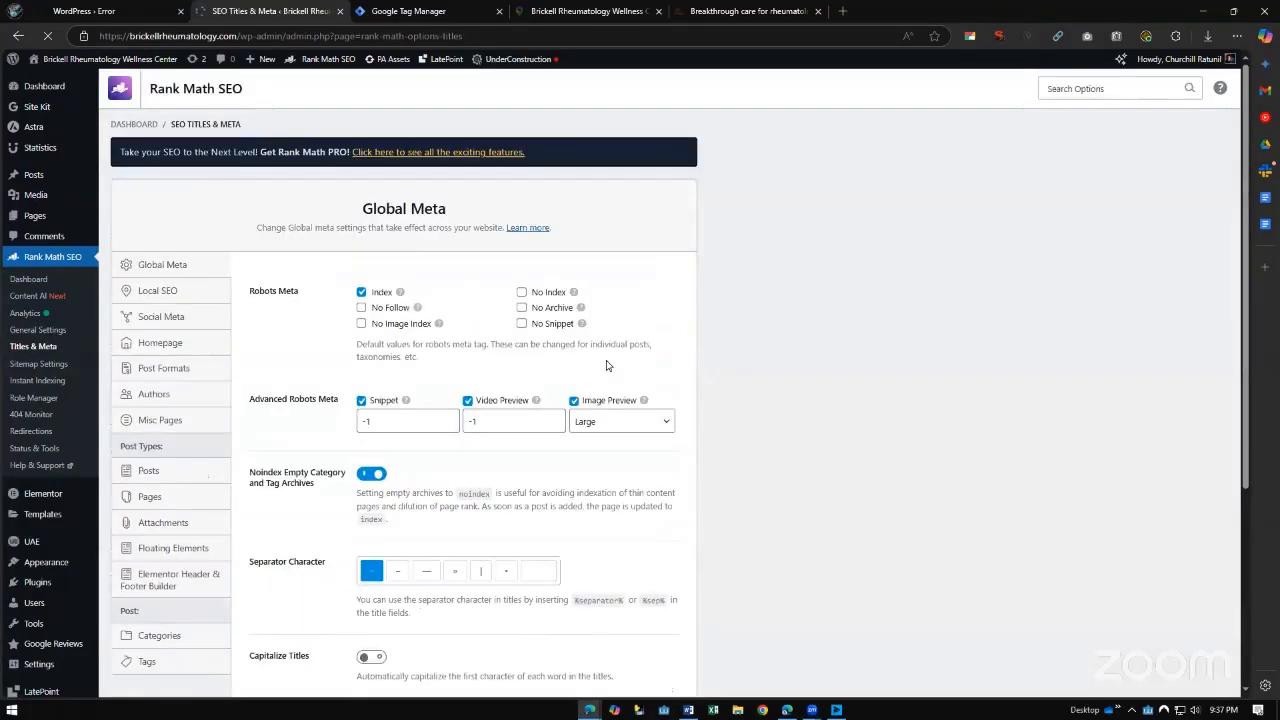
Review the Global Meta settings under Rank Math's Titles & Meta and set the separator character to the vertical bar (|)
left_click_drag(167, 121, 252, 124)
left_click(287, 143)
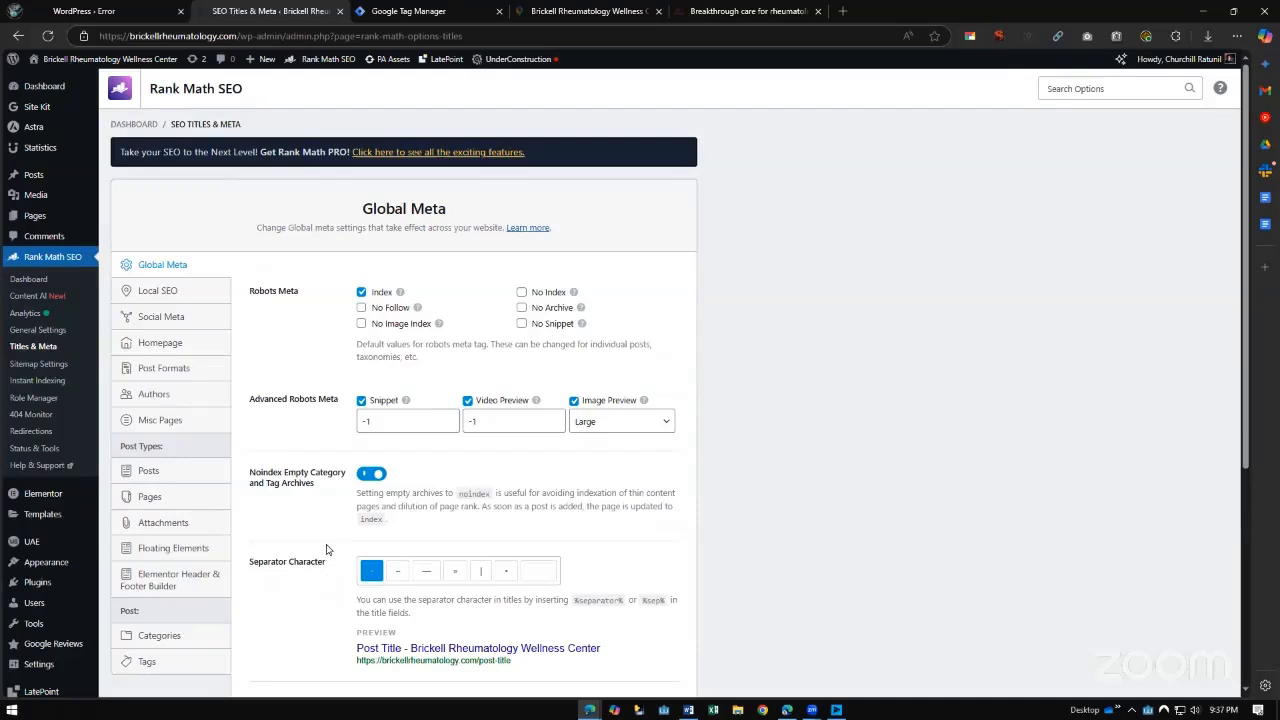
scroll(326, 549, "down", 1)
scroll(571, 588, "down", 1)
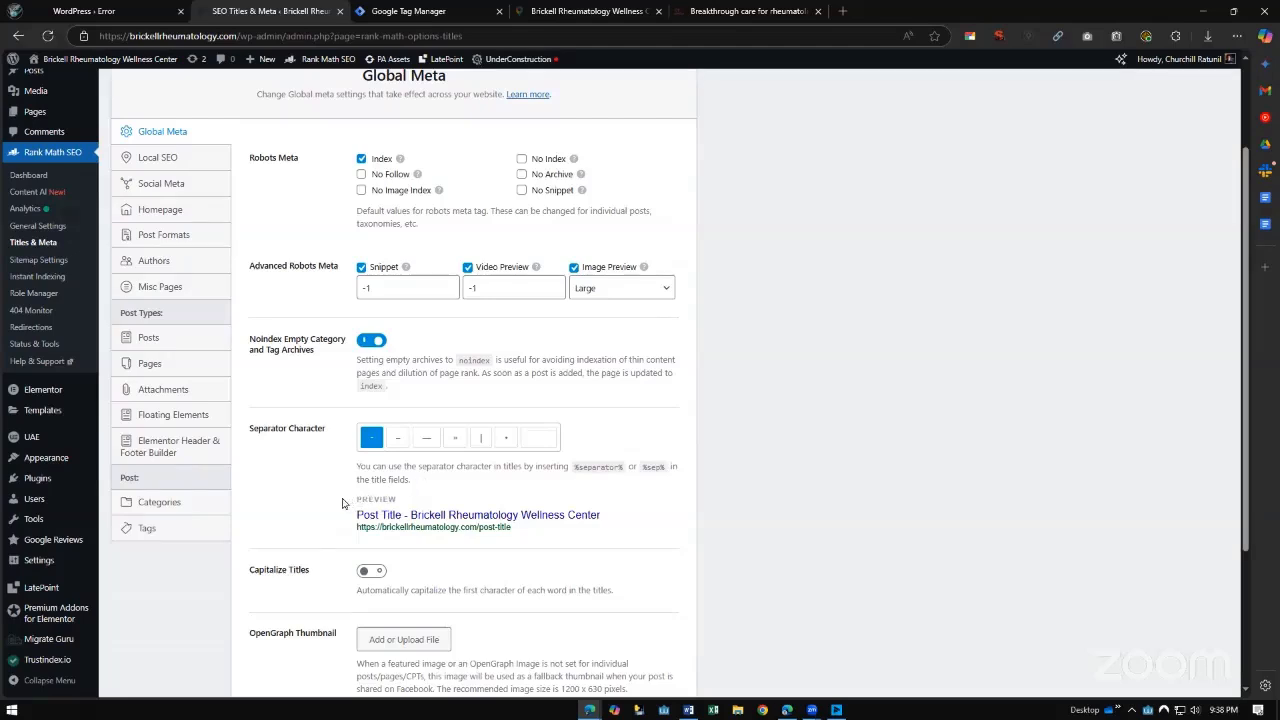
scroll(340, 503, "up", 2)
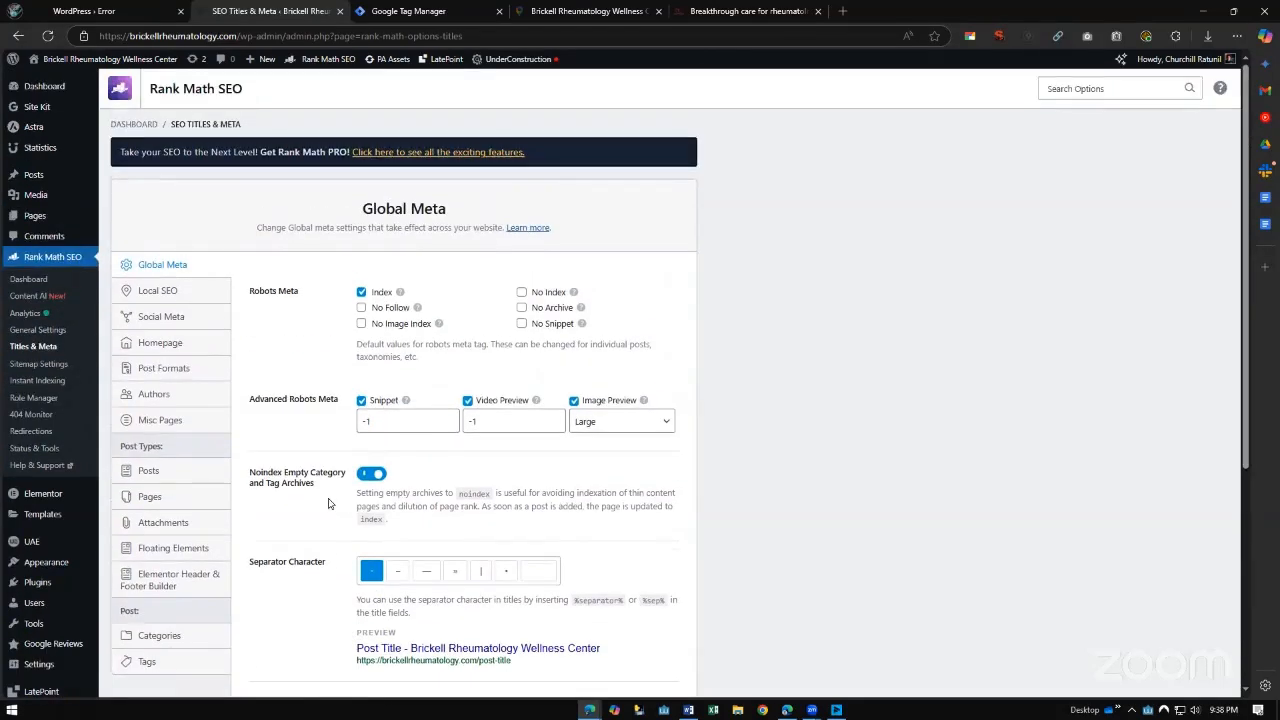
scroll(310, 523, "down", 3)
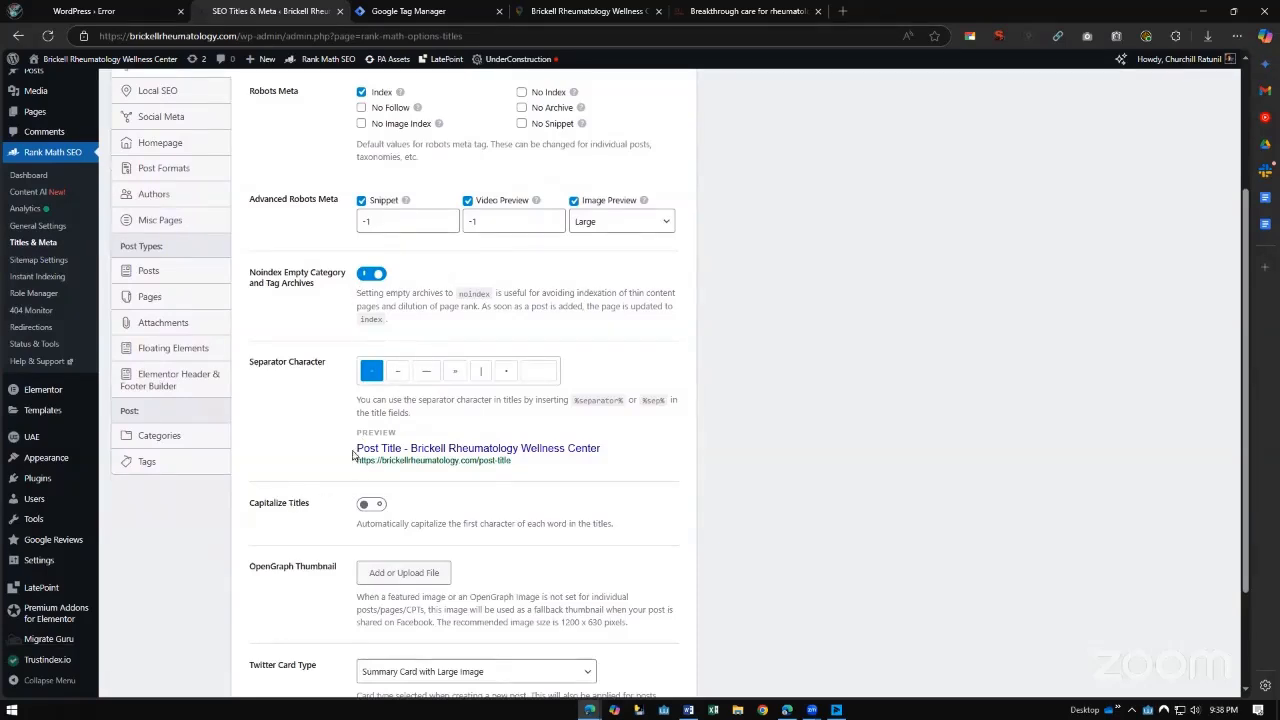
scroll(352, 460, "down", 1)
scroll(460, 467, "up", 2)
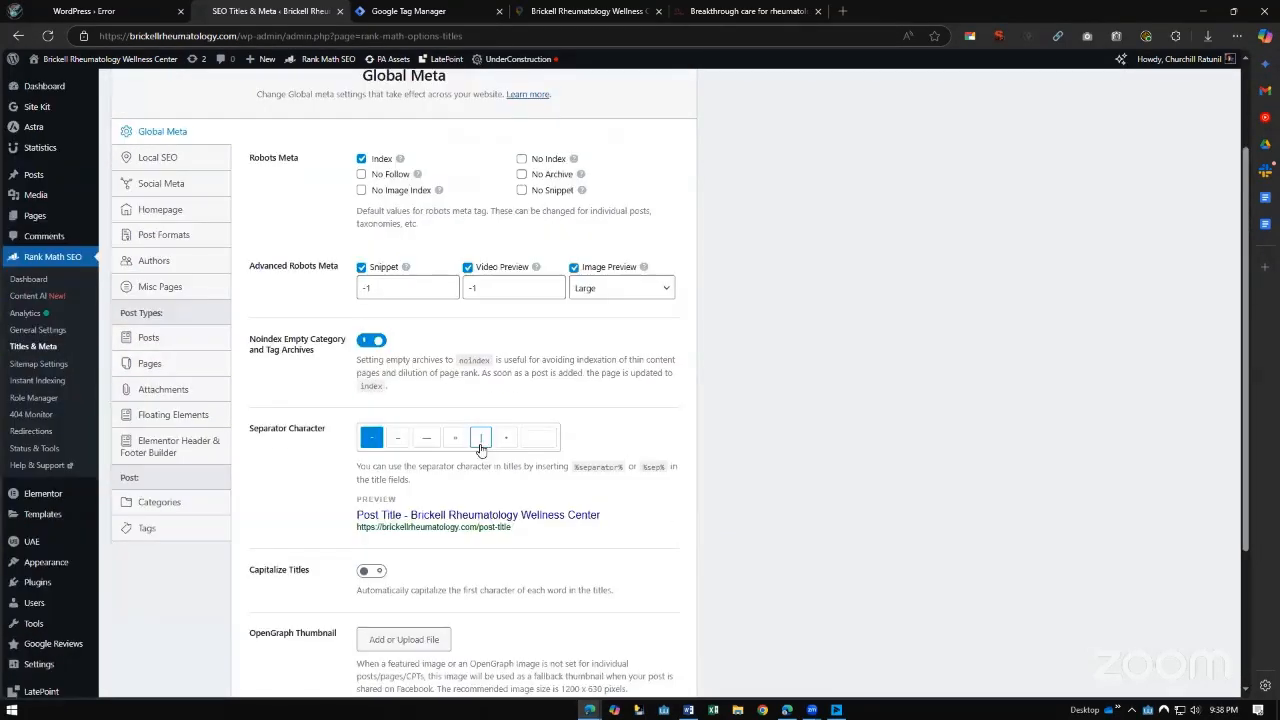
left_click(480, 440)
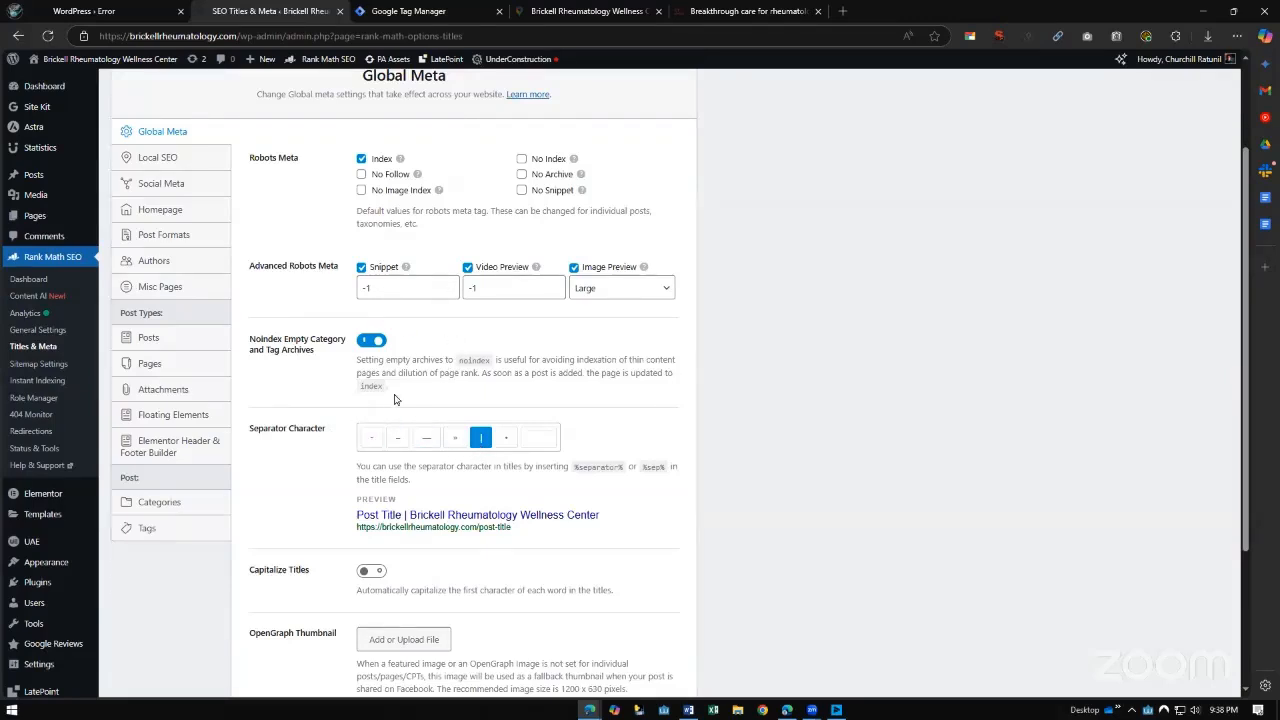
Enable Capitalize Titles in the Global Meta settings and save the changes
scroll(298, 410, "down", 2)
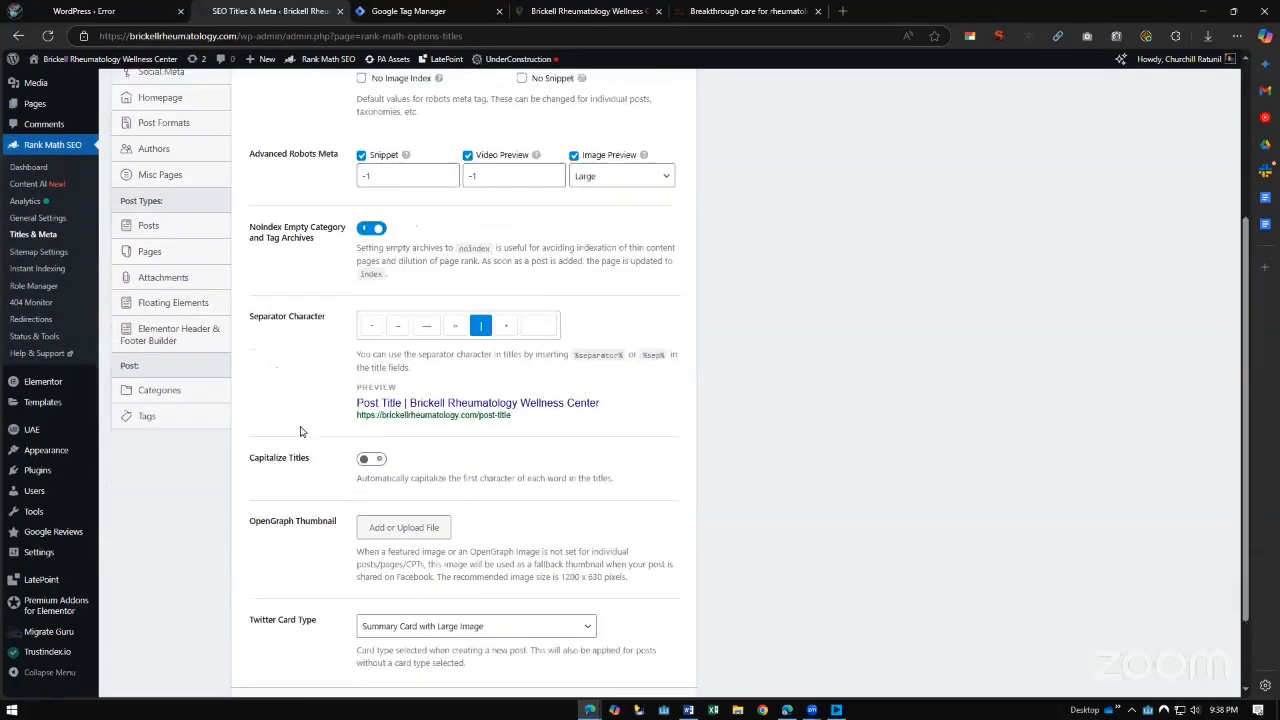
left_click(366, 440)
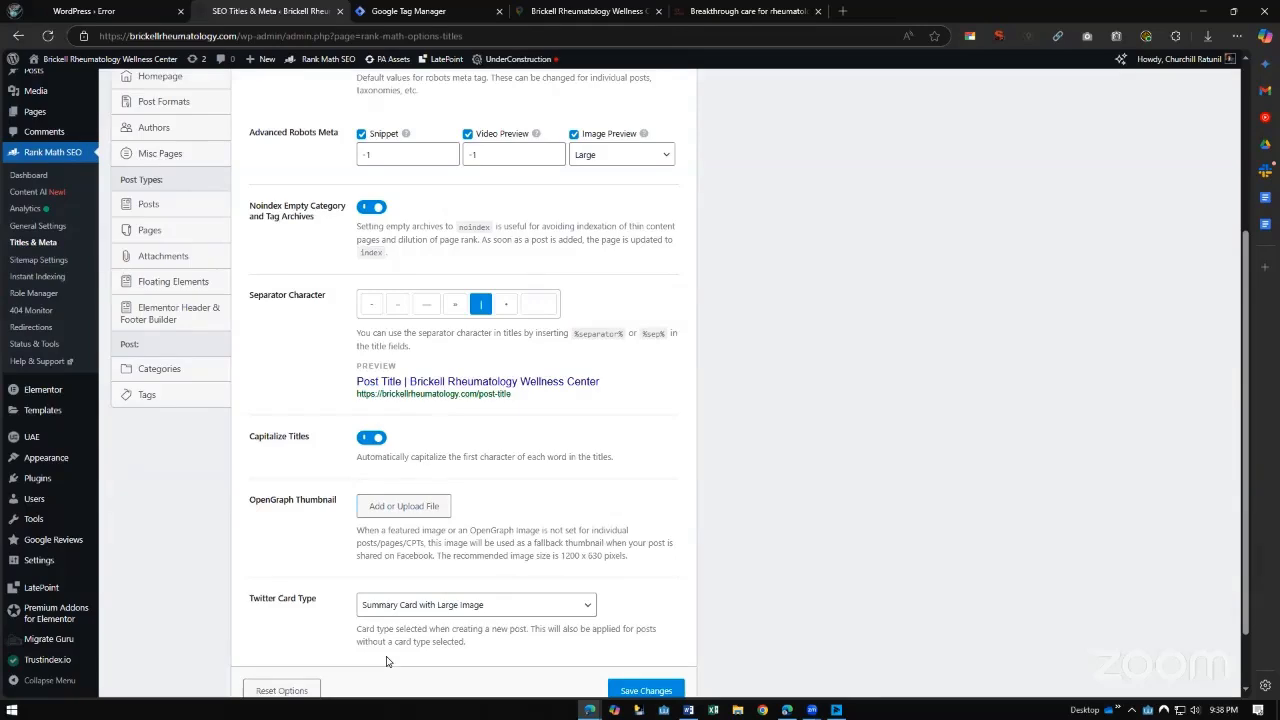
left_click_drag(356, 457, 546, 457)
left_click(514, 457)
scroll(494, 523, "down", 1)
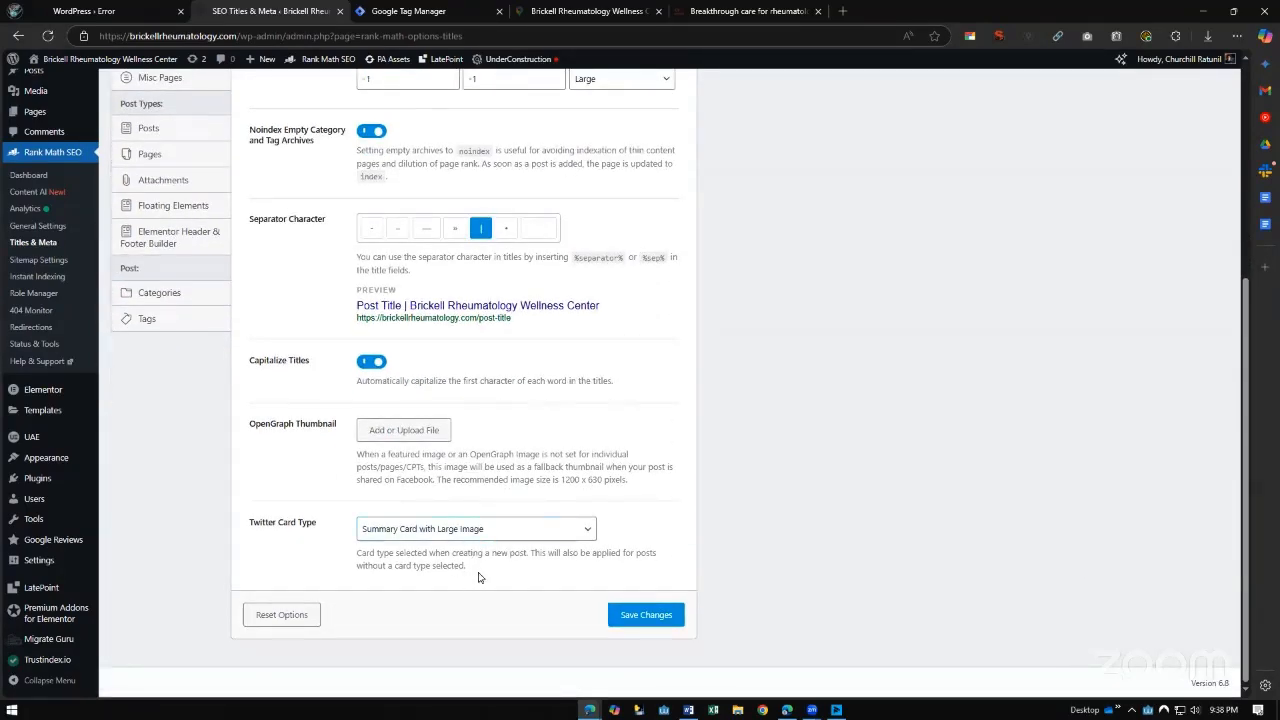
scroll(460, 480, "up", 4)
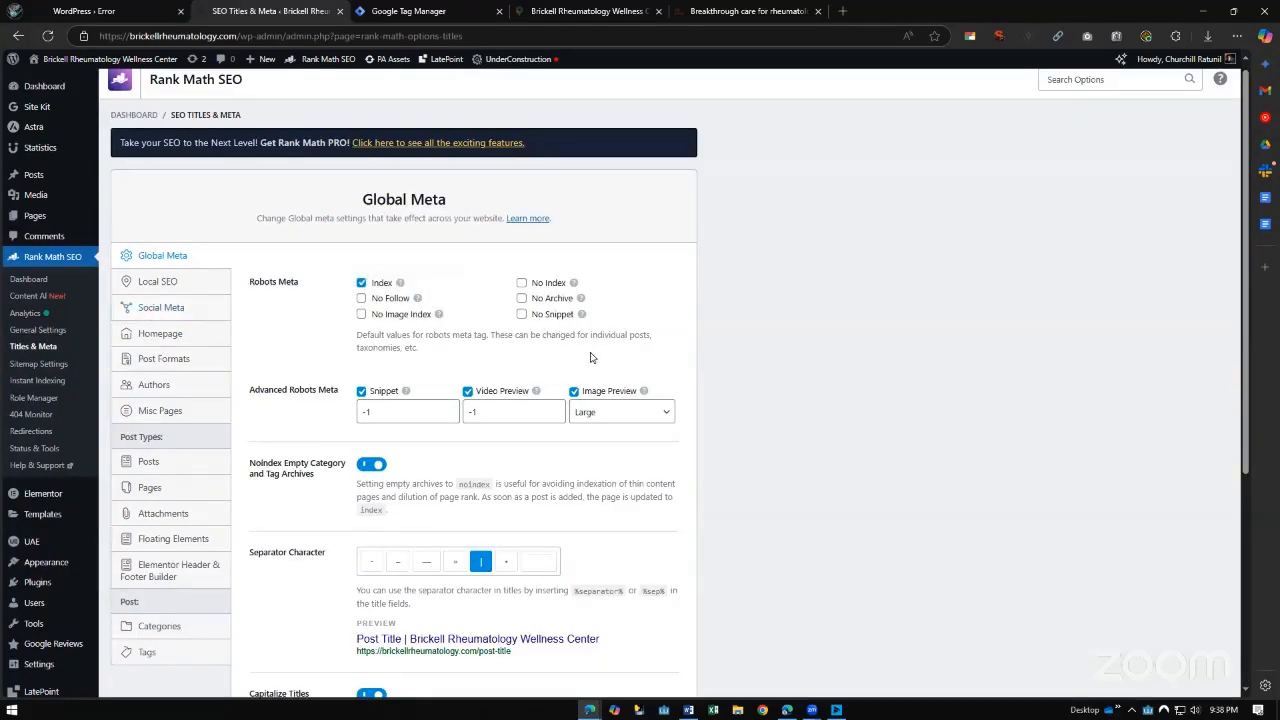
scroll(465, 389, "down", 4)
left_click(664, 620)
Review the Local SEO settings, including the address, business type, opening hours, phone number and About and Contact page fields
left_click(148, 324)
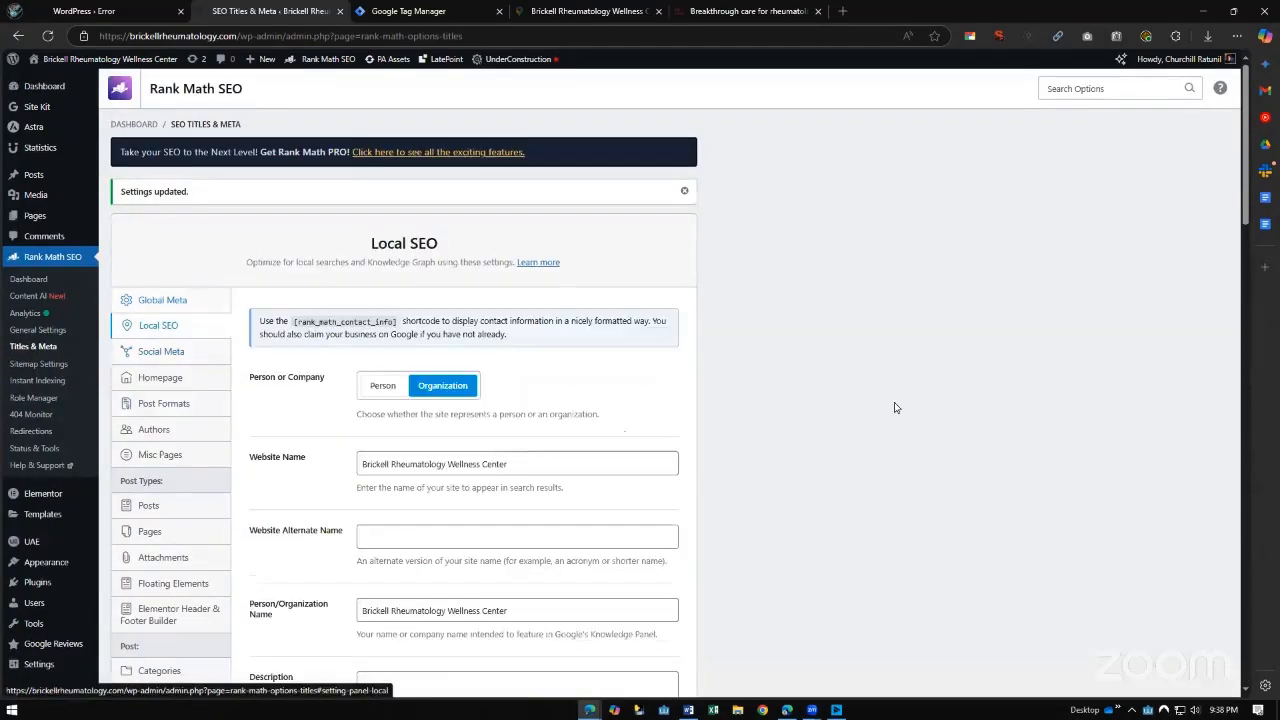
scroll(545, 489, "down", 1)
scroll(545, 489, "down", 15)
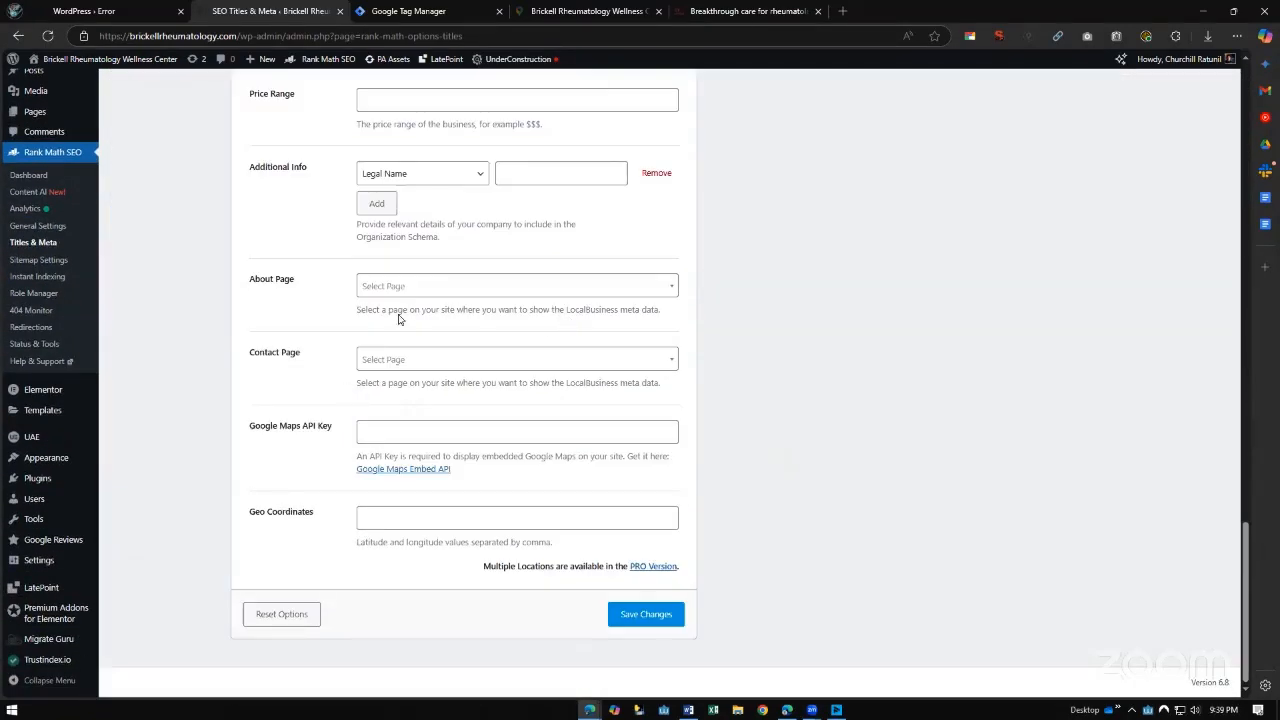
scroll(398, 323, "up", 3)
scroll(398, 323, "up", 2)
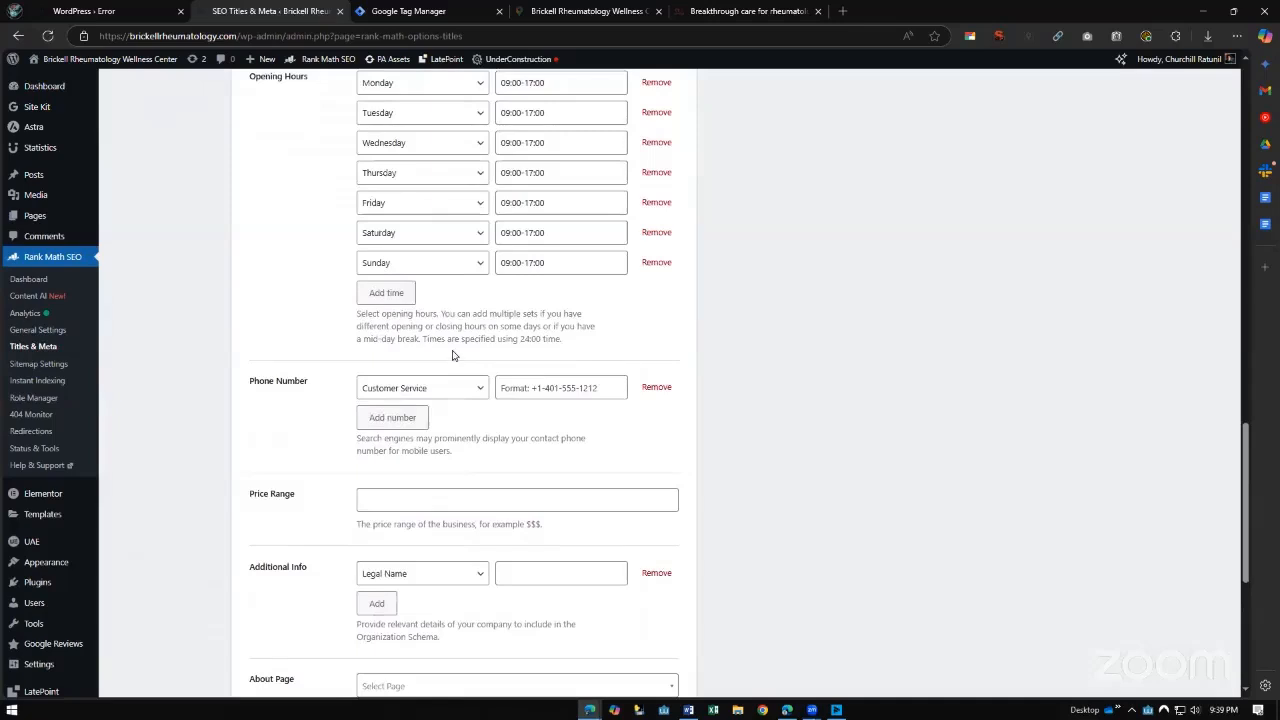
scroll(45, 355, "up", 5)
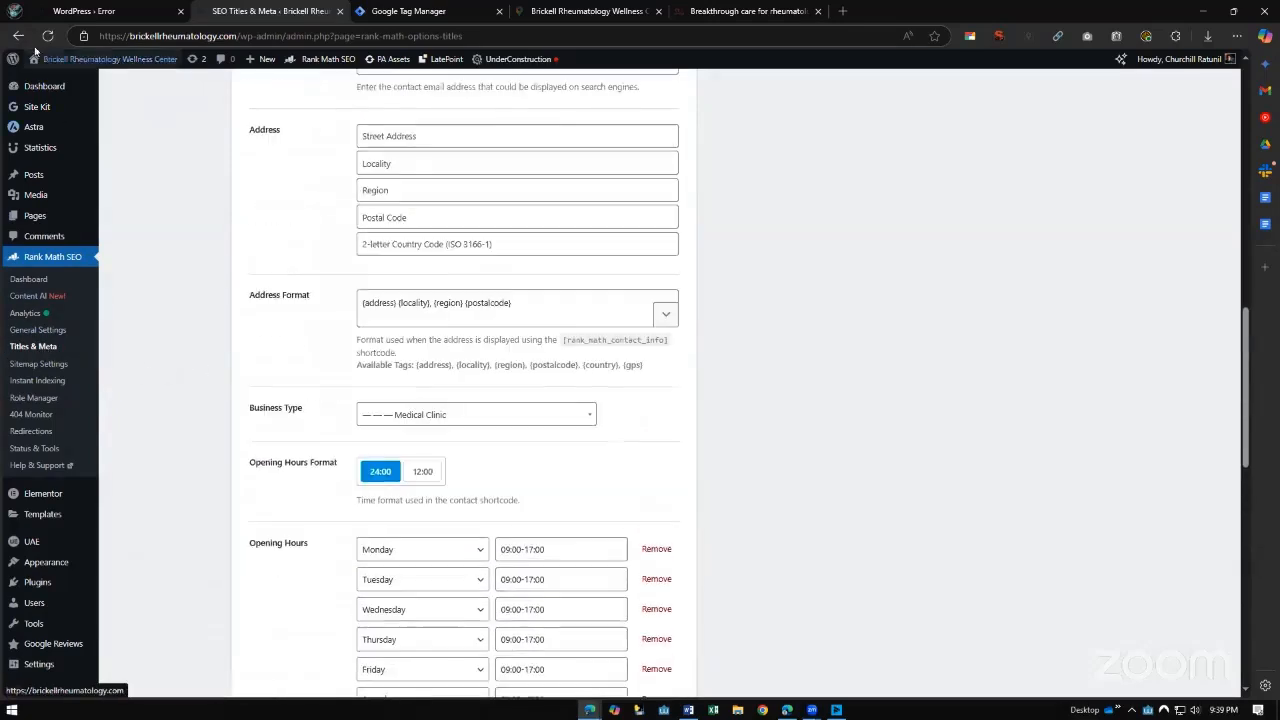
Visit the site's home page, open it for editing in Elementor, and show its SEO settings in a widened panel
left_click(72, 59)
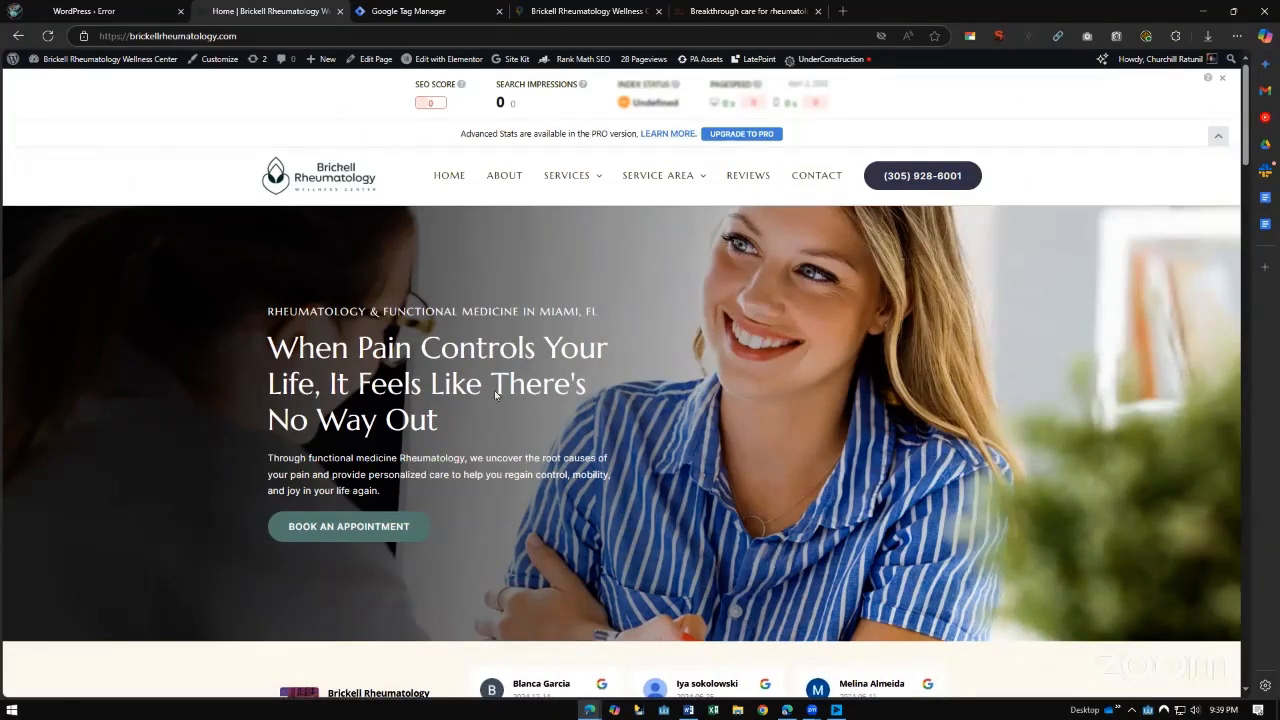
scroll(562, 484, "down", 3)
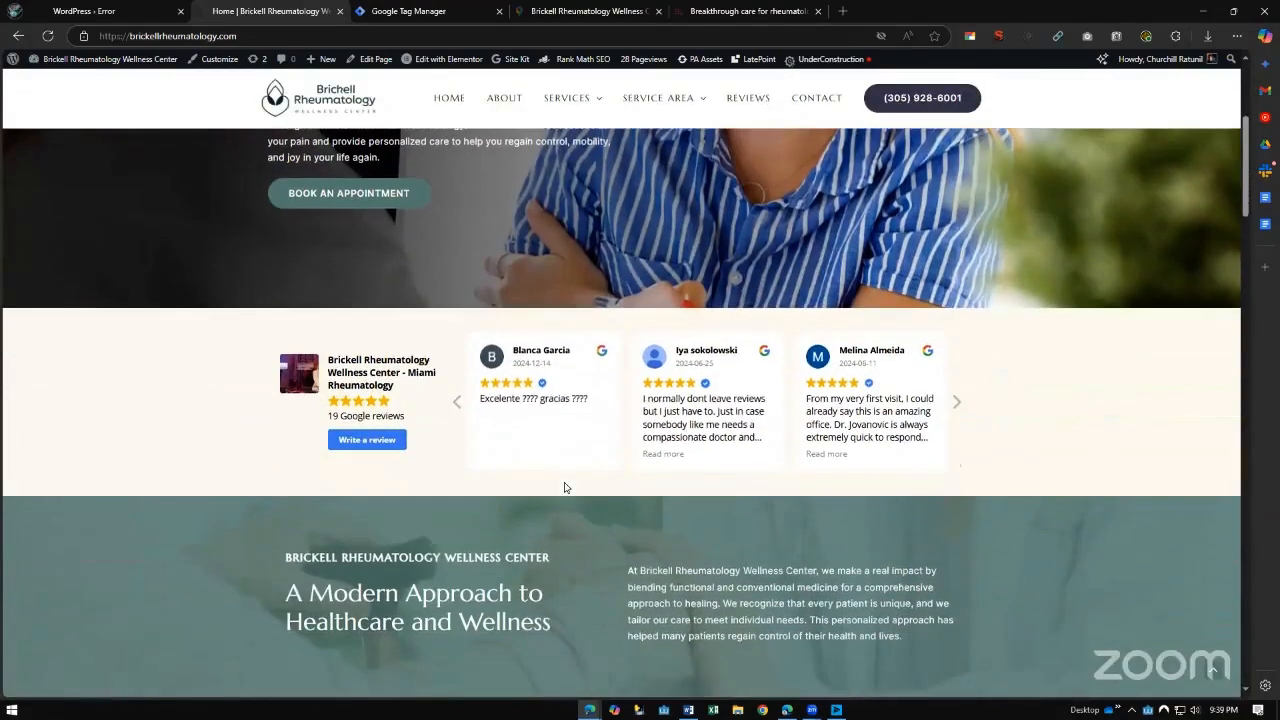
scroll(564, 487, "up", 3)
left_click(452, 60)
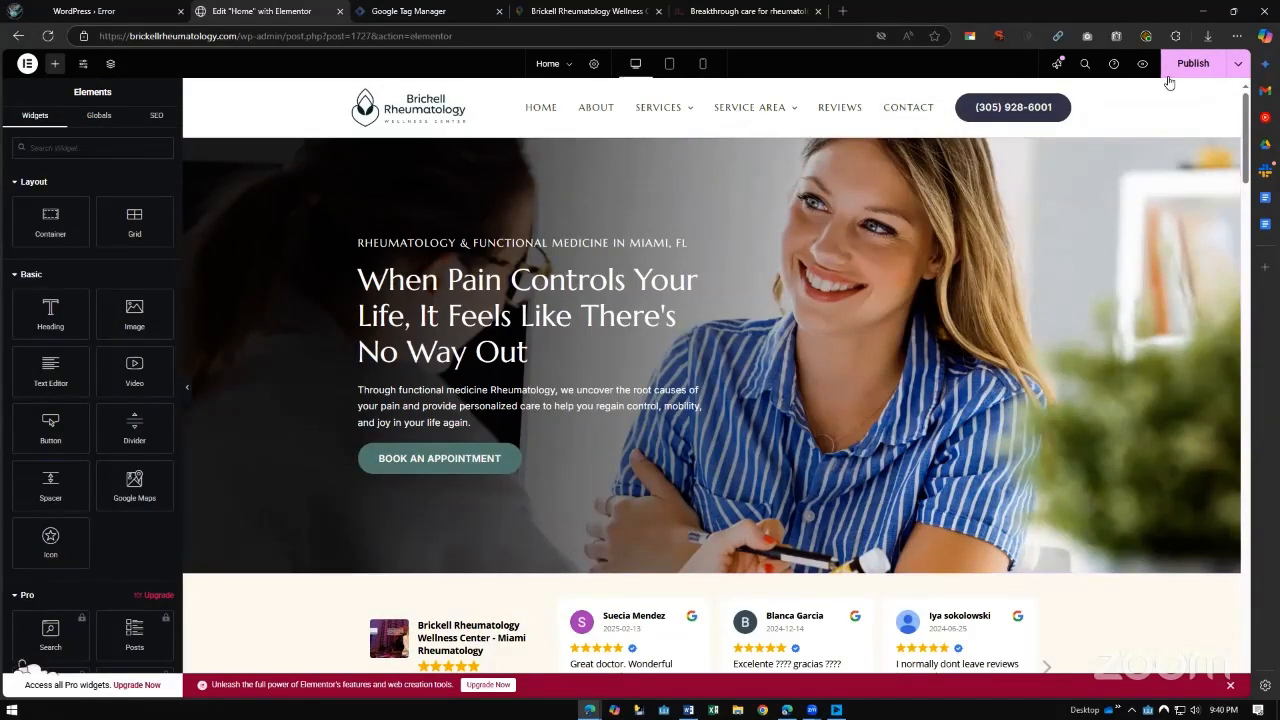
left_click(152, 120)
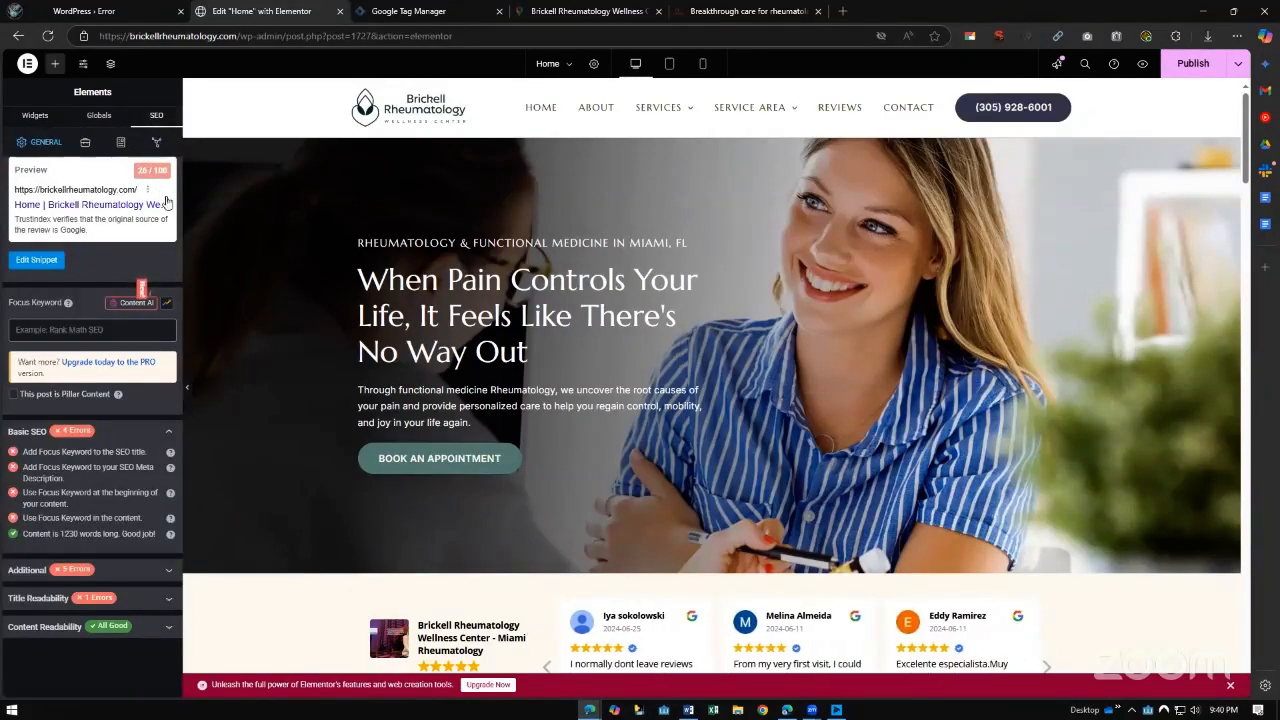
left_click_drag(183, 130, 245, 131)
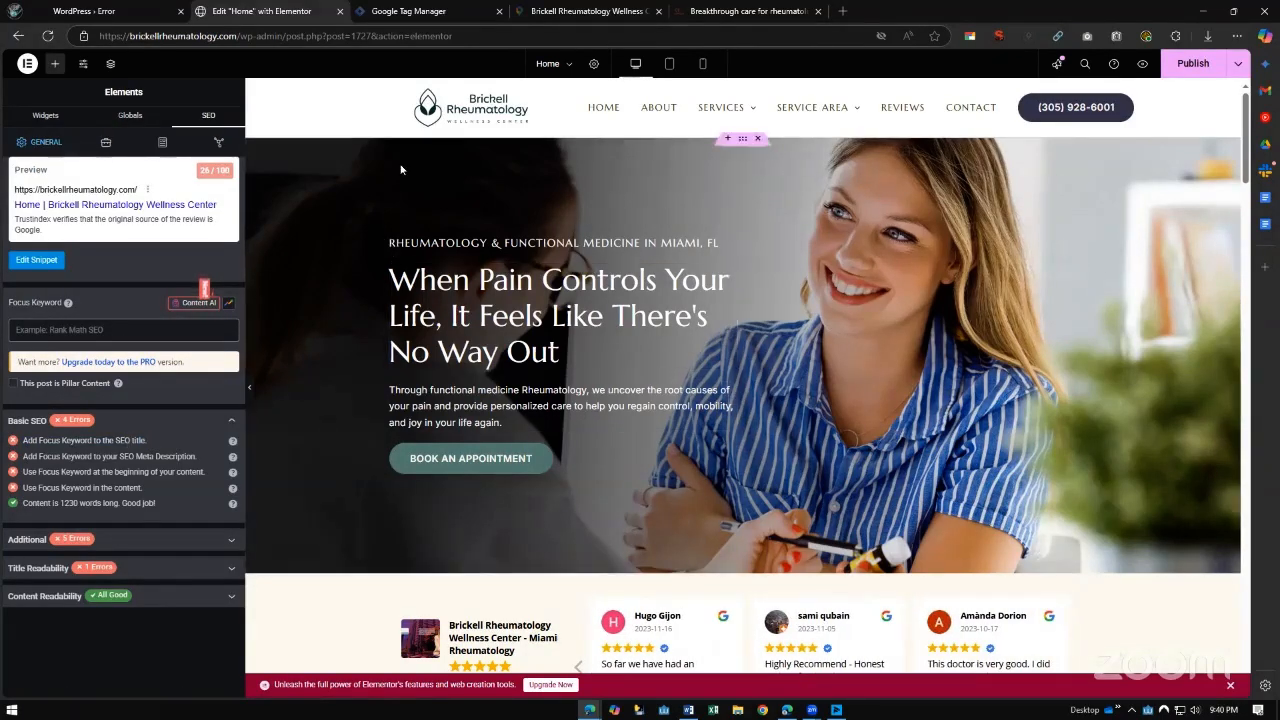
Copy "Rheumatology & Functional Medicine" from the hero's H1 heading and use it as the home page's SEO snippet title
left_click(643, 244)
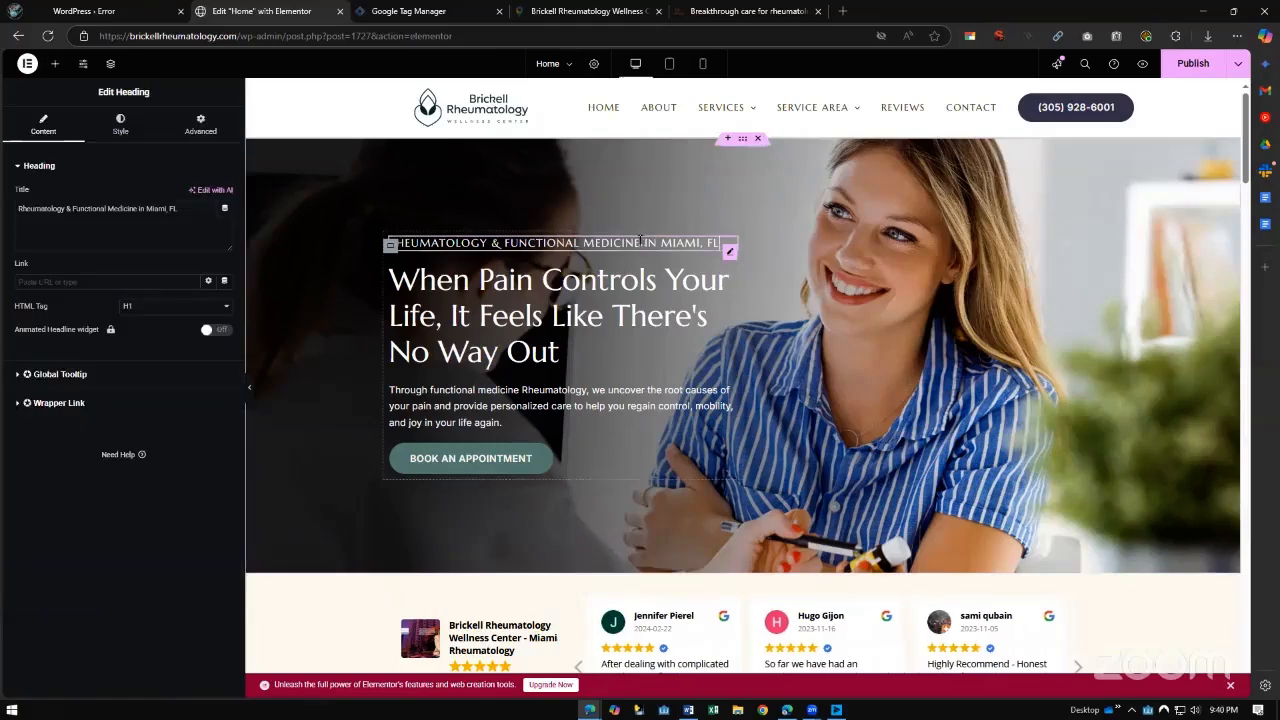
left_click_drag(40, 208, 137, 209)
key("ctrl+c")
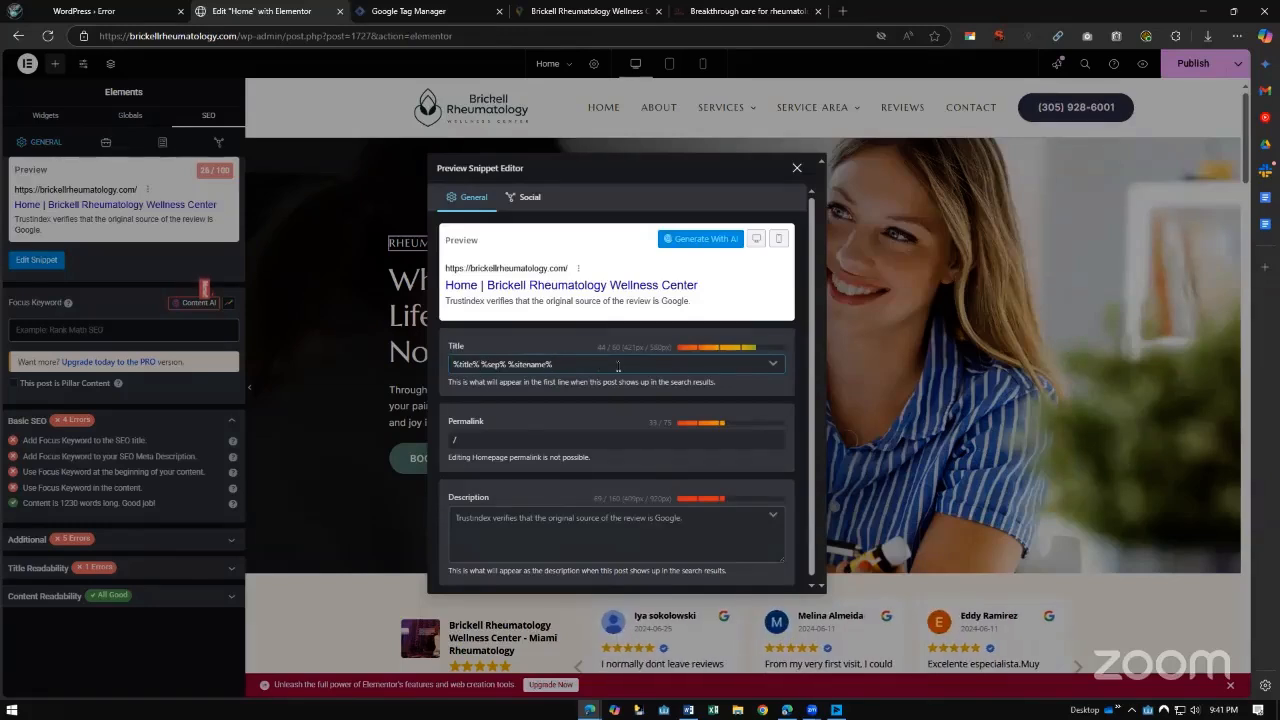
key("ctrl+a")
key("ctrl+v")
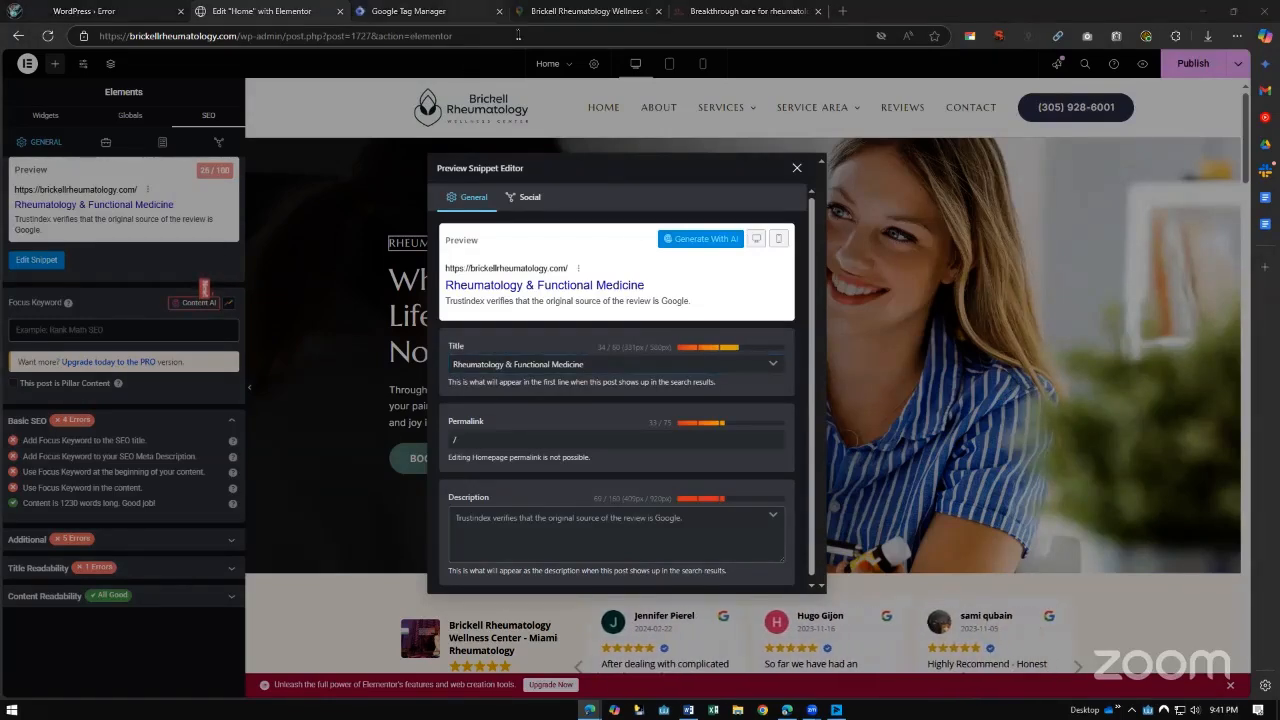
Open brickellrheumatology.com in a new tab and select all of the home page's text through to the footer
key("ctrl+t")
type("brickellrheumatology.com")
key("Return")
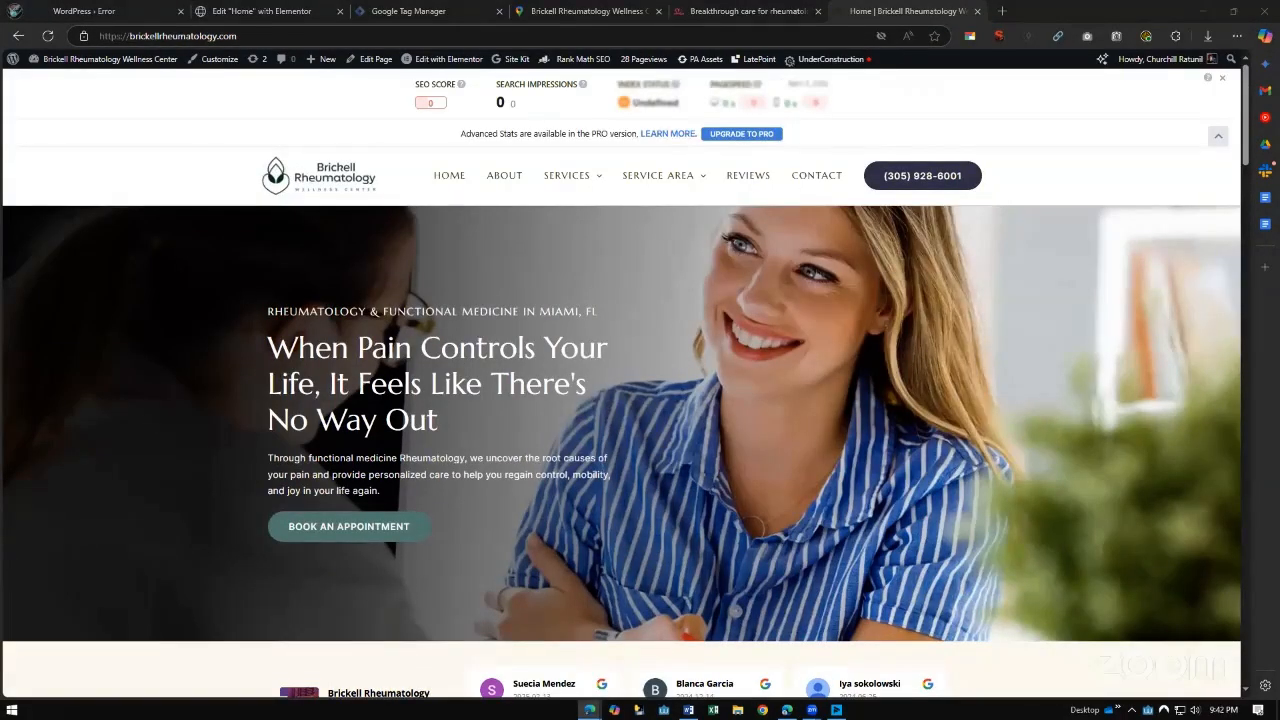
key("ctrl+shift+End")
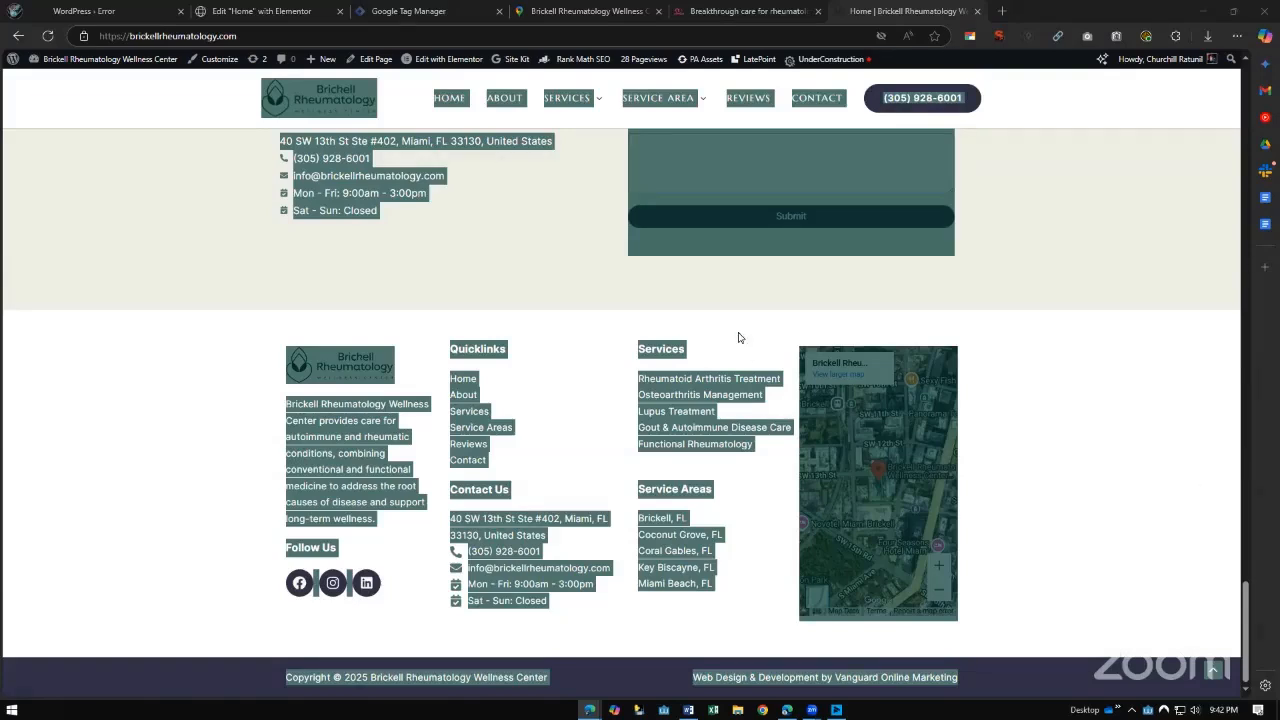
scroll(739, 339, "up", 3)
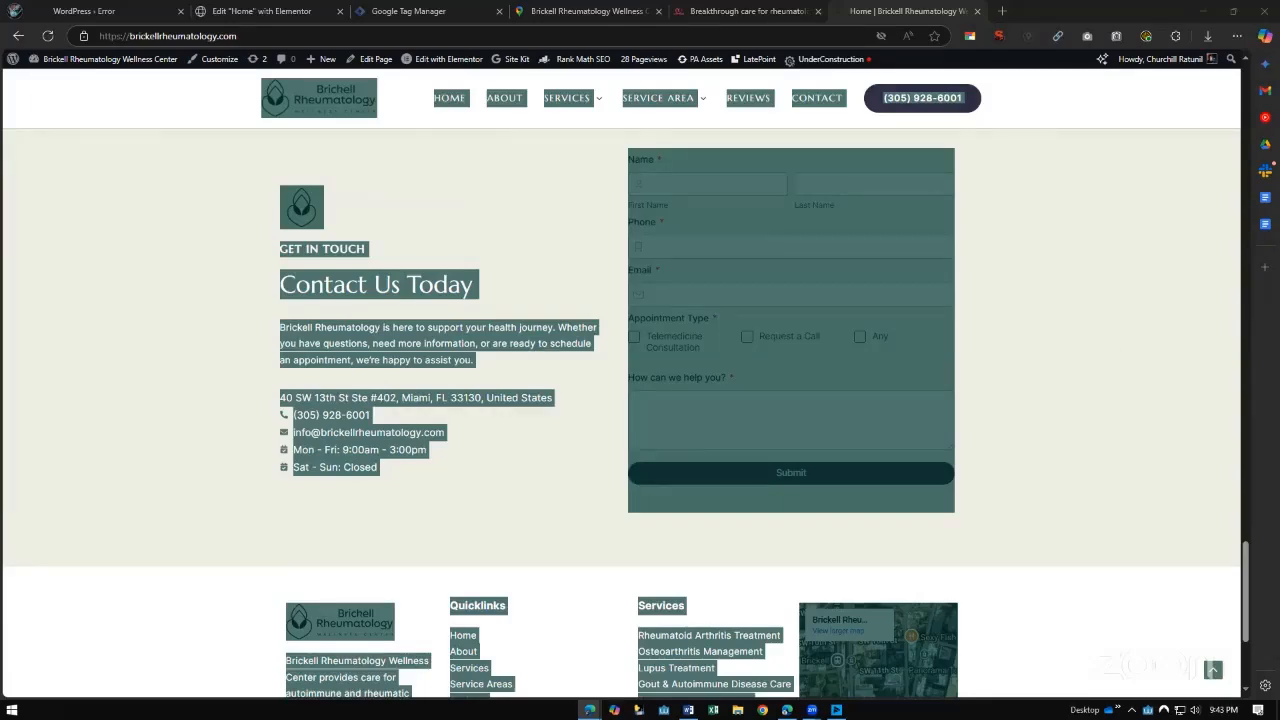
Close the home page's snippet editor in Elementor, examine Rank Math's Content AI offer, and open its product information page
left_click(262, 12)
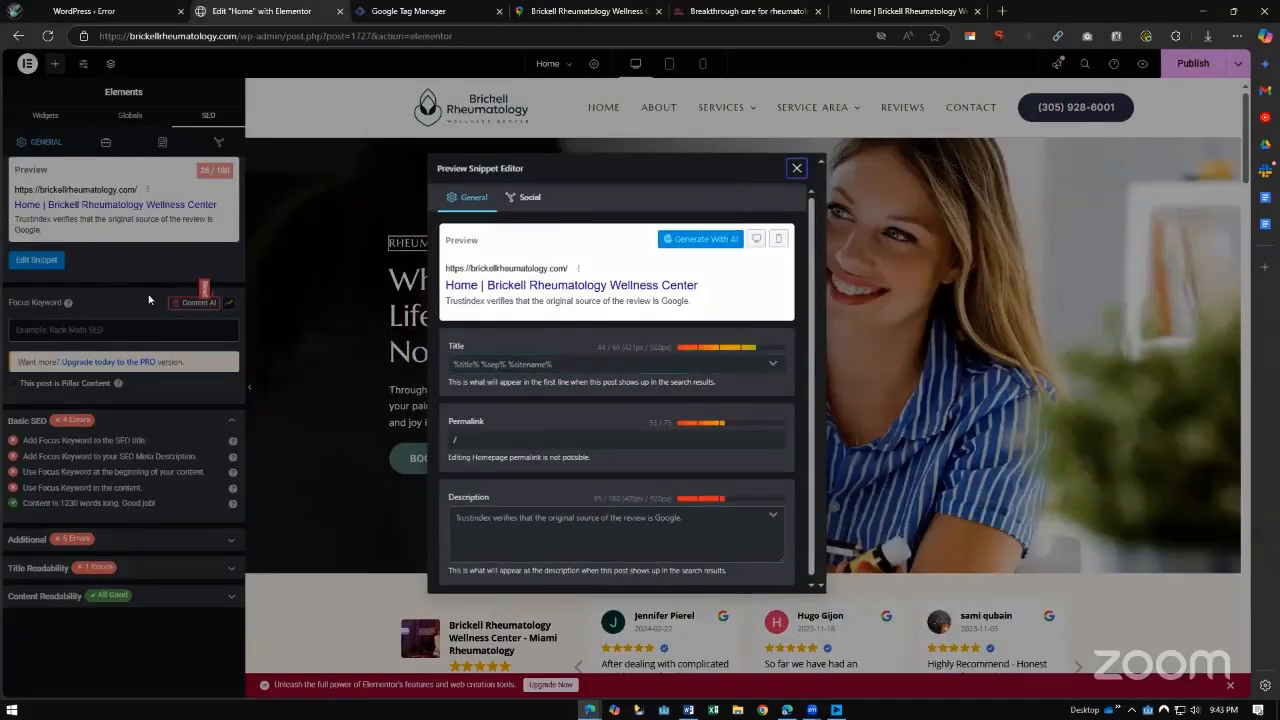
left_click(796, 168)
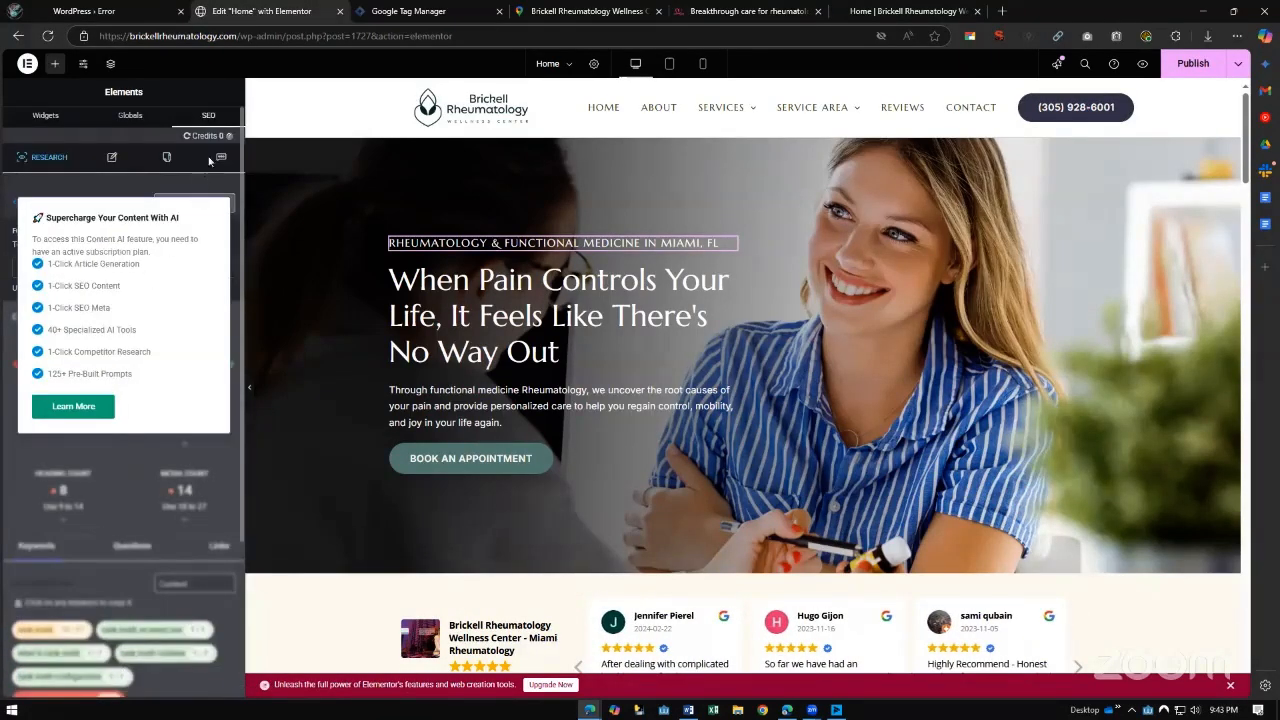
scroll(155, 561, "down", 3)
scroll(174, 477, "up", 3)
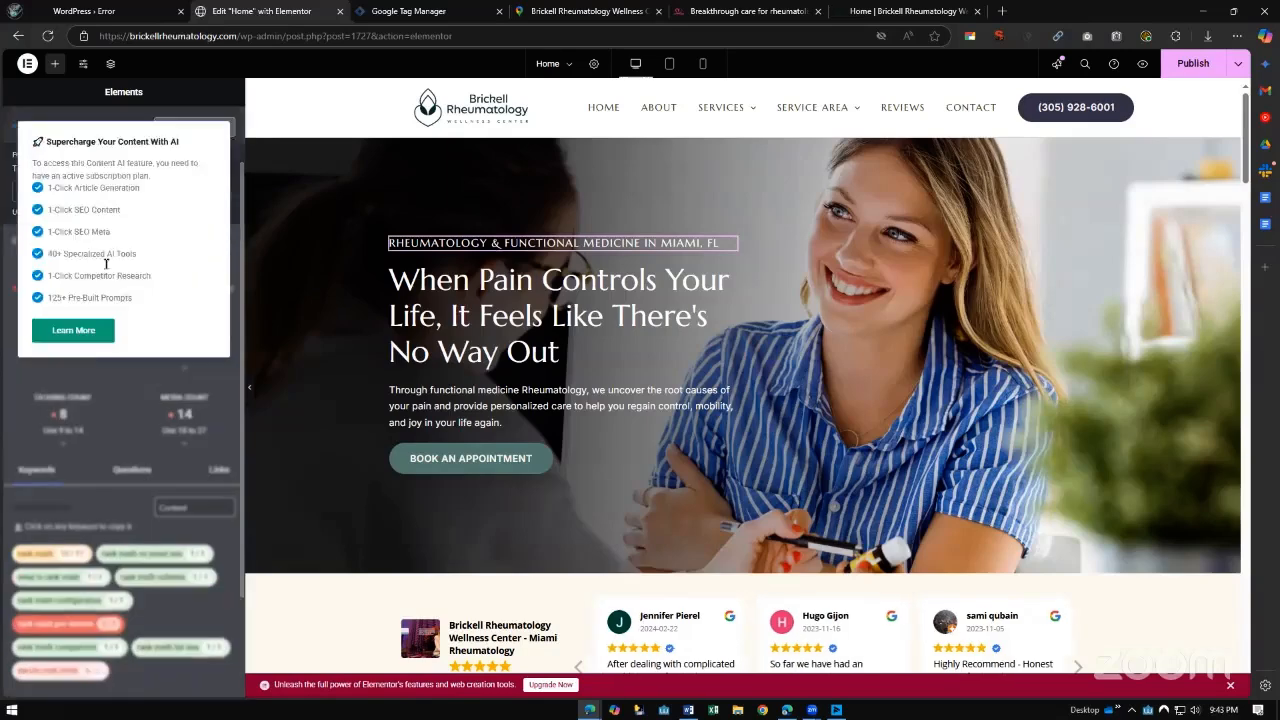
scroll(95, 585, "down", 3)
scroll(114, 447, "up", 3)
left_click(187, 136)
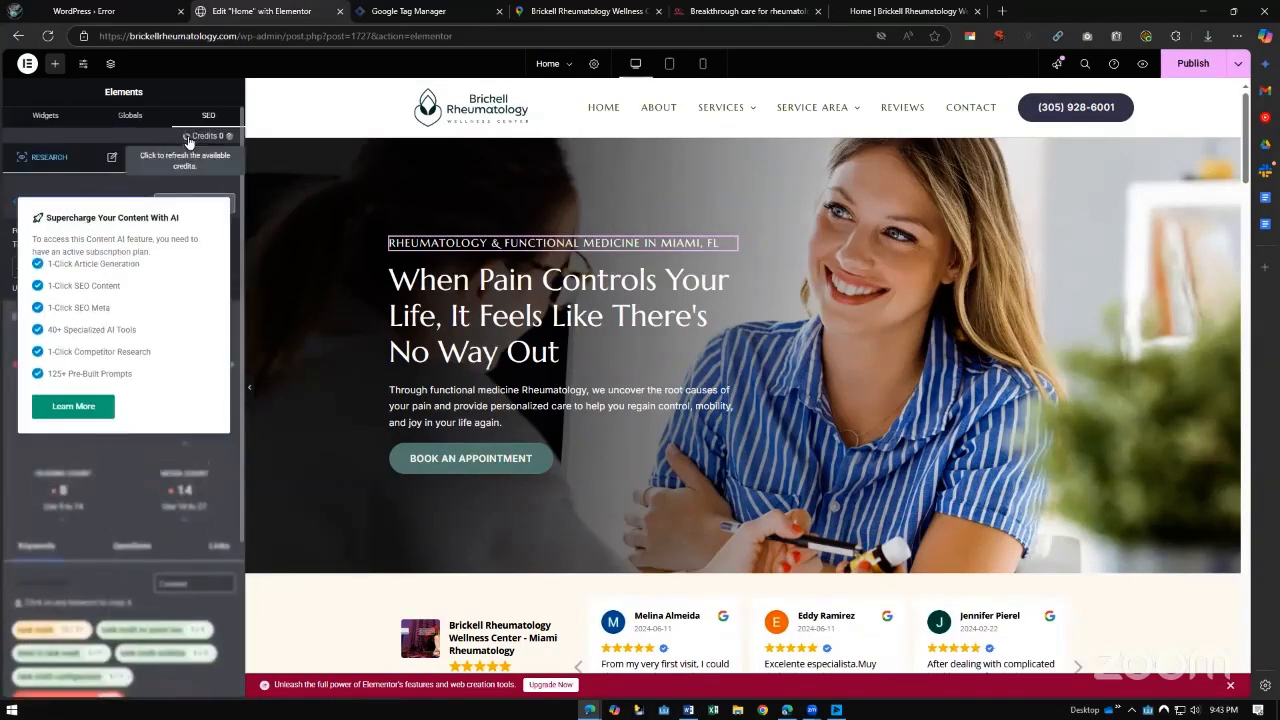
left_click(73, 406)
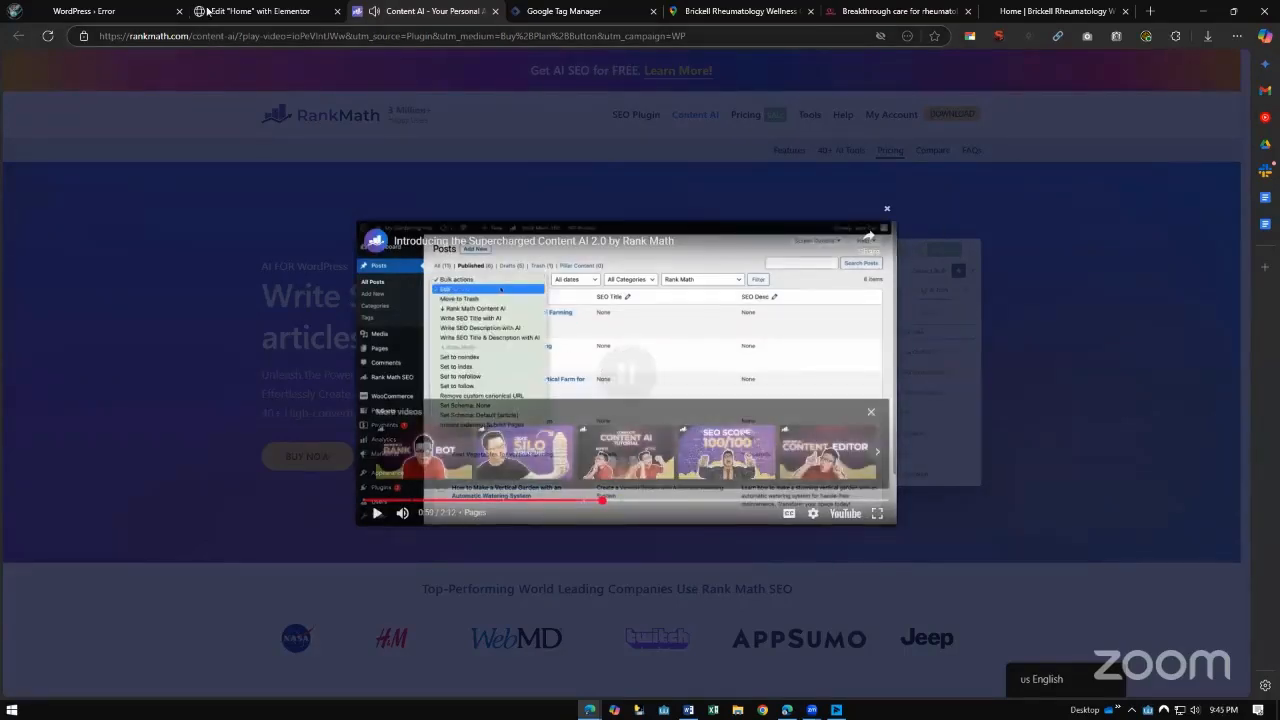
Return to the home page's general SEO settings in Elementor and open its snippet for editing
left_click(260, 11)
left_click(120, 119)
left_click(207, 117)
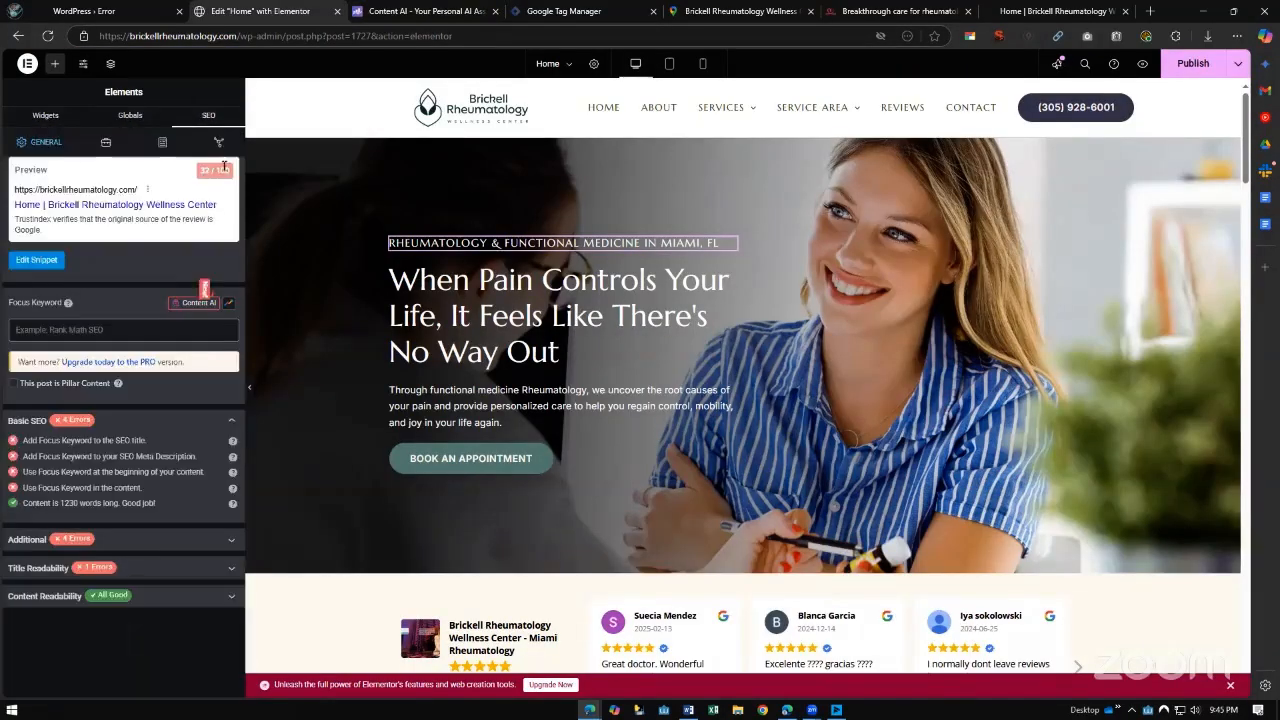
left_click(40, 261)
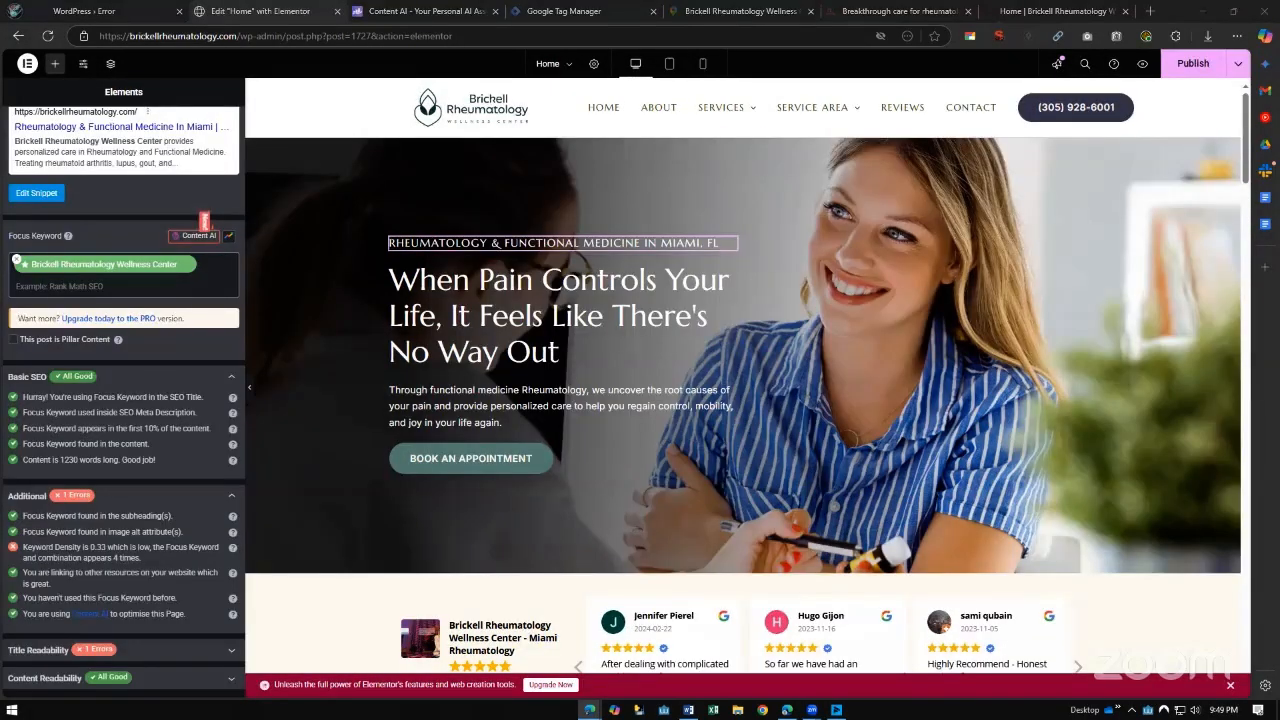
Add the focus keyword "Brickell Rheumatology" and remove "Brickell Rheumatology Wellness Center" so the shorter keyword is primary
left_click(78, 286)
type("Brickell Rheumatology")
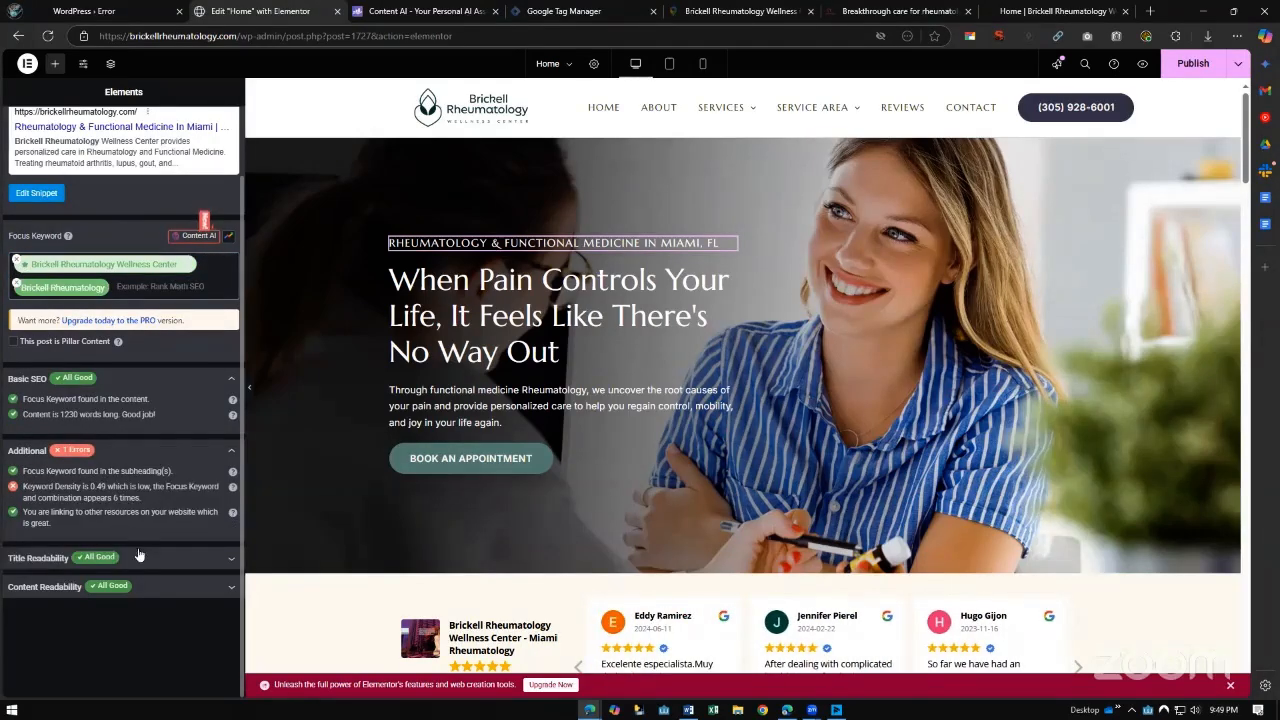
scroll(105, 326, "up", 2)
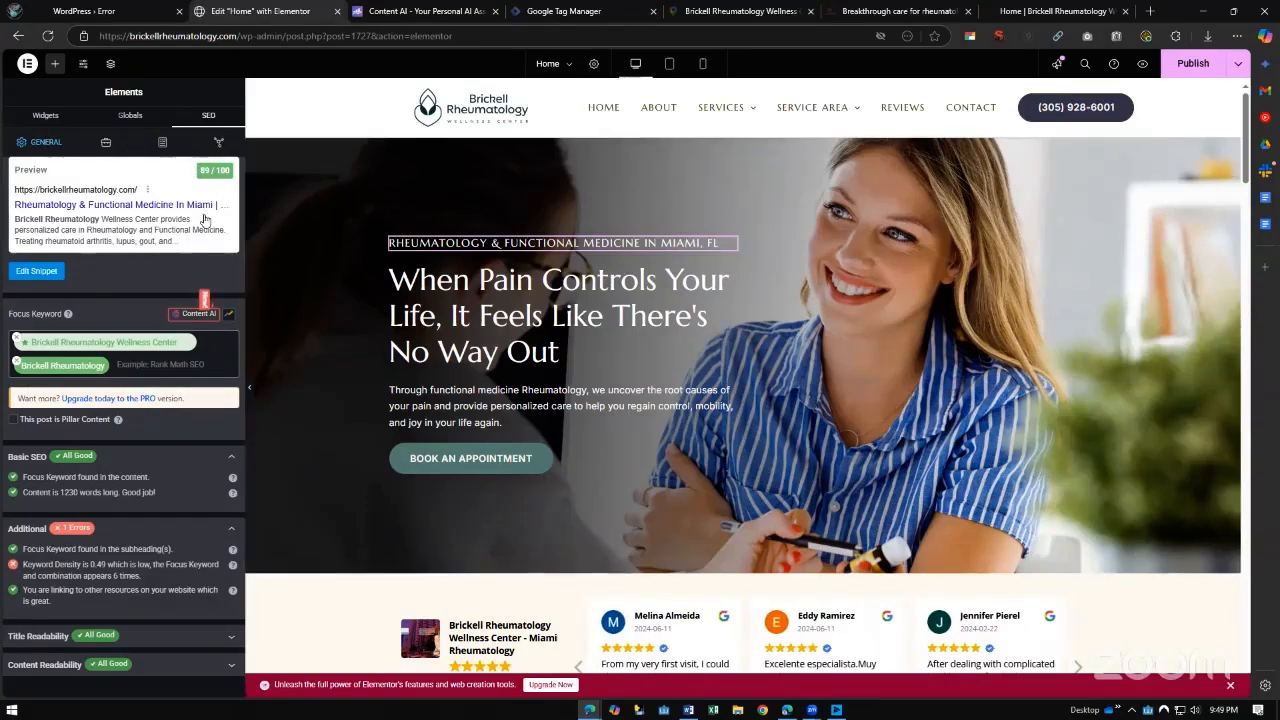
left_click_drag(86, 341, 180, 314)
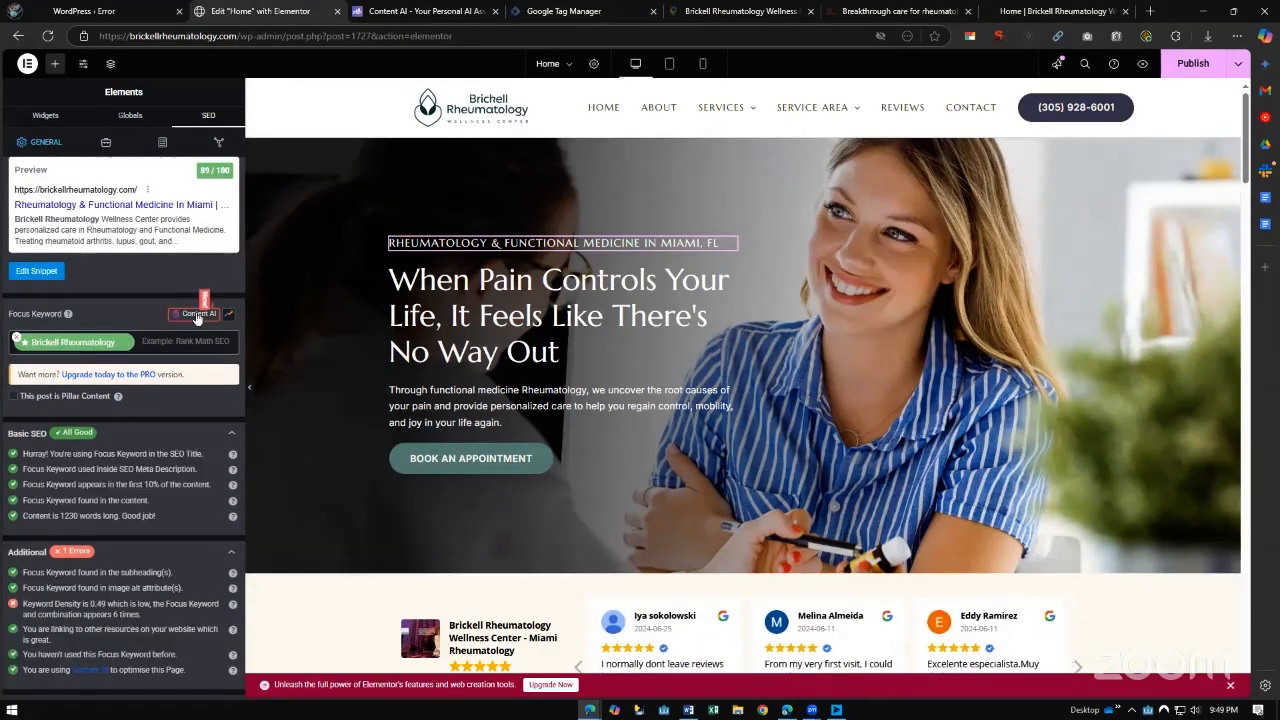
scroll(162, 668, "down", 1)
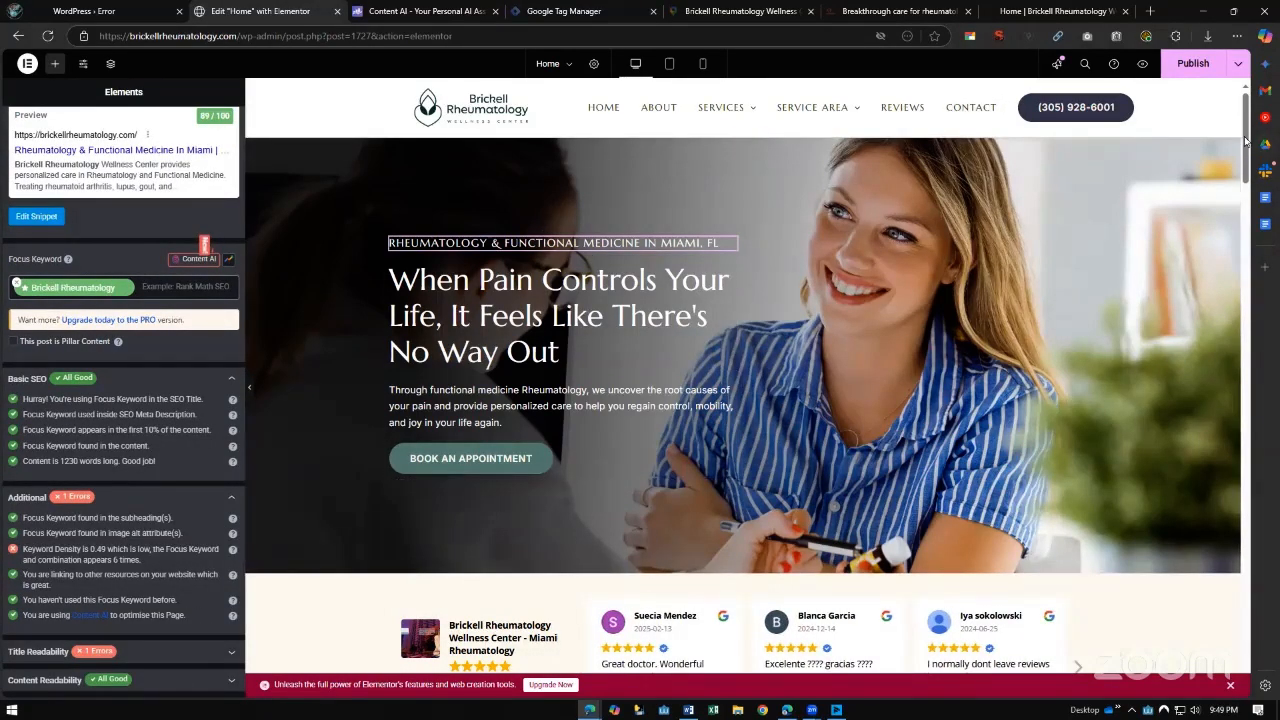
Publish the home page's SEO changes and view the live page
scroll(1246, 142, "down", 5)
scroll(1246, 142, "up", 5)
left_click(1238, 63)
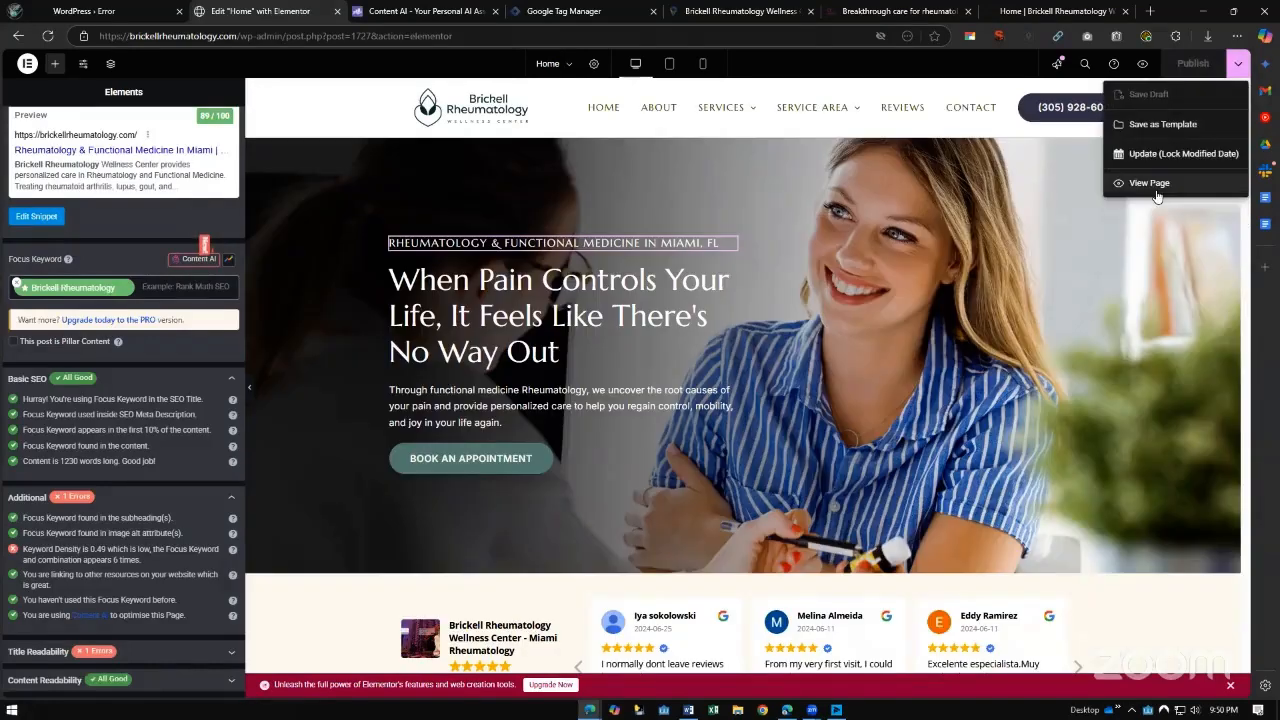
left_click(1150, 183)
Inspect the live home page's heading structure, meta title, description and robots tag with the SEO browser extension
left_click(997, 35)
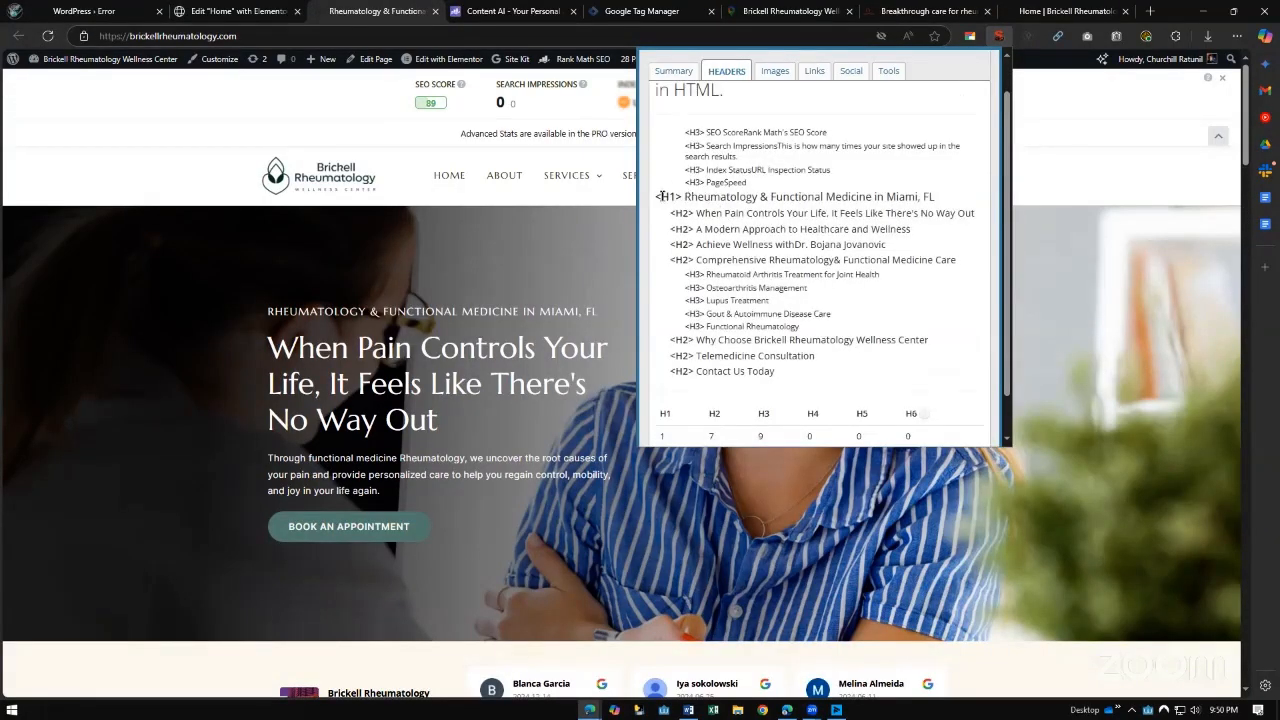
left_click_drag(677, 198, 692, 356)
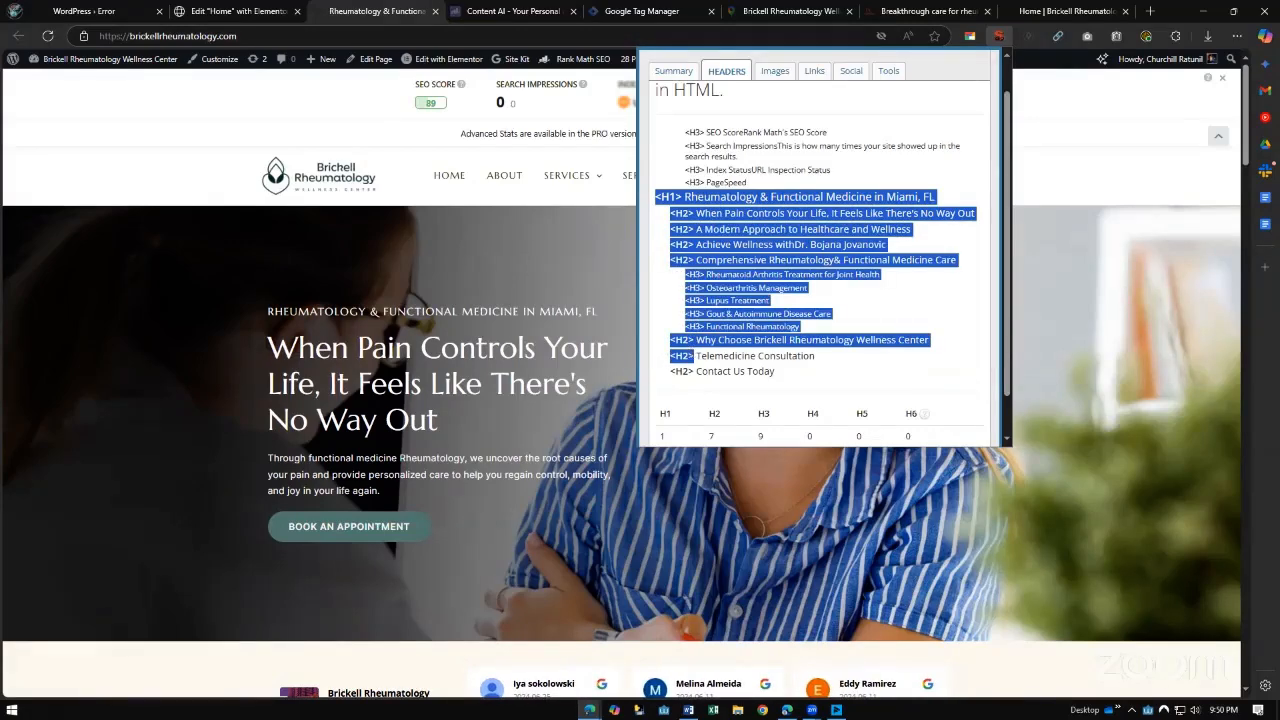
left_click(673, 70)
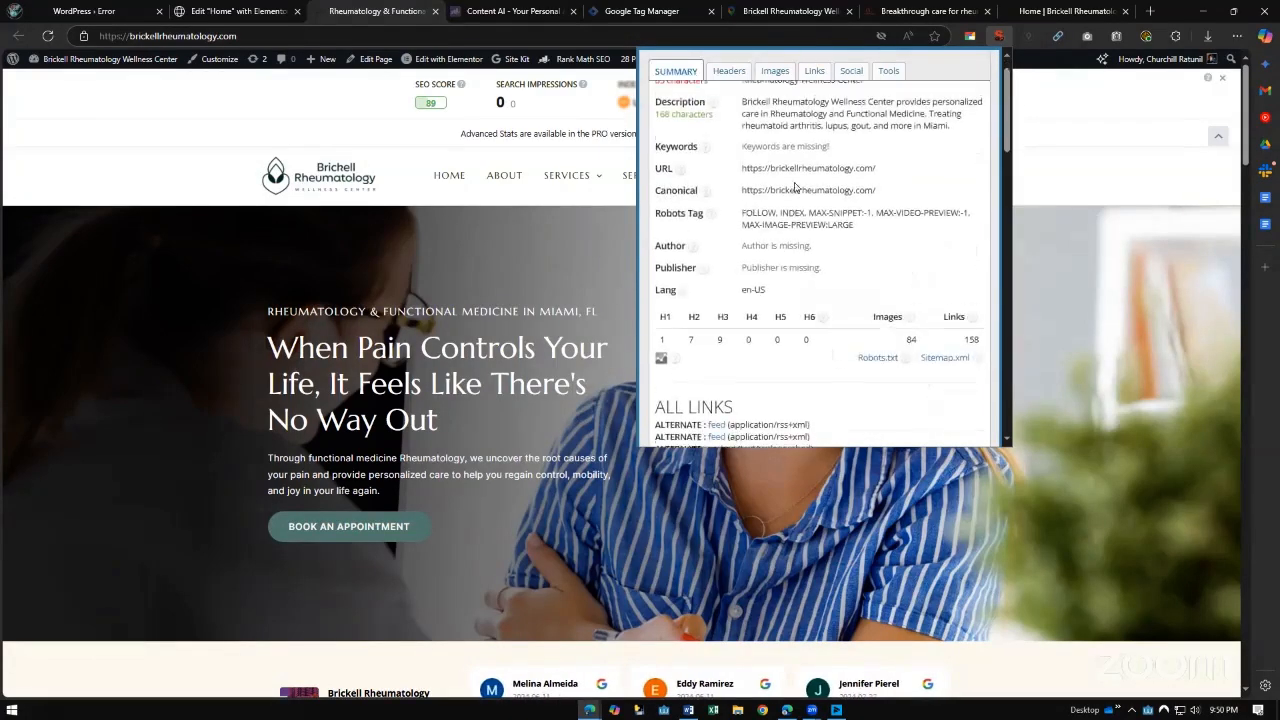
left_click_drag(960, 158, 737, 97)
left_click_drag(855, 256, 755, 243)
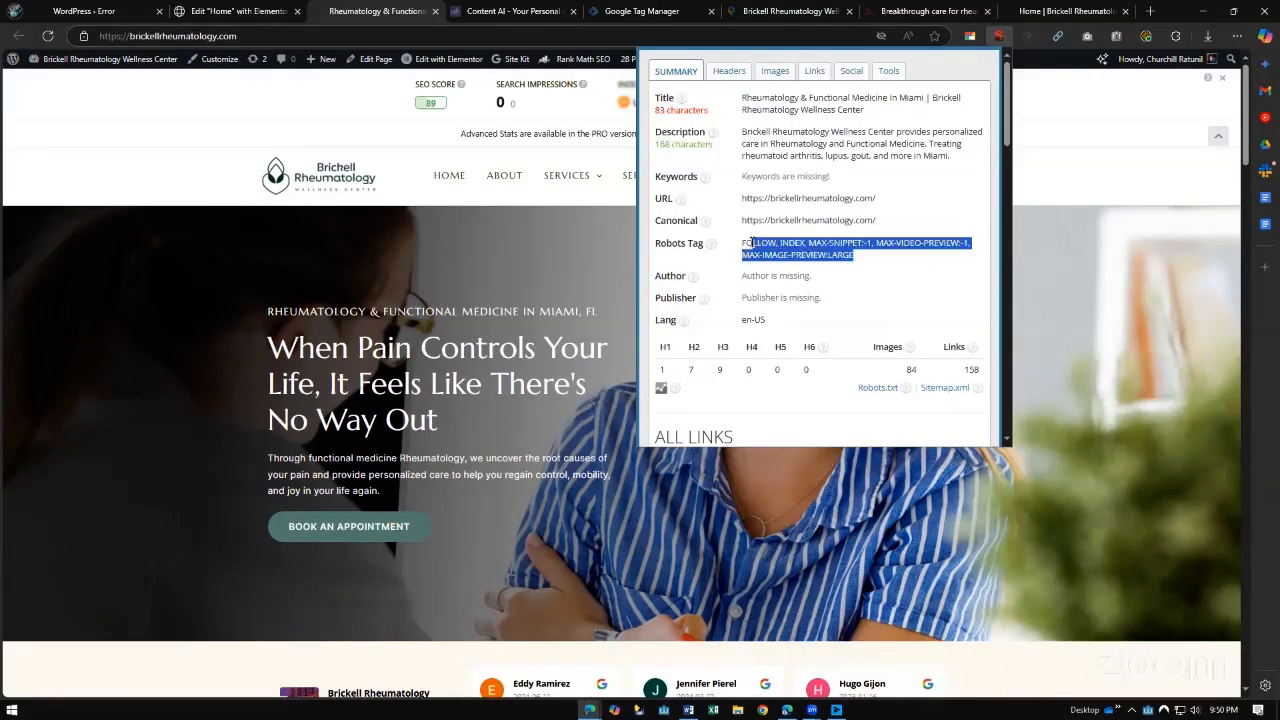
scroll(752, 243, "down", 3)
scroll(733, 318, "up", 3)
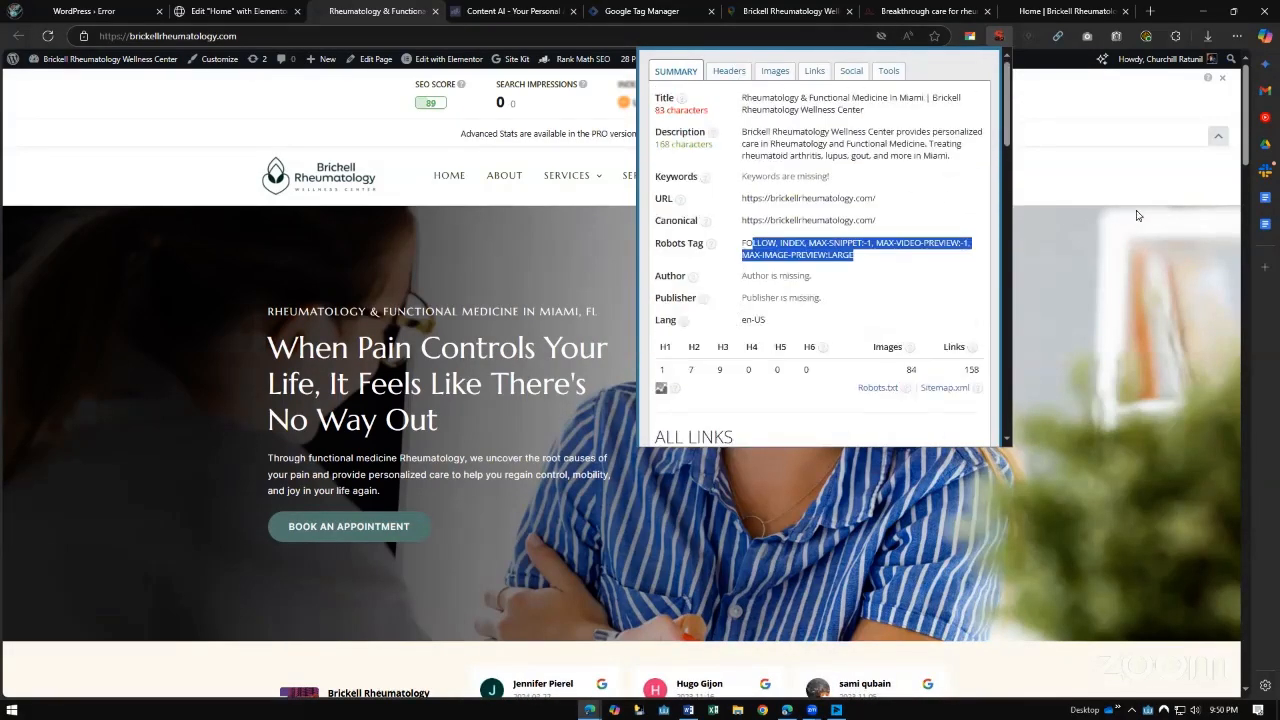
left_click(1137, 215)
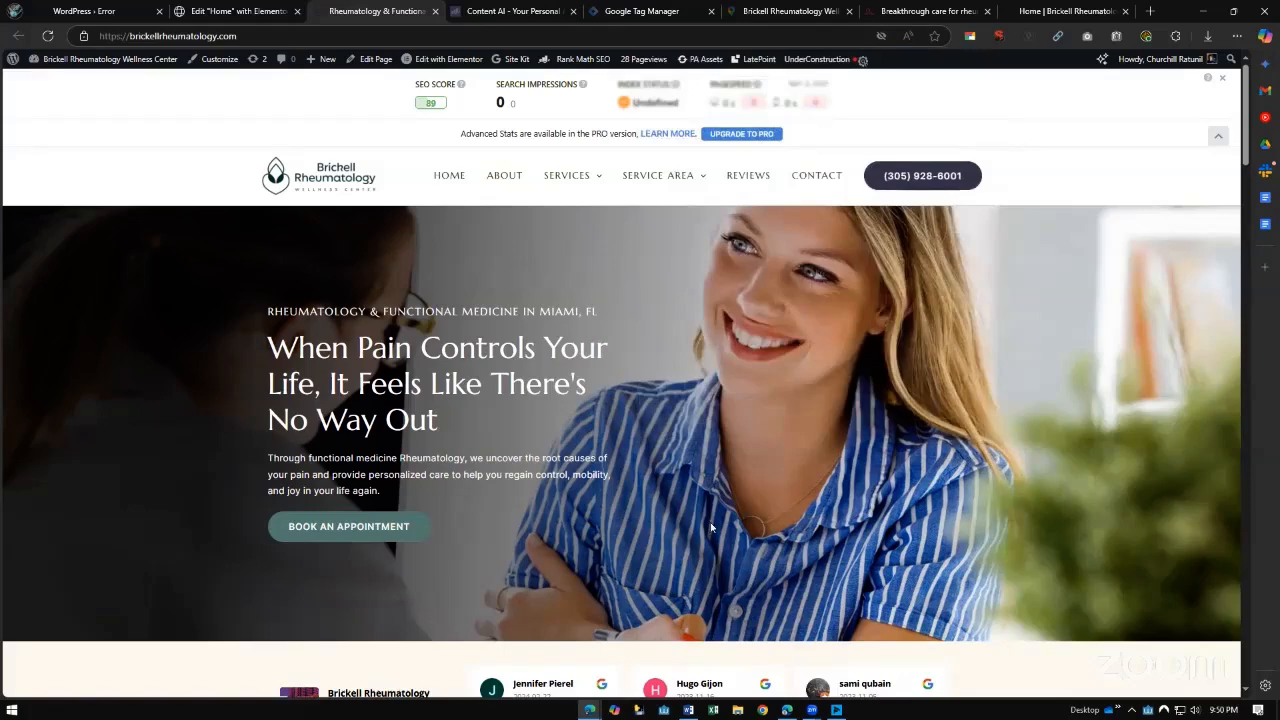
Check the home page's Book an Appointment button and review the Contact page down to its footer
scroll(650, 673, "down", 3)
scroll(600, 566, "up", 2)
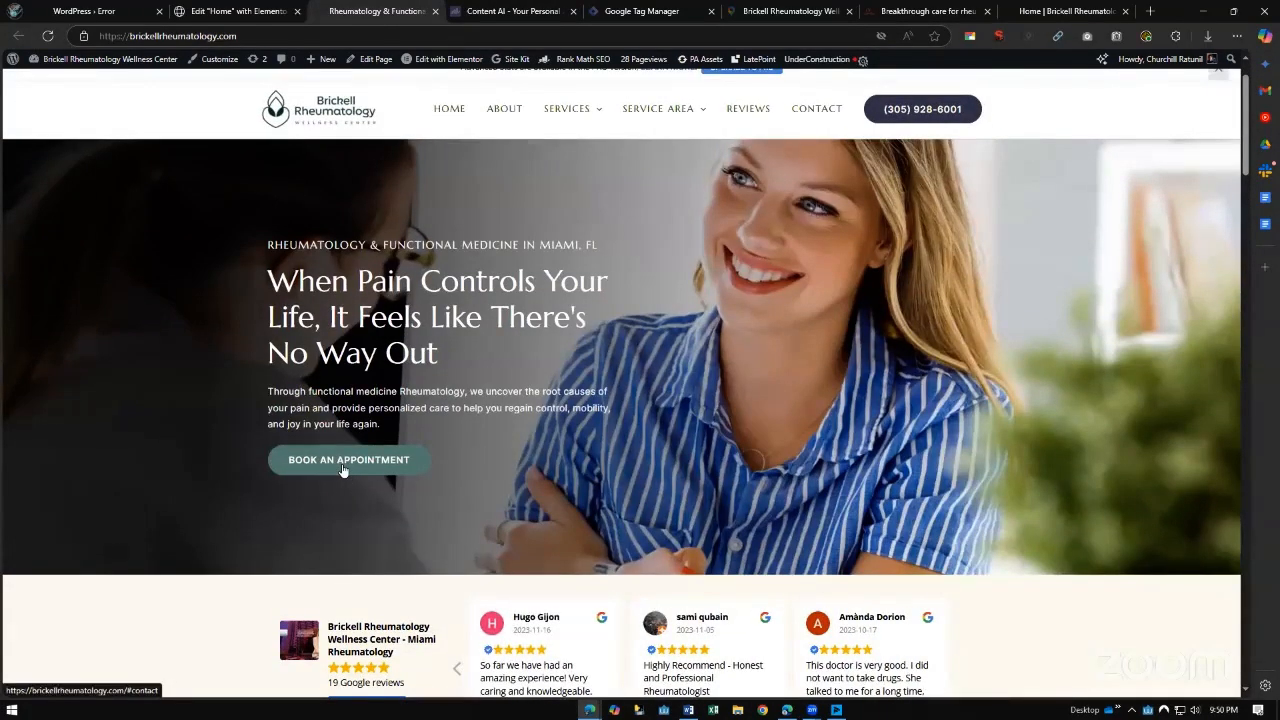
left_click(809, 118)
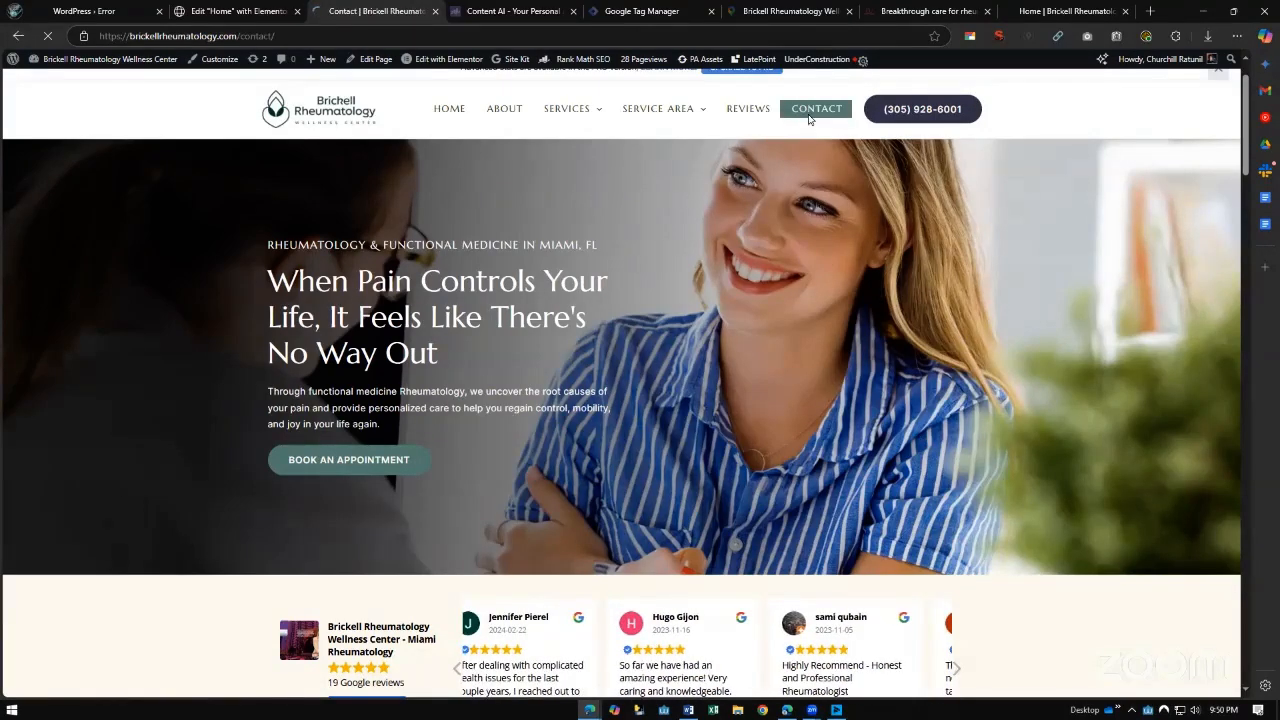
scroll(733, 272, "down", 5)
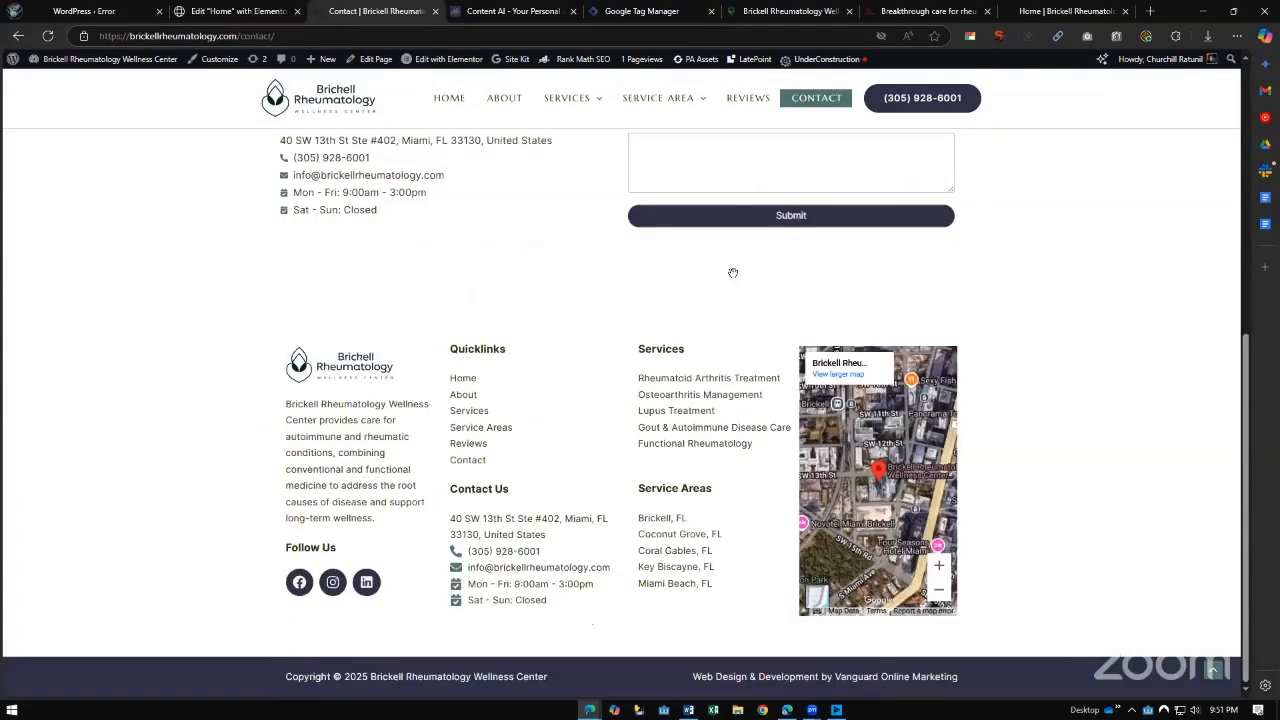
scroll(443, 97, "up", 5)
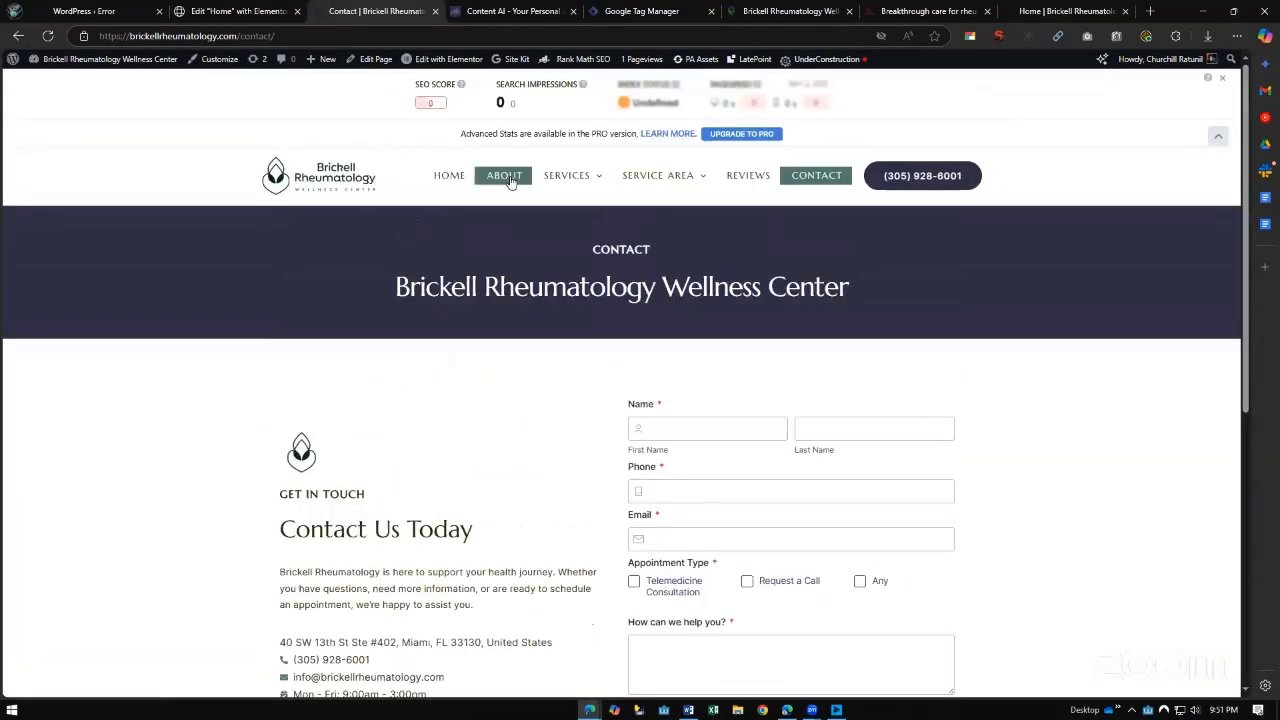
Open the Services page, look through its content, and highlight its dofollow links with the Link Highlighter extension
left_click(566, 176)
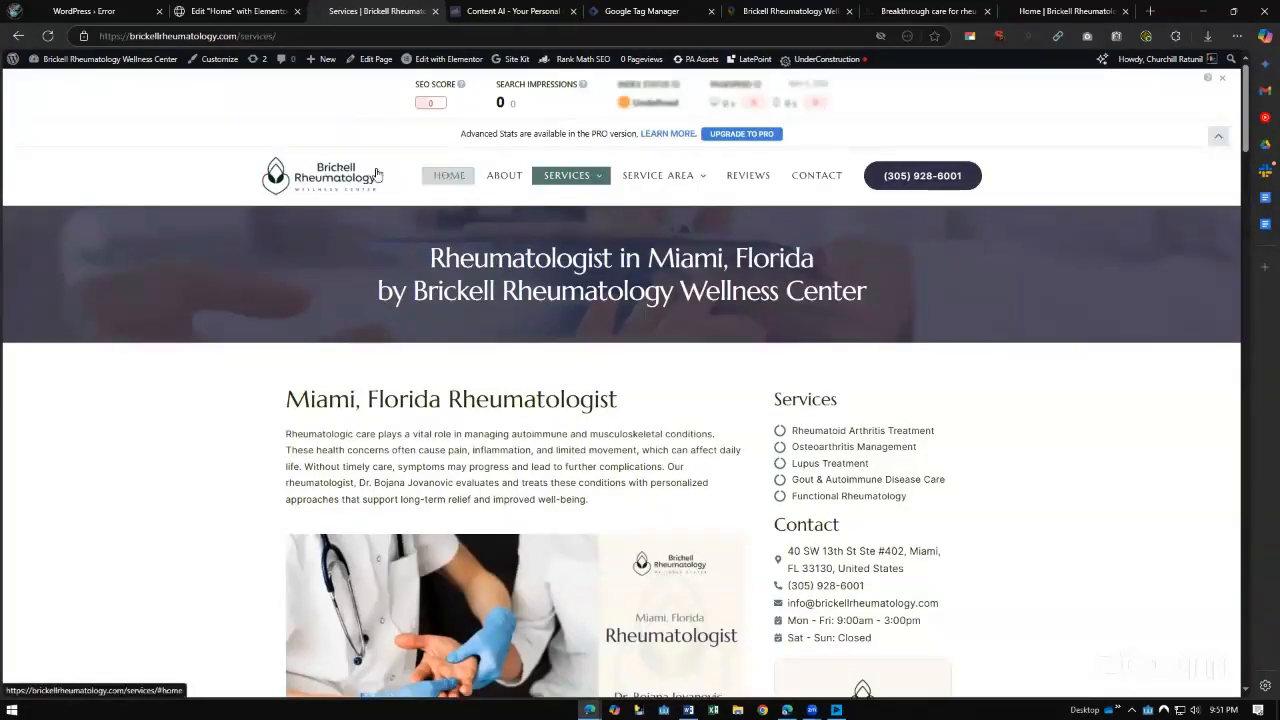
left_click_drag(333, 256, 728, 617)
left_click(736, 643)
scroll(608, 597, "up", 3)
scroll(480, 622, "up", 8)
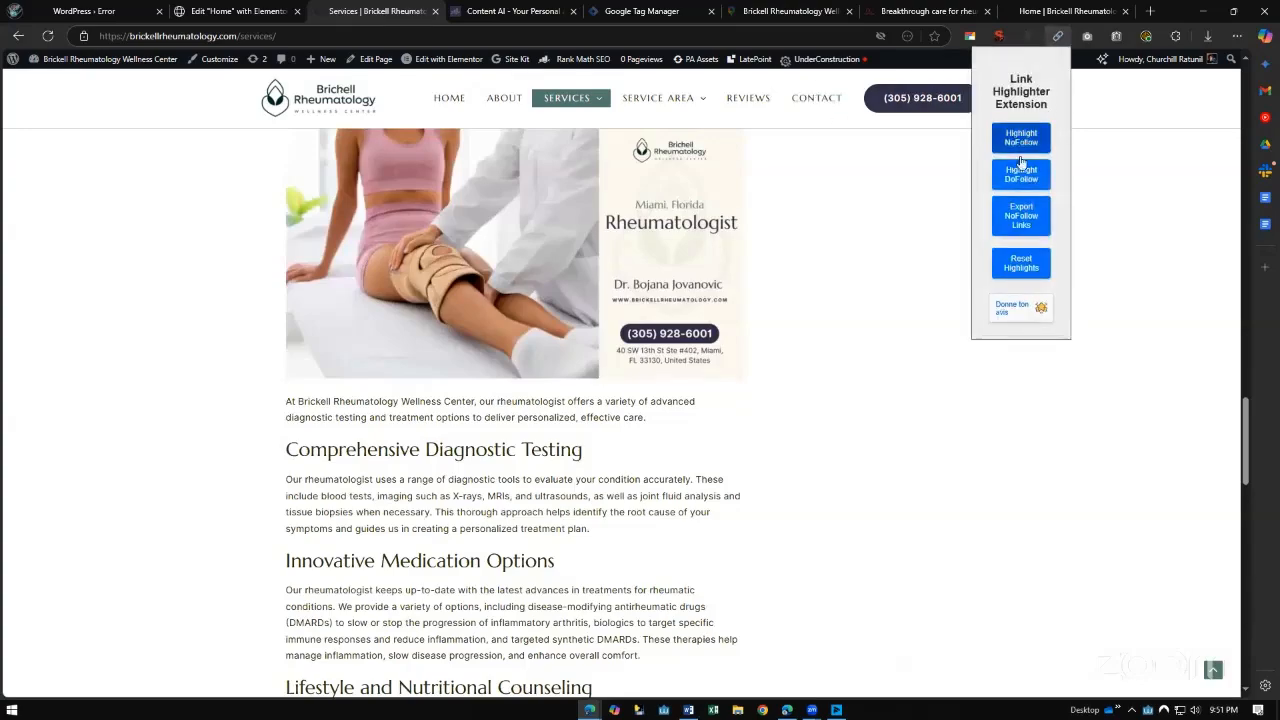
left_click(1021, 174)
scroll(716, 446, "up", 20)
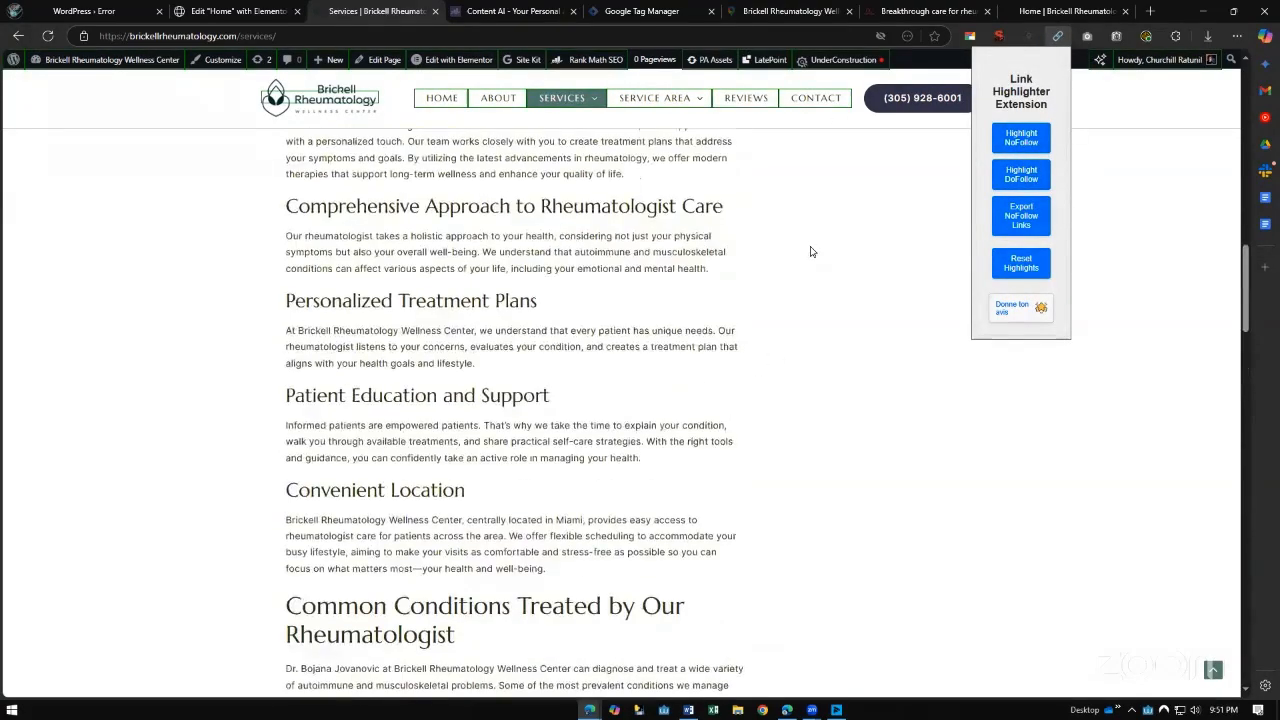
scroll(675, 292, "up", 5)
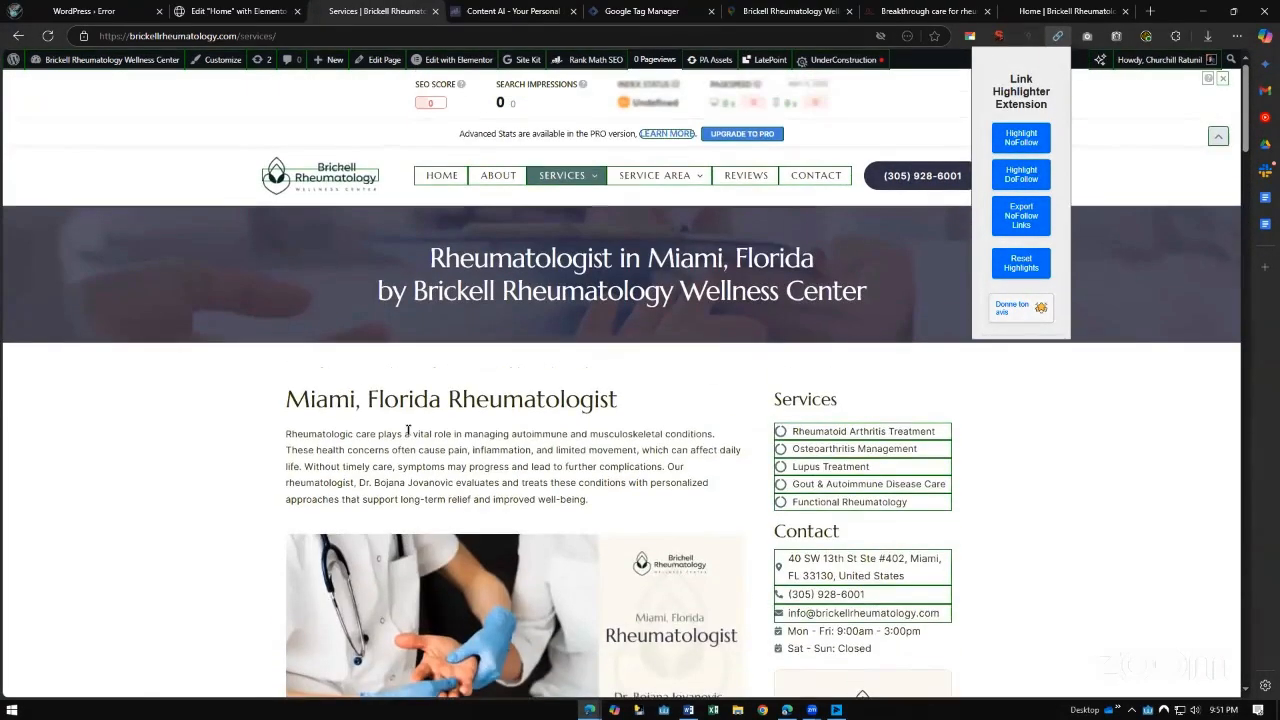
Examine the Services page's introductory paragraphs and the Brickell Rheumatology Wellness Center mention below the first image for links
left_click(486, 480)
left_click_drag(286, 400, 529, 467)
left_click(602, 496)
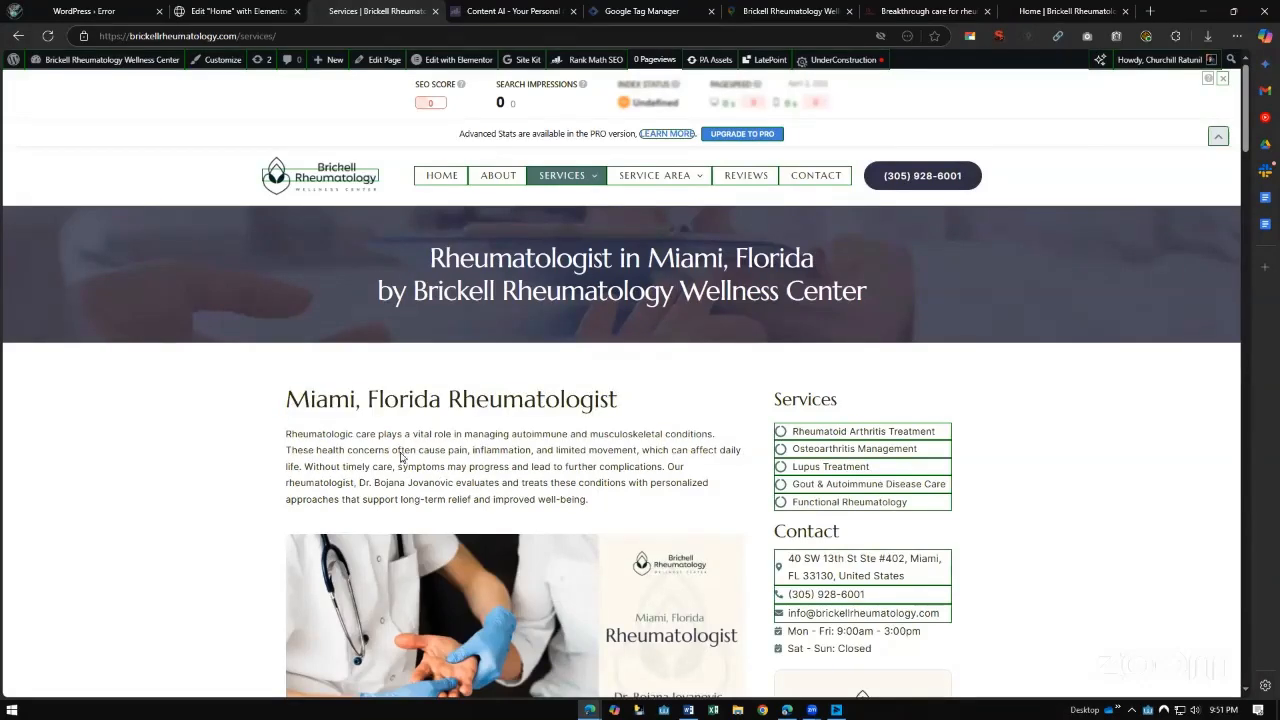
scroll(400, 457, "down", 3)
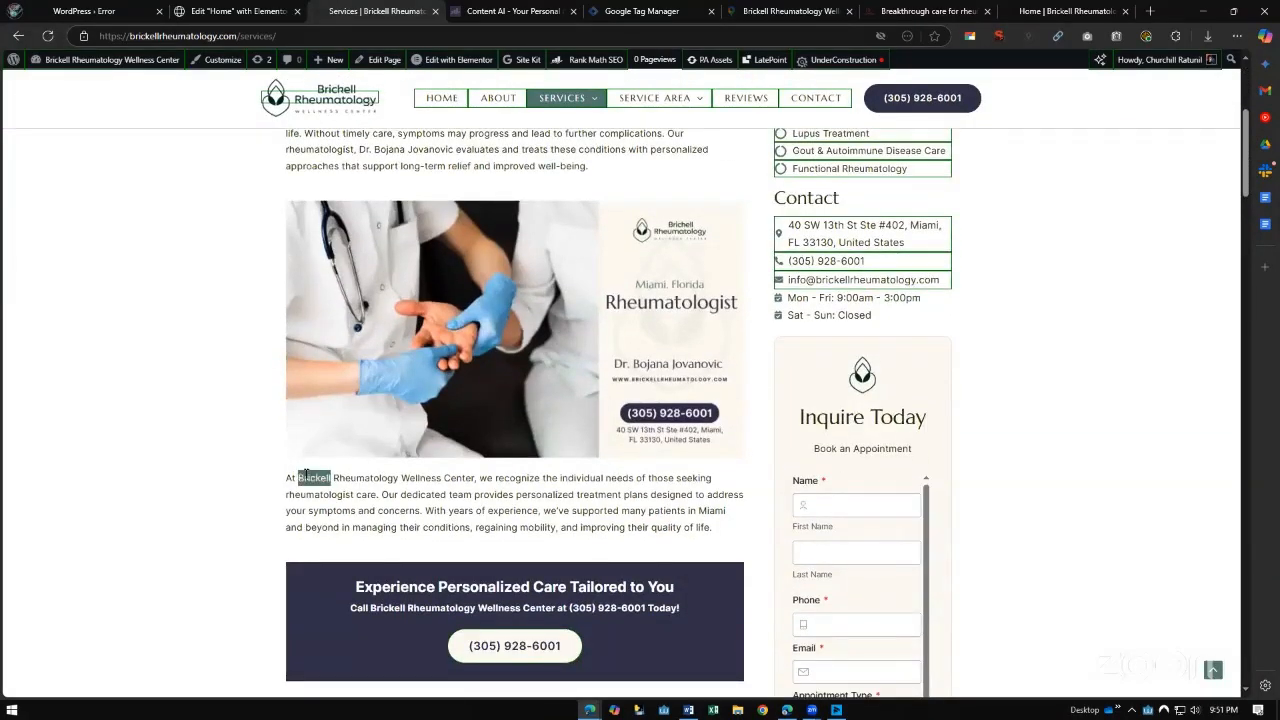
left_click_drag(446, 477, 458, 475)
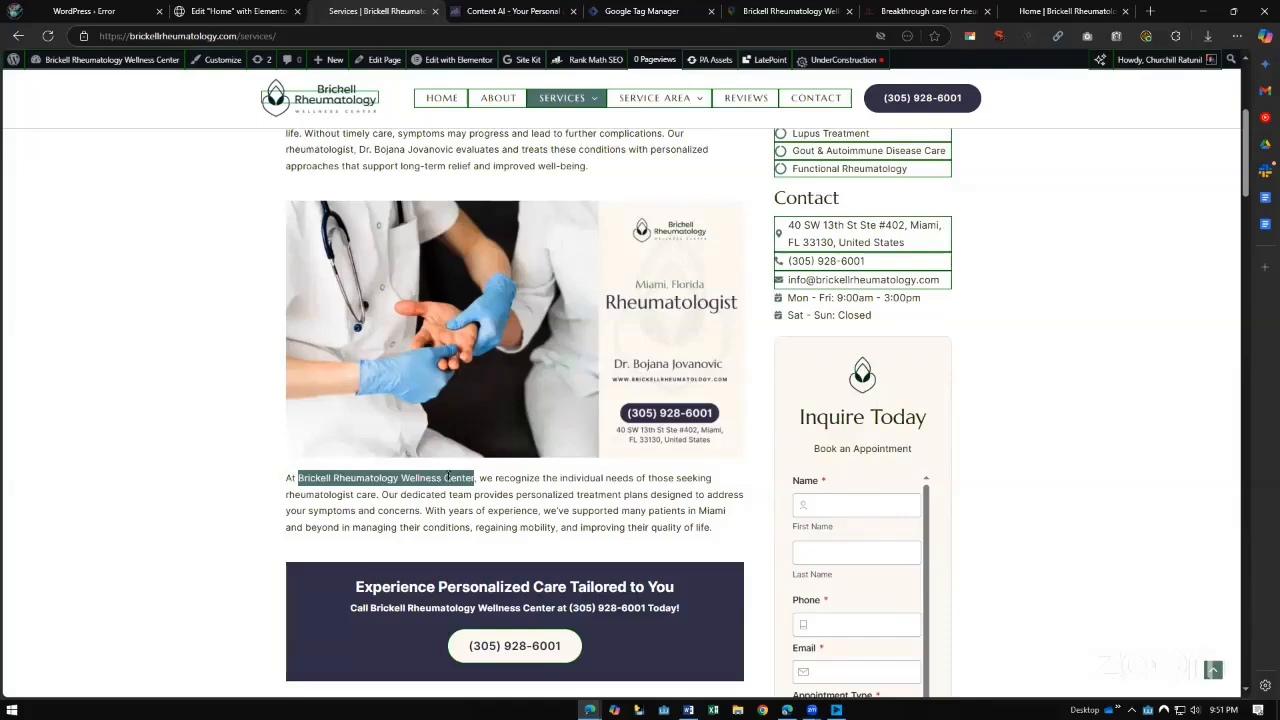
scroll(377, 490, "up", 3)
scroll(374, 485, "down", 3)
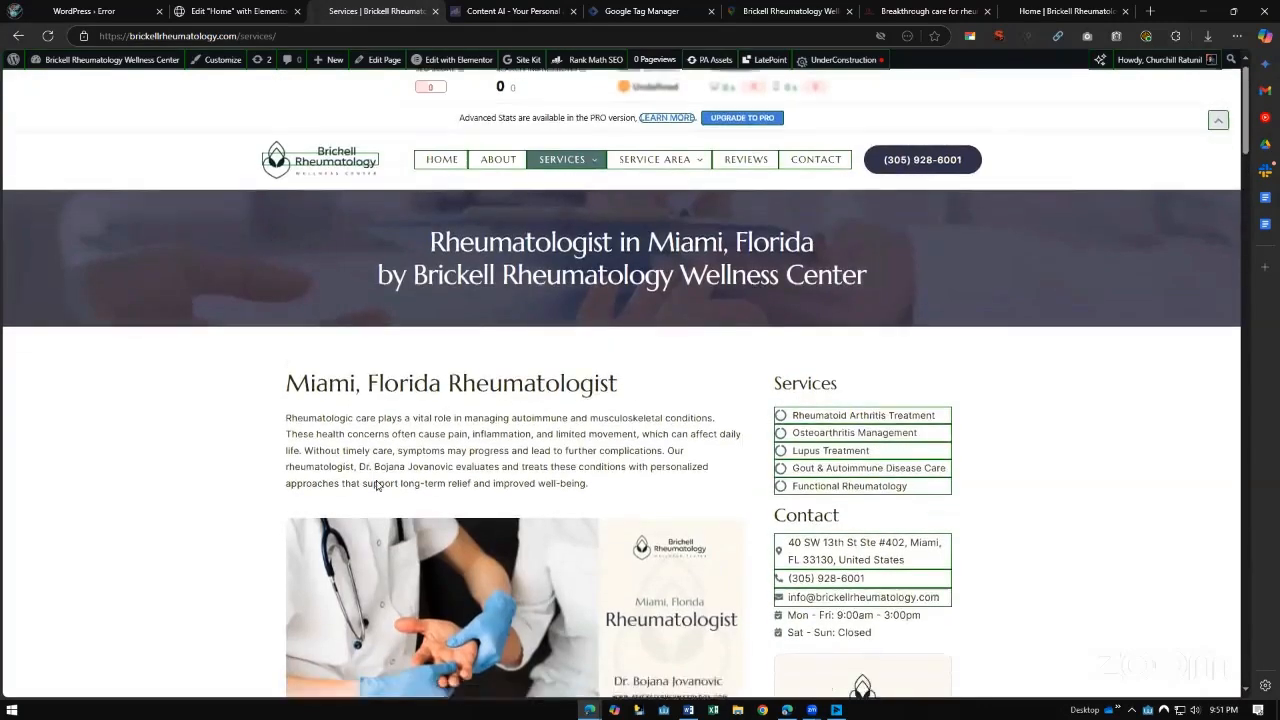
scroll(296, 162, "up", 3)
In the Elementor editor, link the home page hero's Book an Appointment button to the Contact page
left_click(237, 11)
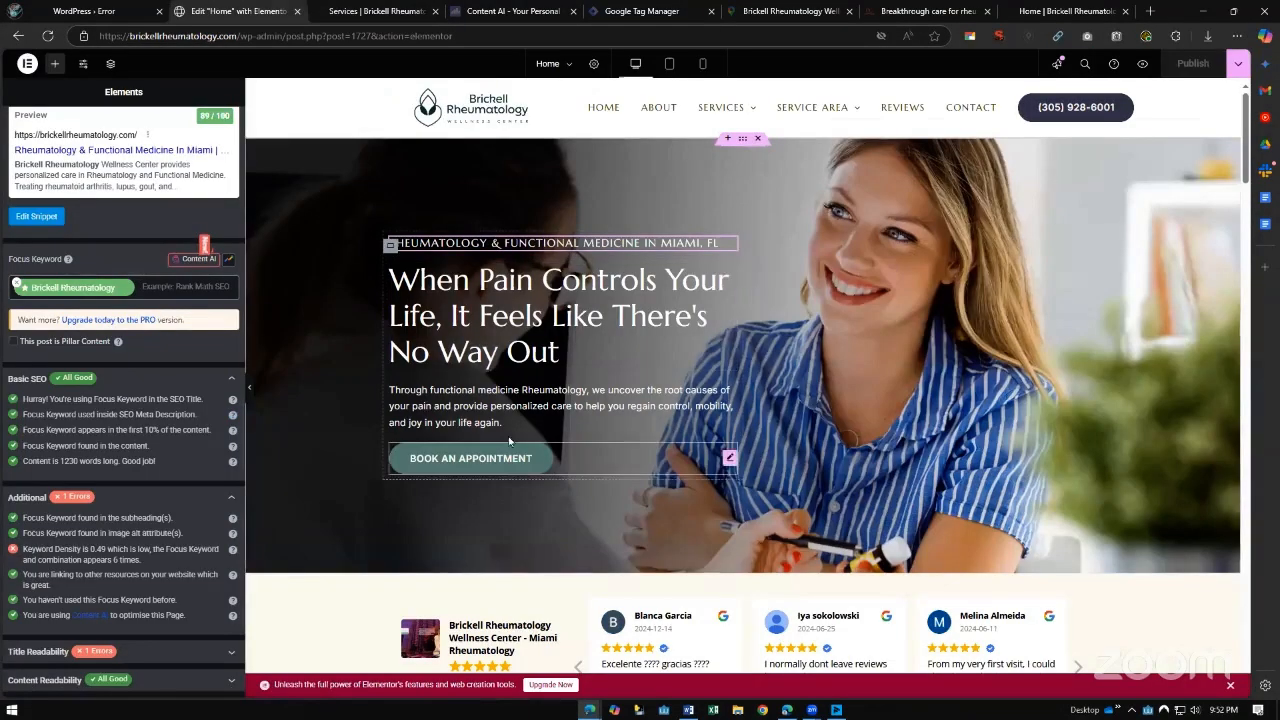
left_click(606, 450)
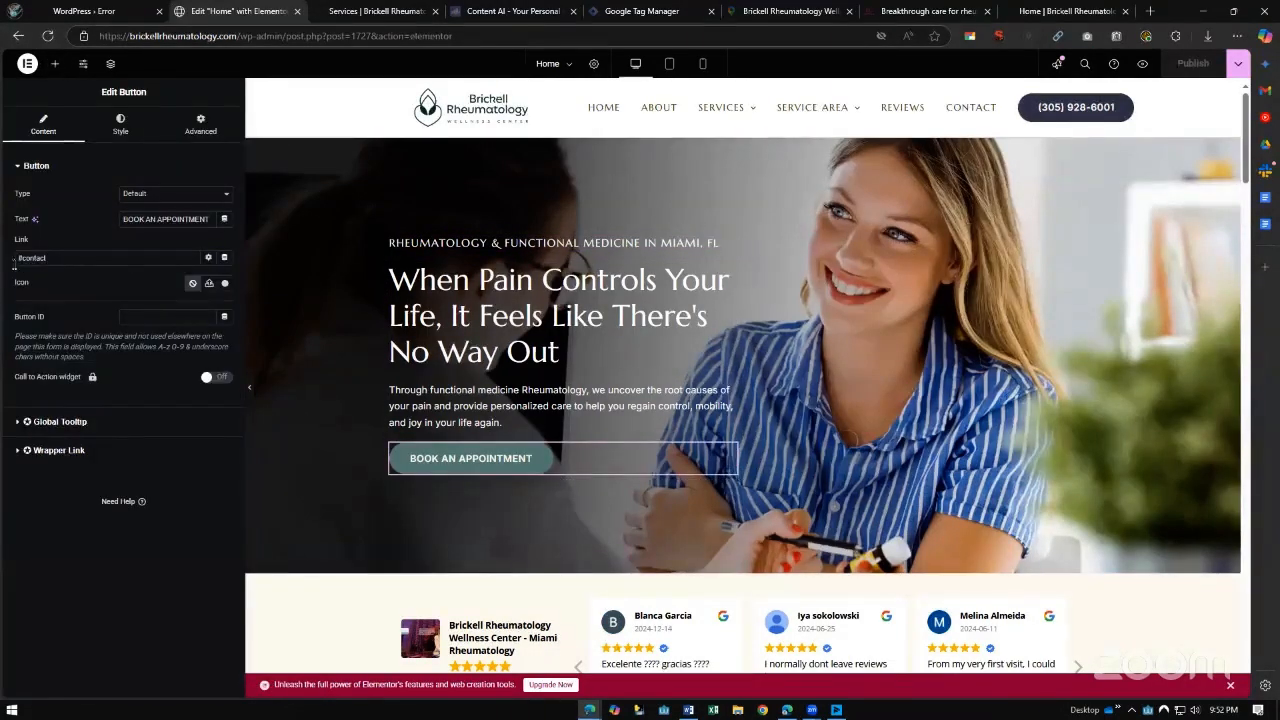
left_click_drag(47, 258, 1, 264)
key("BackSpace")
type("v")
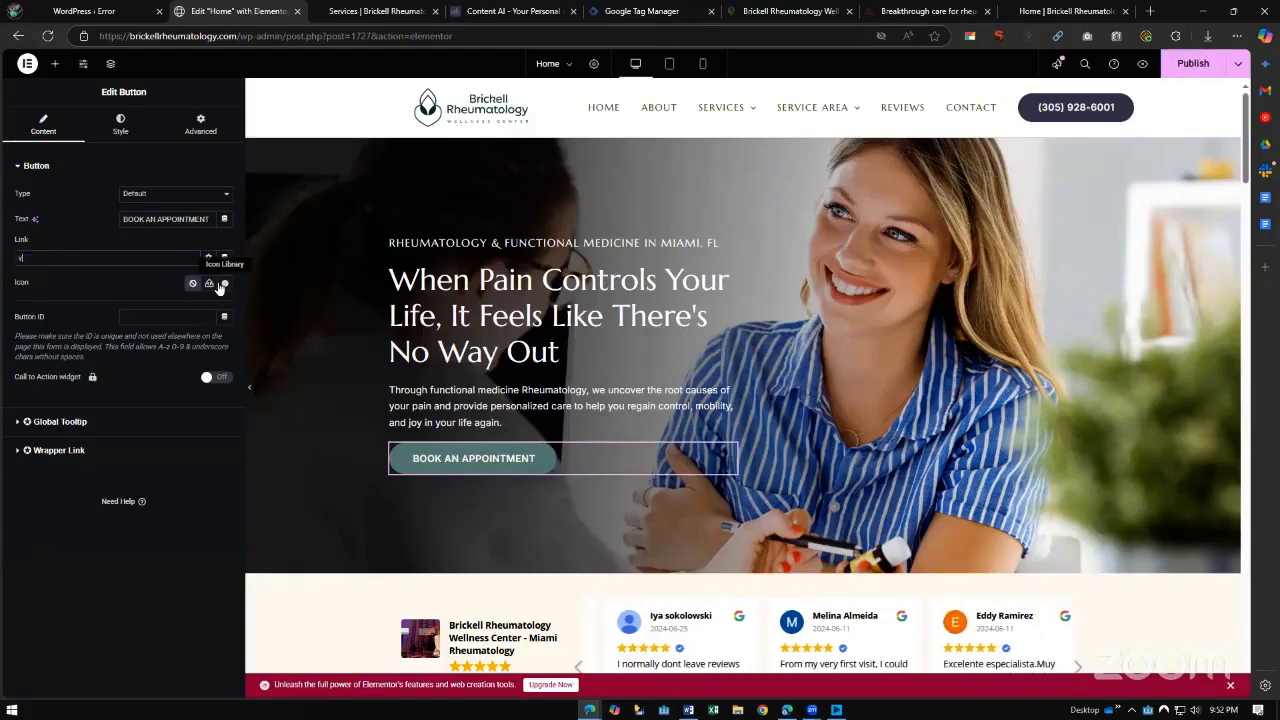
key("BackSpace")
key("BackSpace")
type("v")
type("on")
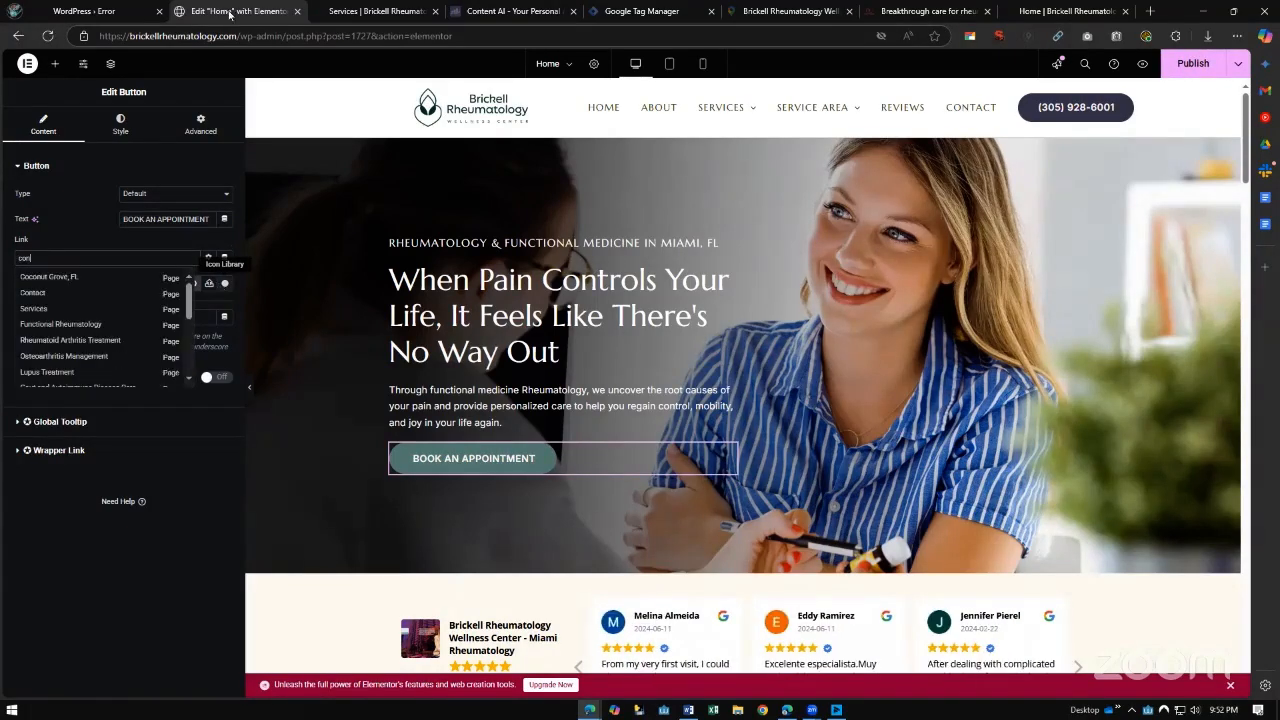
left_click(55, 292)
Check the link on the Rheumatoid Arthritis card's image and look over the other service cards on the home page
scroll(695, 487, "down", 1)
scroll(695, 487, "down", 5)
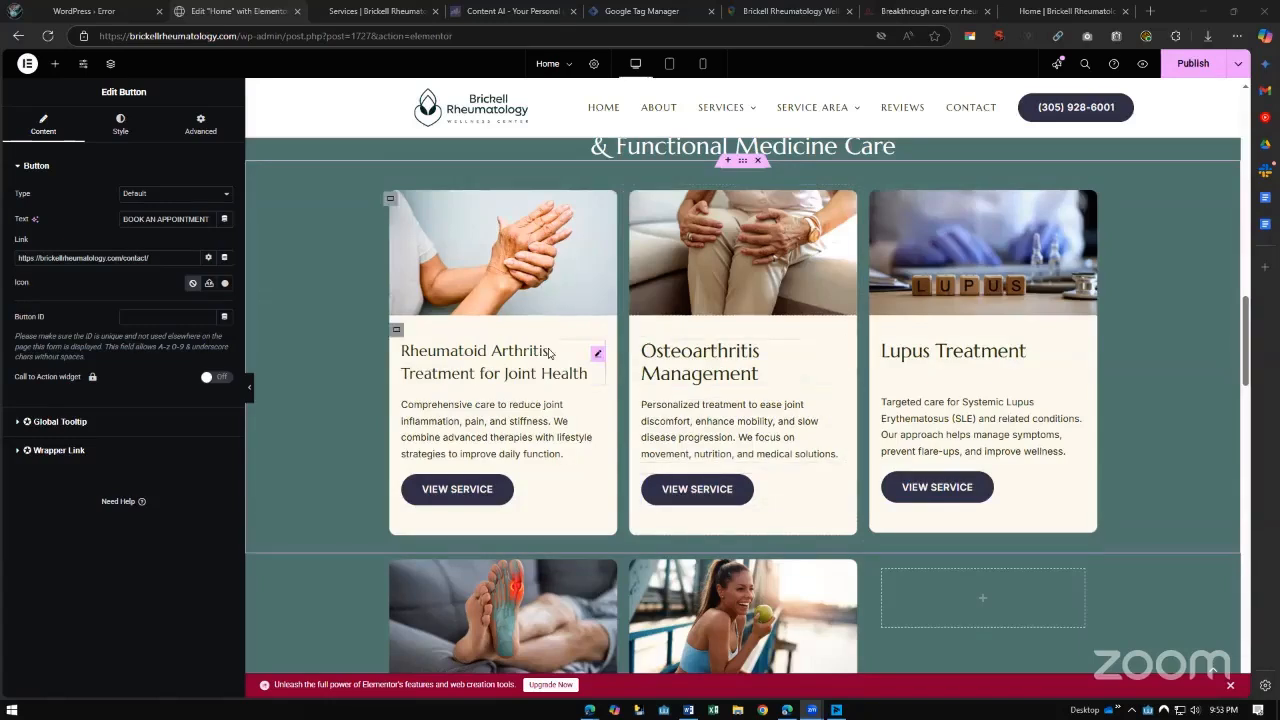
left_click(600, 280)
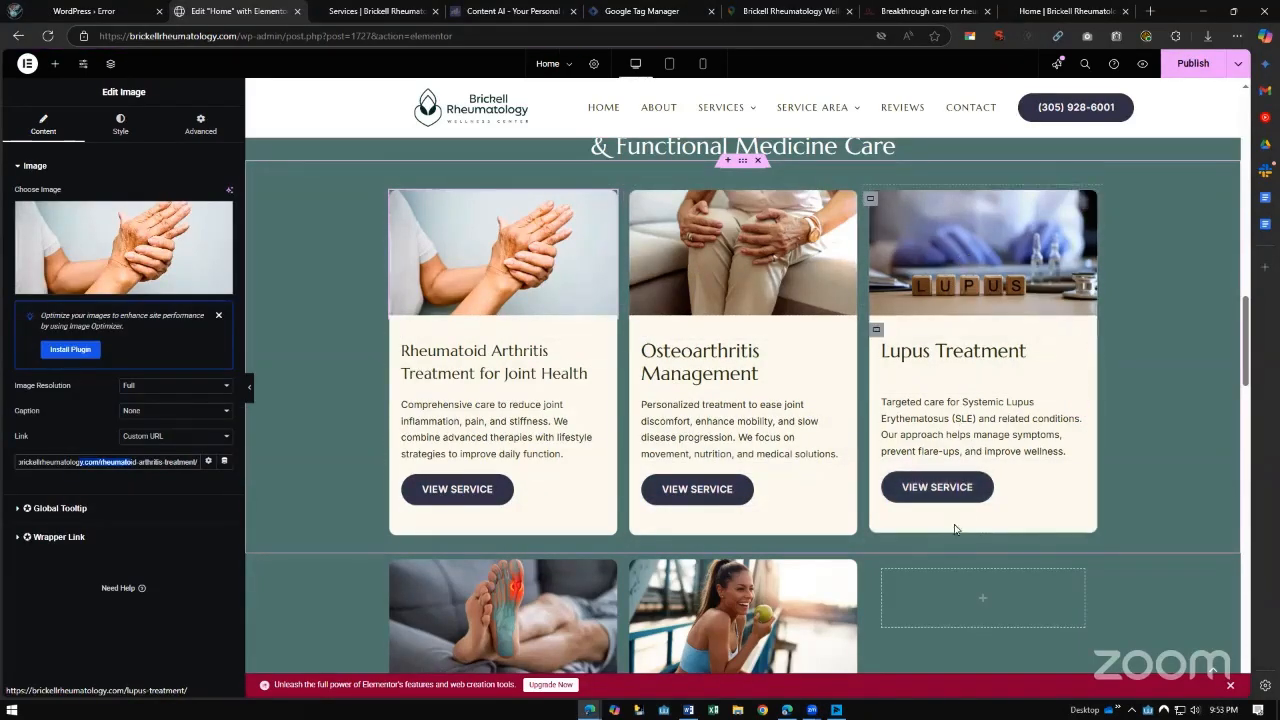
scroll(725, 485, "down", 3)
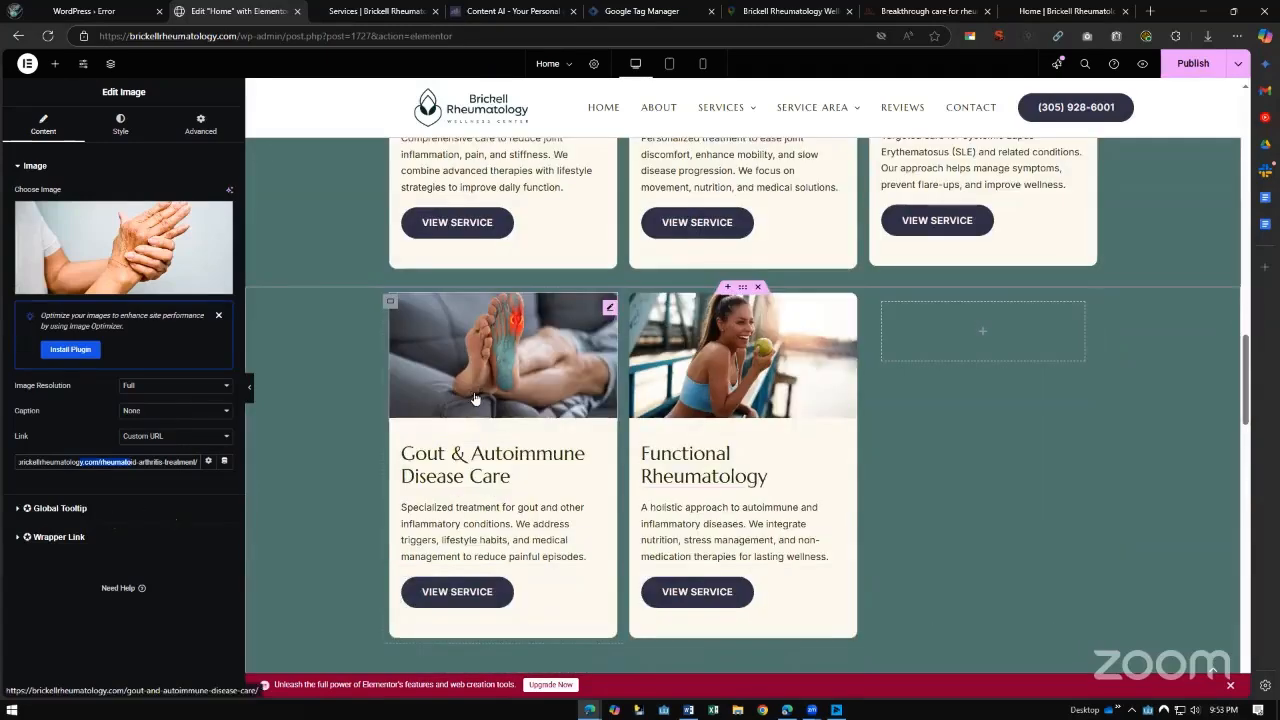
scroll(957, 355, "down", 5)
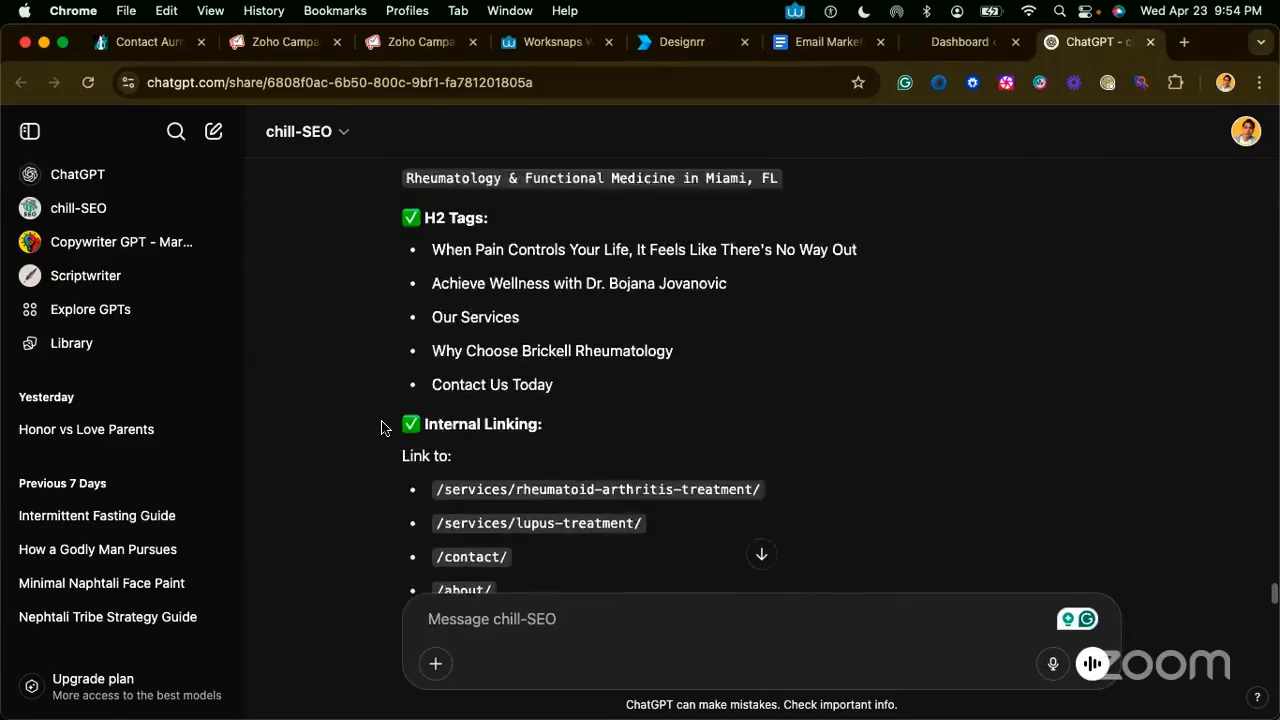
Review the chill-SEO conversation in ChatGPT from the homepage internal linking advice back to the RankMath Onboarding request
scroll(380, 423, "up", 10)
scroll(381, 428, "up", 15)
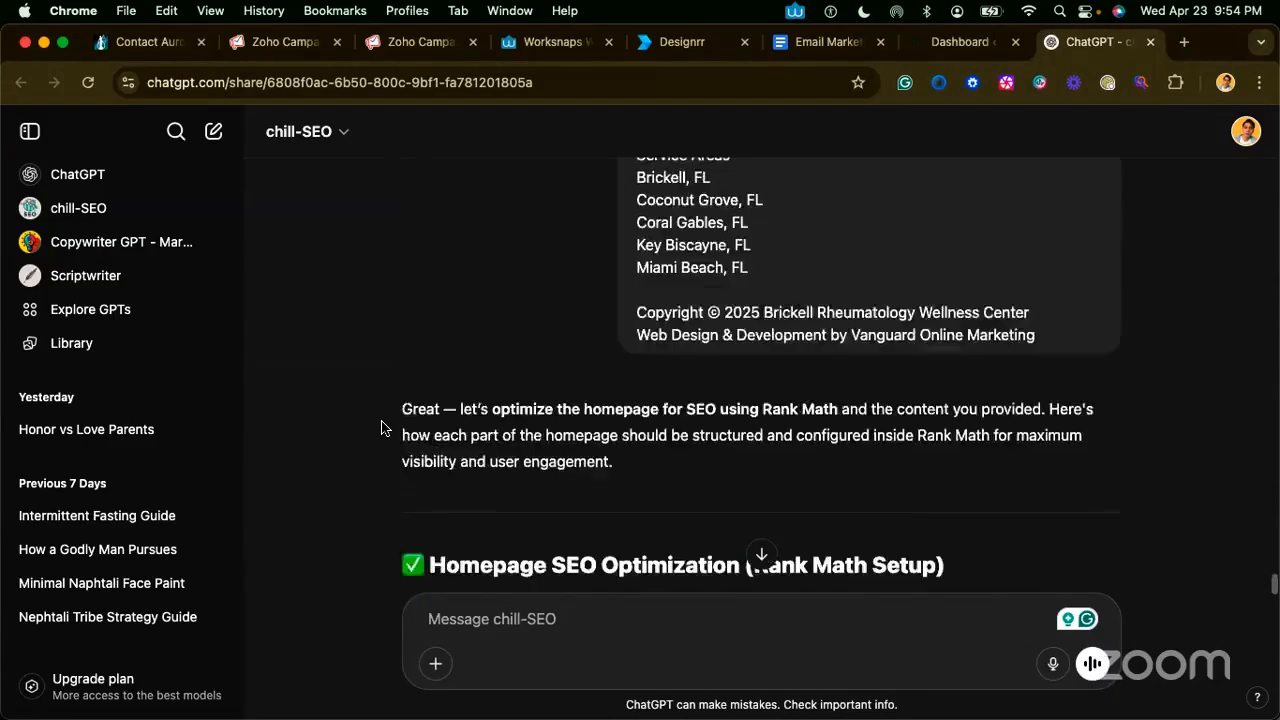
scroll(381, 428, "up", 20)
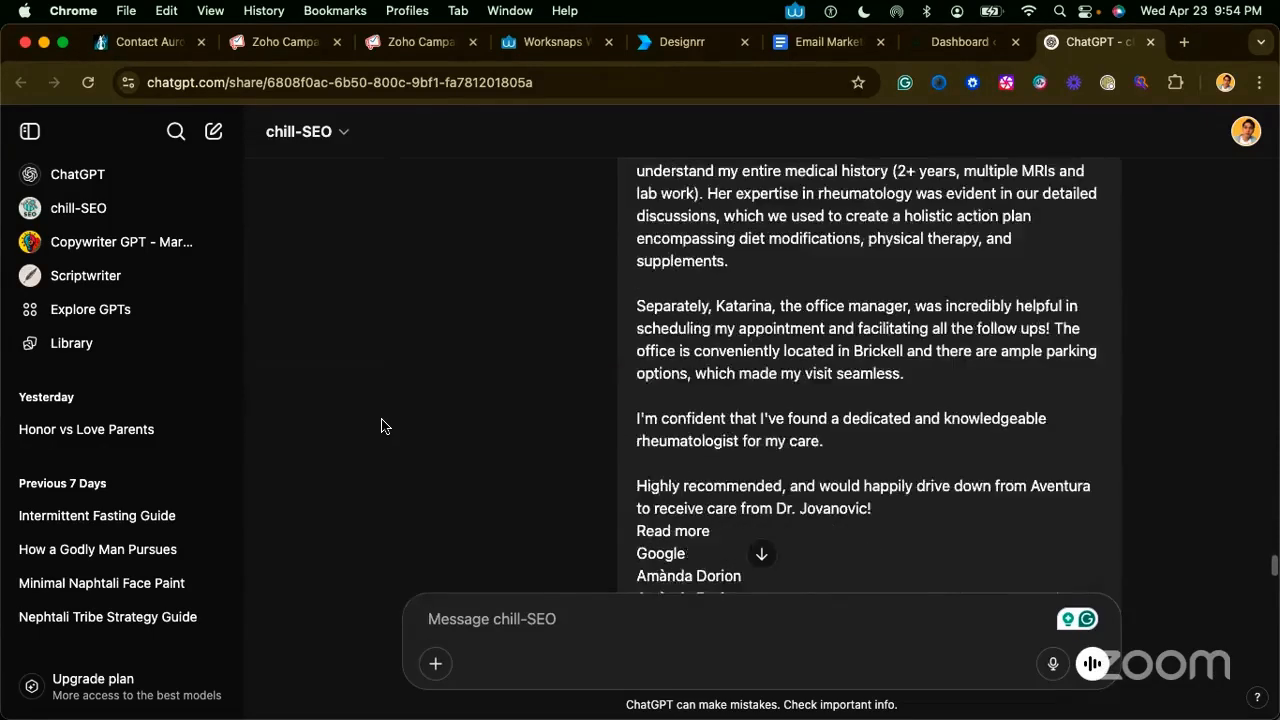
scroll(383, 427, "down", 3)
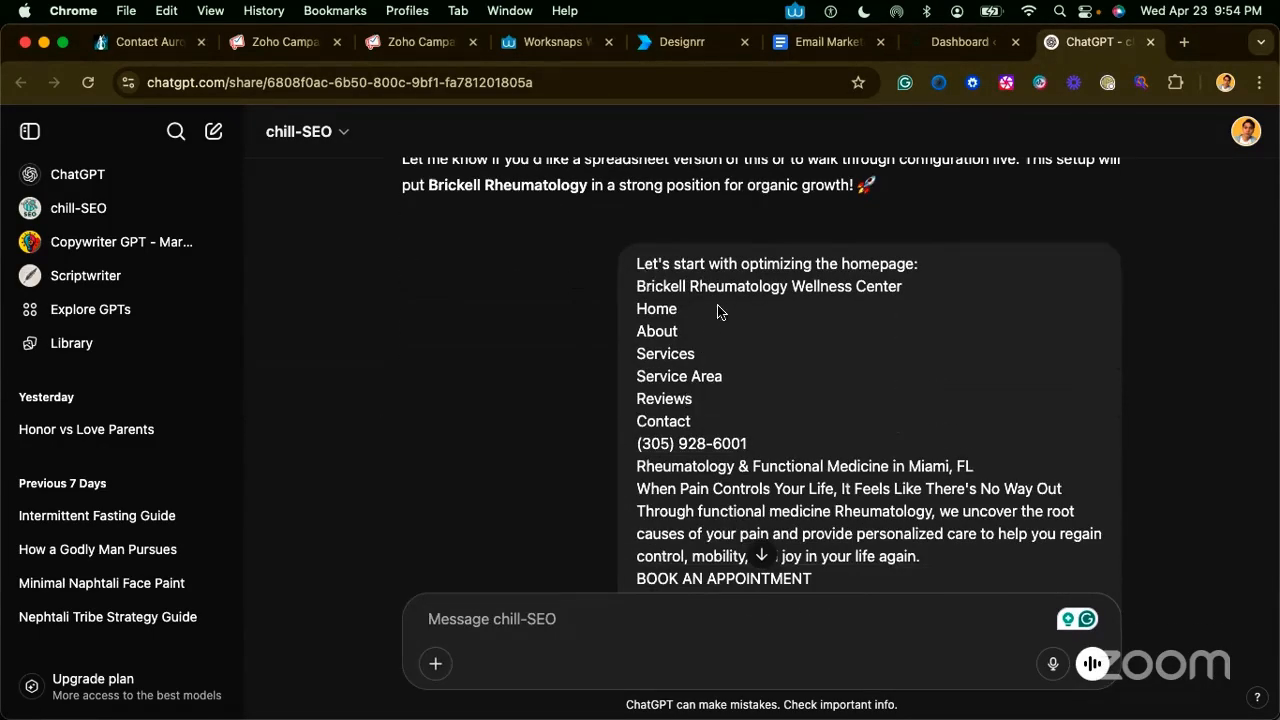
scroll(720, 309, "up", 1)
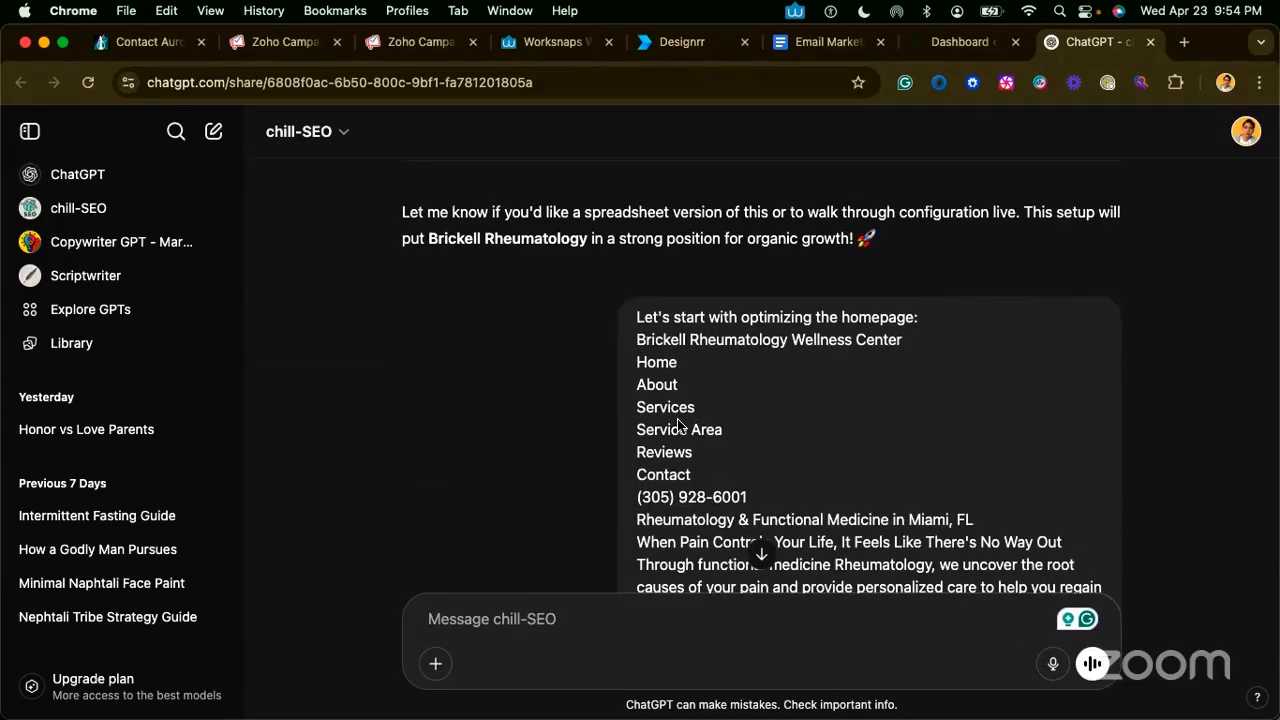
scroll(678, 425, "up", 10)
scroll(678, 425, "up", 15)
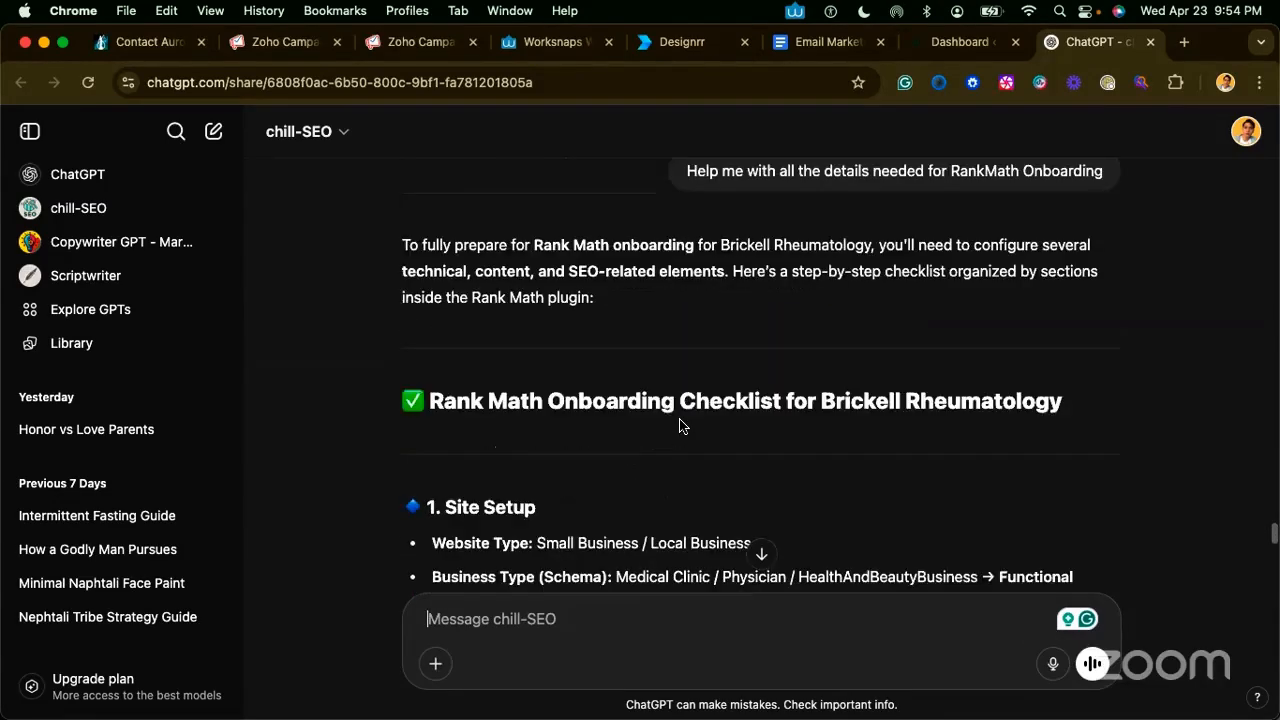
scroll(678, 380, "down", 2)
scroll(679, 420, "up", 4)
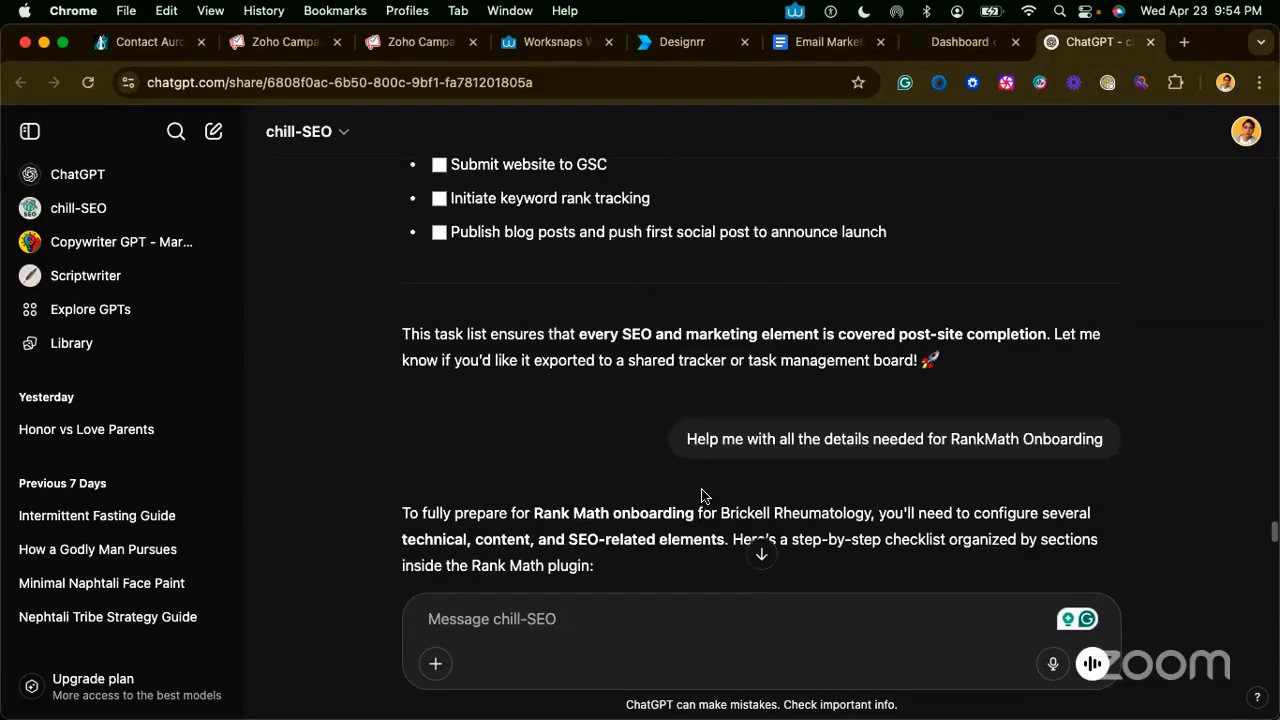
Read the end of the latest chill-SEO reply and look back to the Post-Onboarding Tasks and the homepage optimization request
left_click(760, 556)
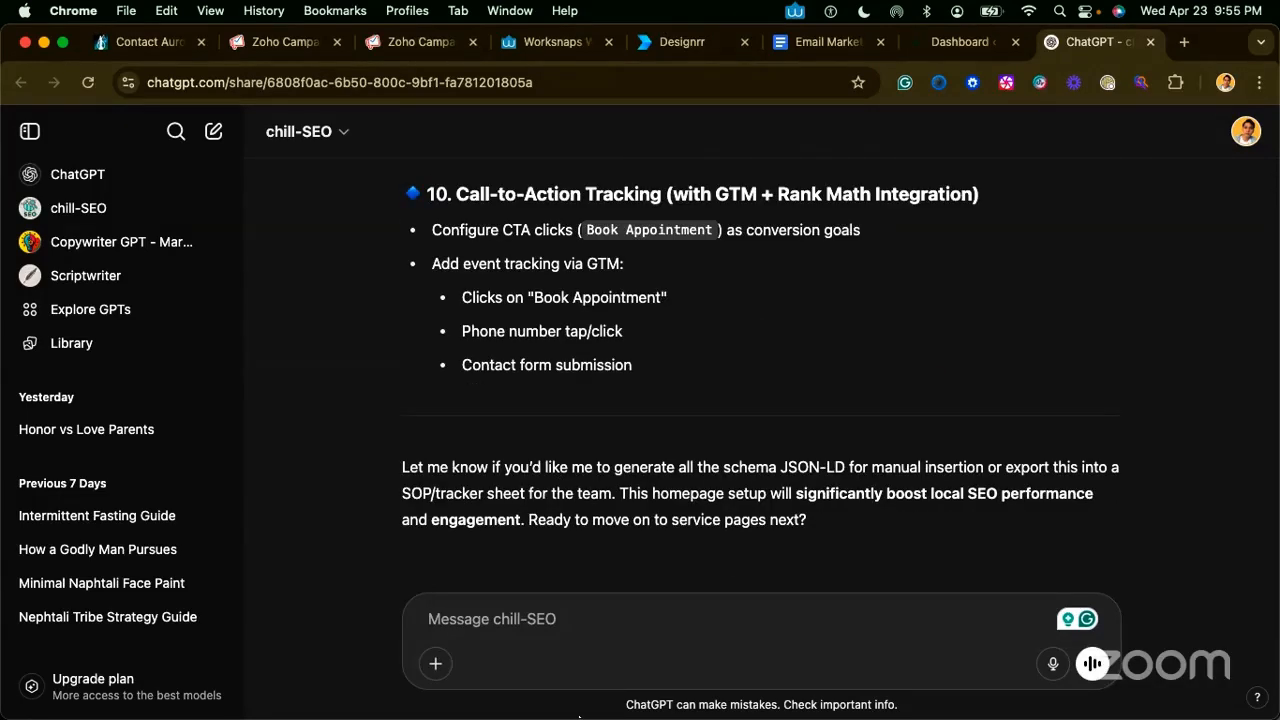
scroll(543, 366, "up", 10)
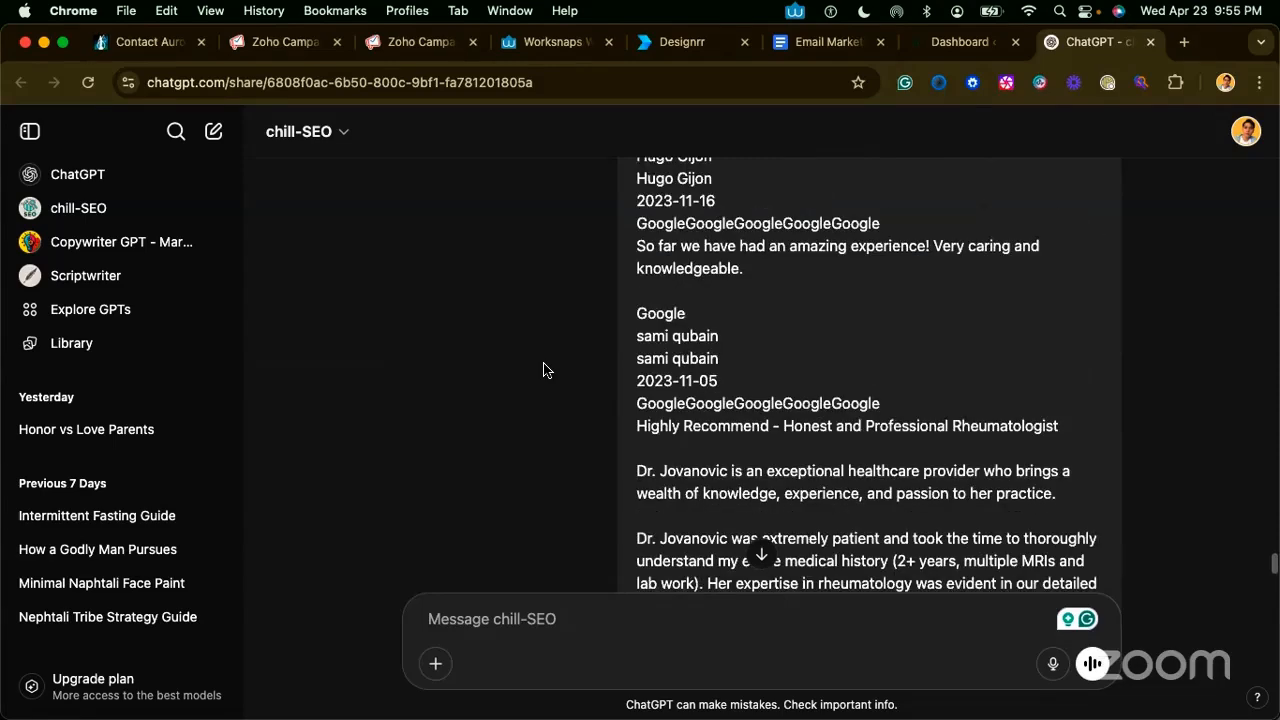
scroll(543, 371, "up", 10)
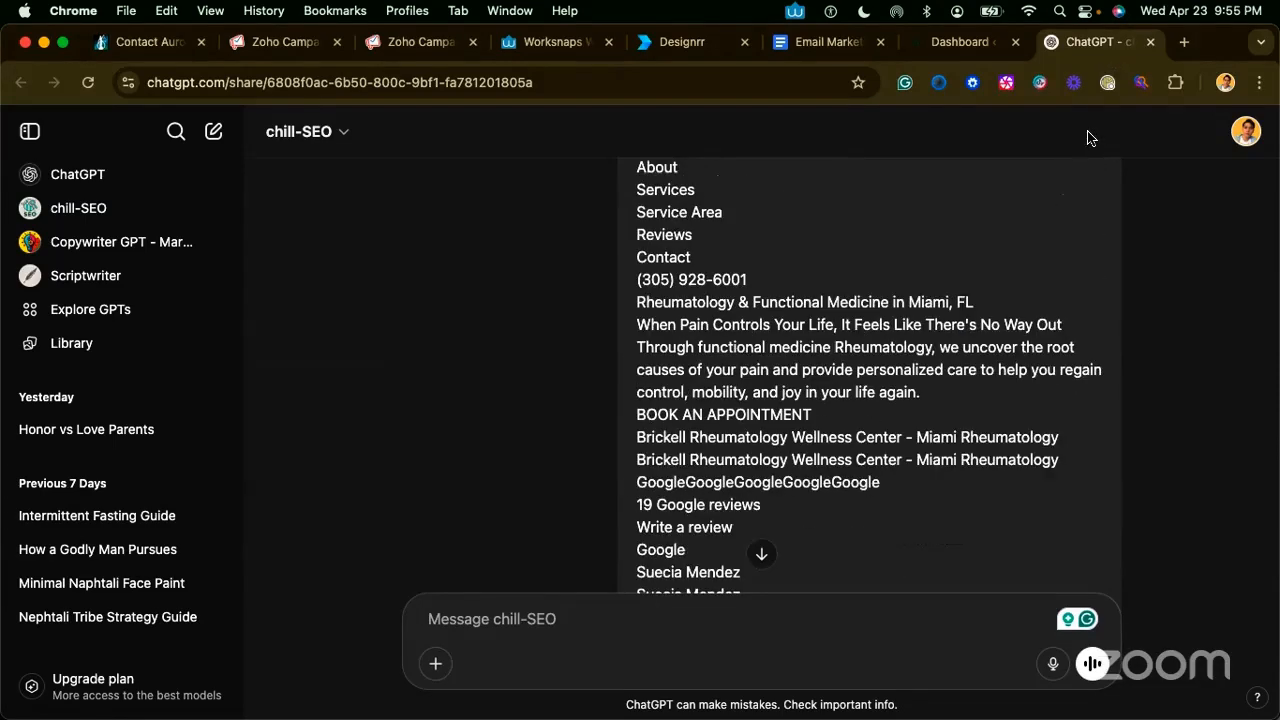
scroll(808, 303, "up", 8)
scroll(808, 303, "down", 3)
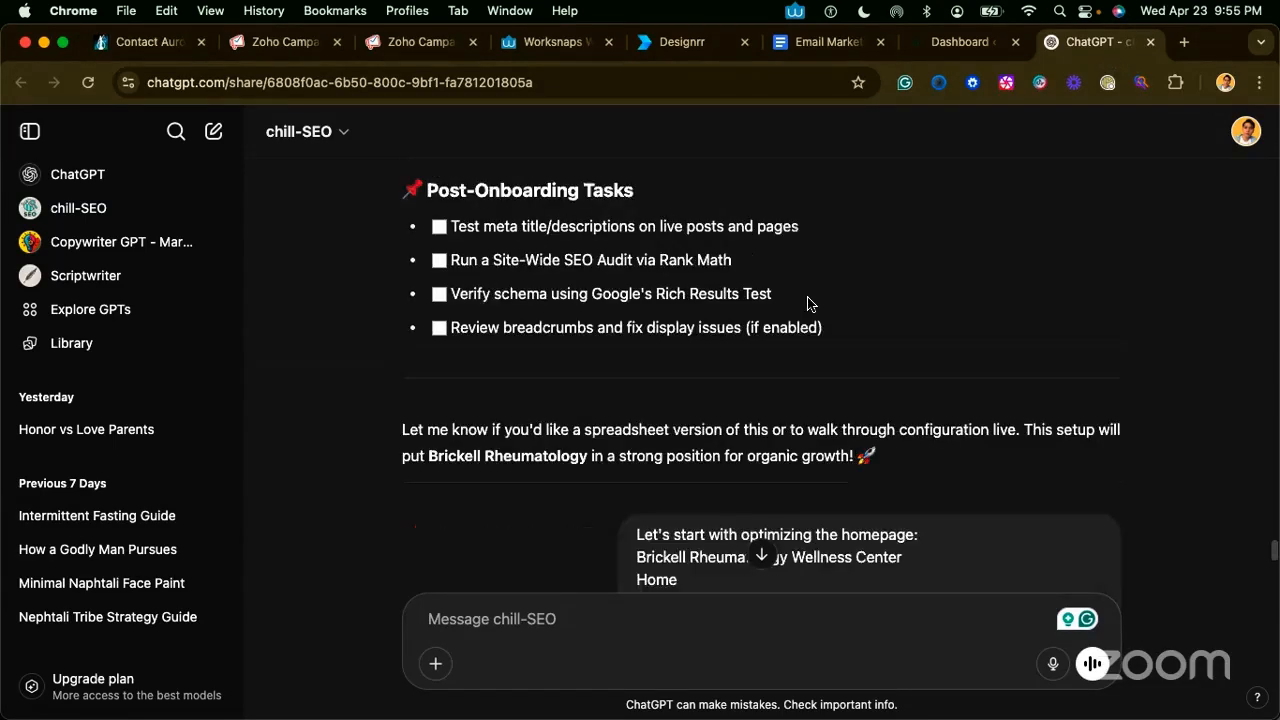
scroll(808, 303, "down", 3)
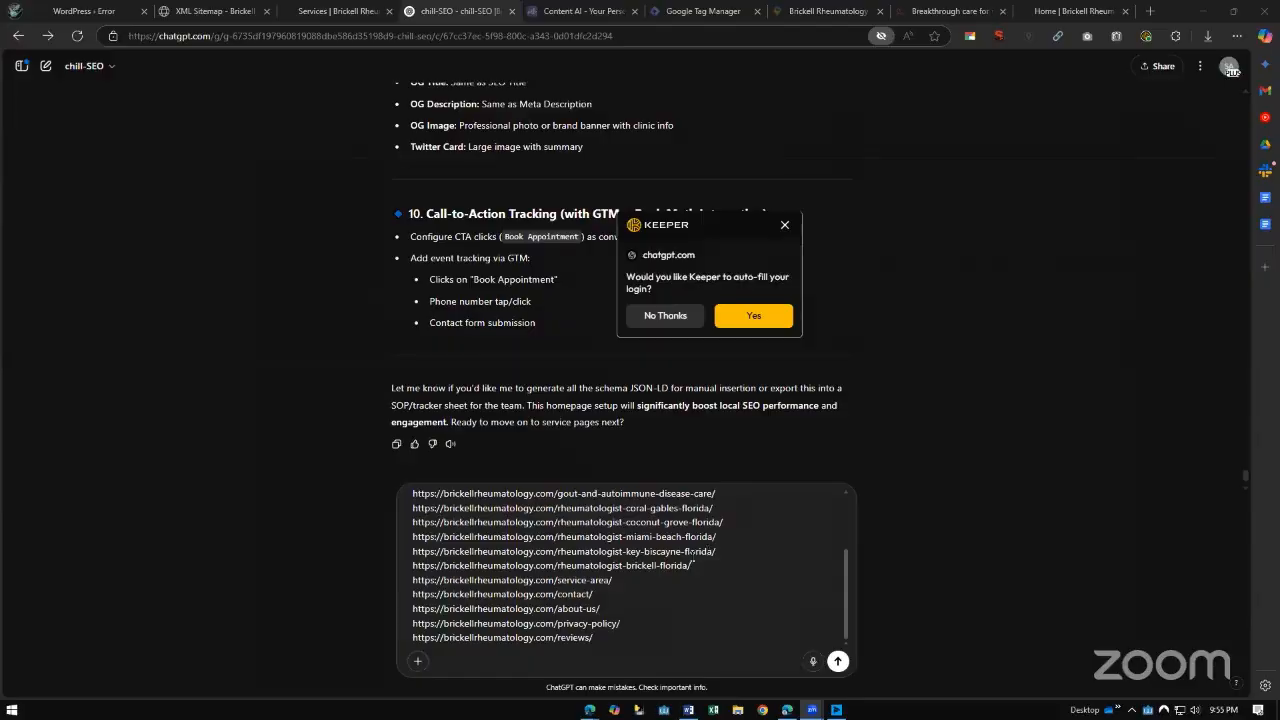
Below the list of site URLs, ask chill-SEO to help improve on-page tasks by adding internal links before proceeding with the next page
key("shift+Return")
key("shift+Return")
type("Help me improve")
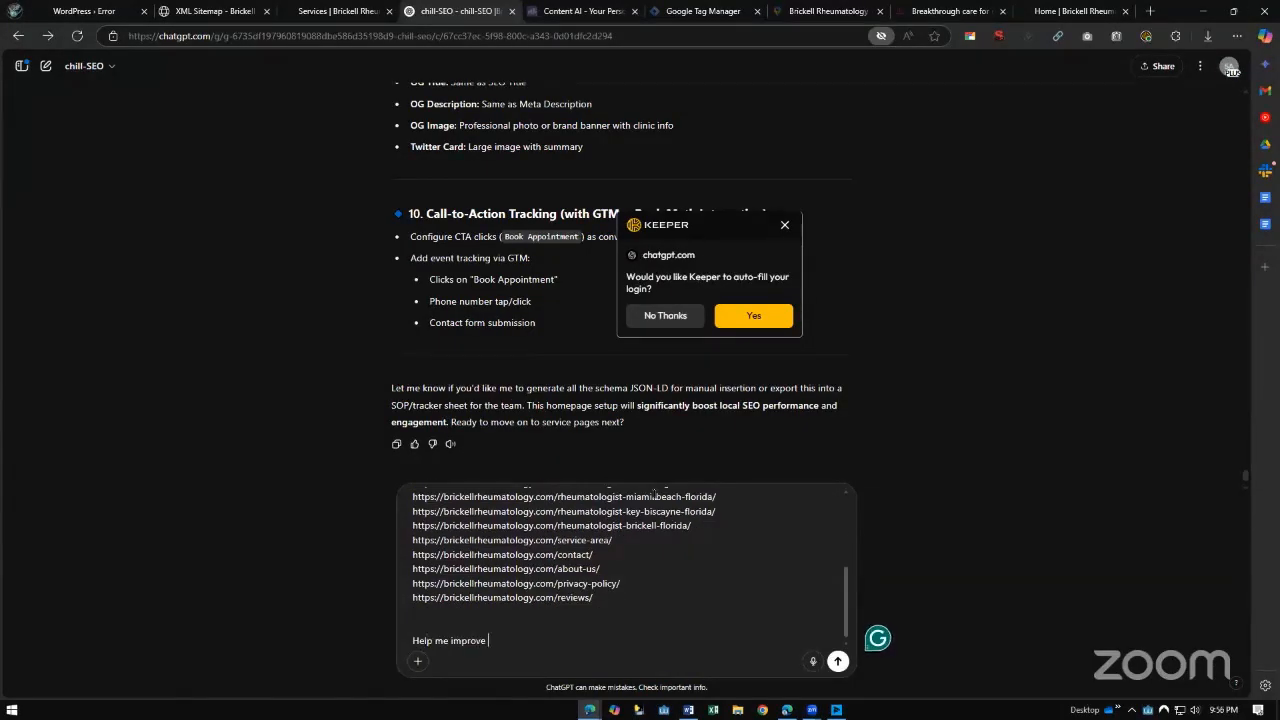
type("on-page tasks by adding internal links. lets do now the [https://brickellrheumatology.com/services/]:")
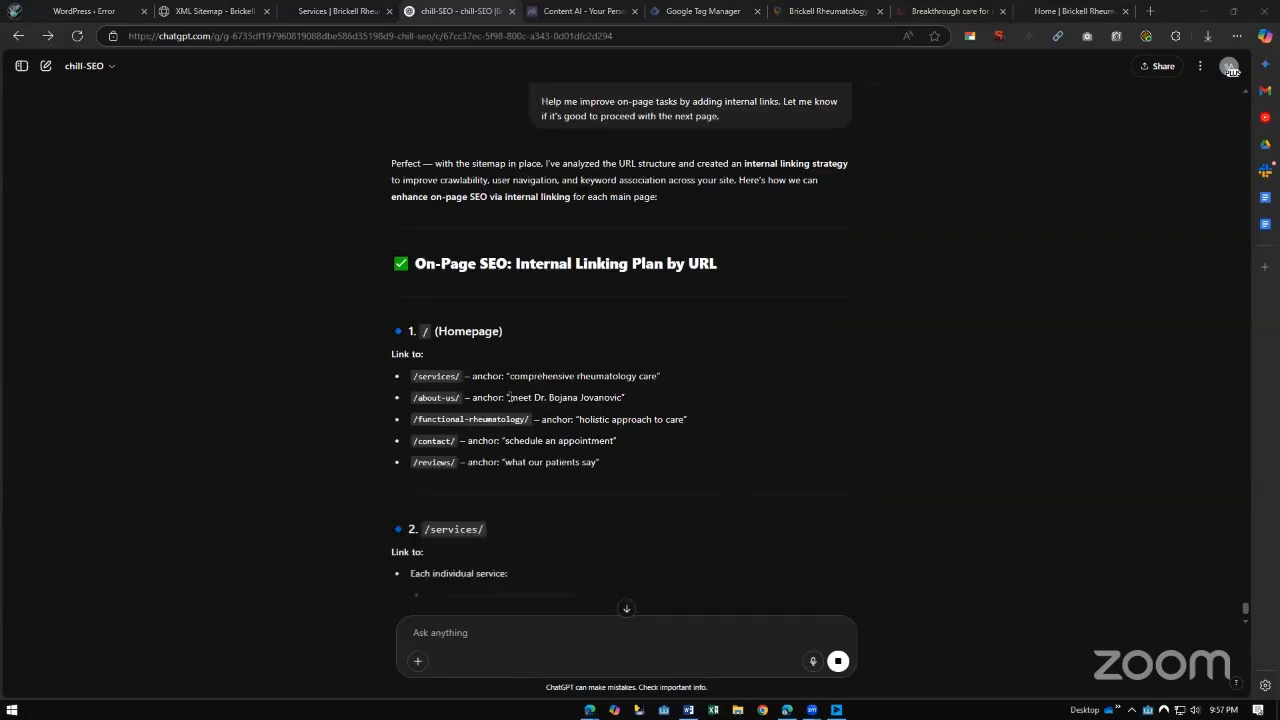
Review the internal linking plan by URL down to the Next Step suggestion about the Rheumatoid Arthritis Treatment page
scroll(510, 373, "down", 15)
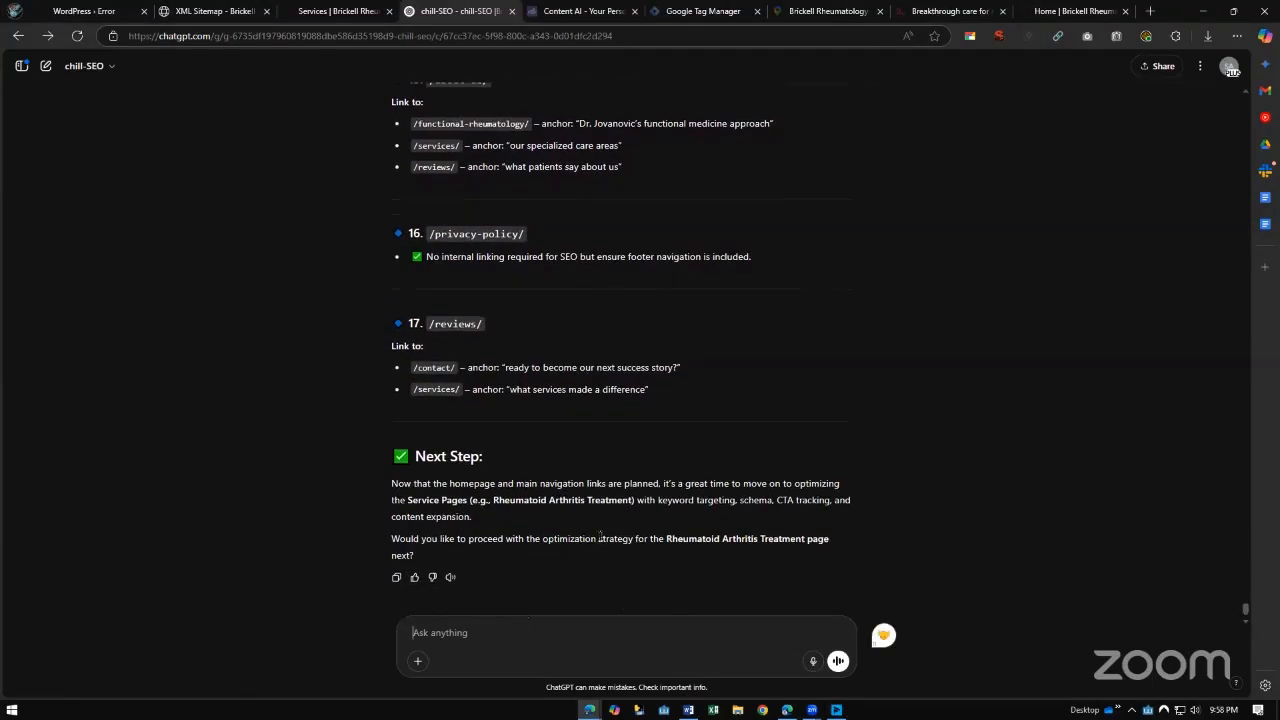
left_click_drag(666, 539, 697, 540)
left_click(697, 540)
Copy the Services page's URL and content into the chill-SEO chat and send them for optimization
left_click(337, 10)
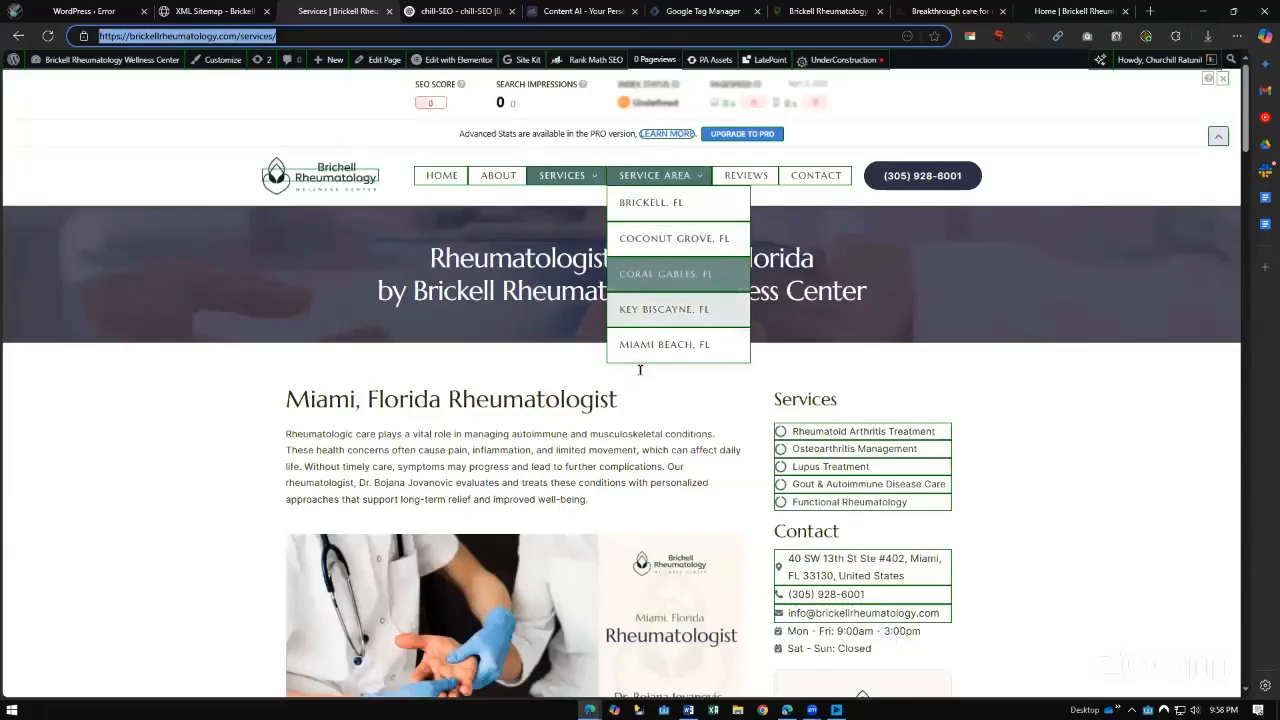
key("ctrl+c")
key("ctrl+Tab")
key("ctrl+v")
key("Return")
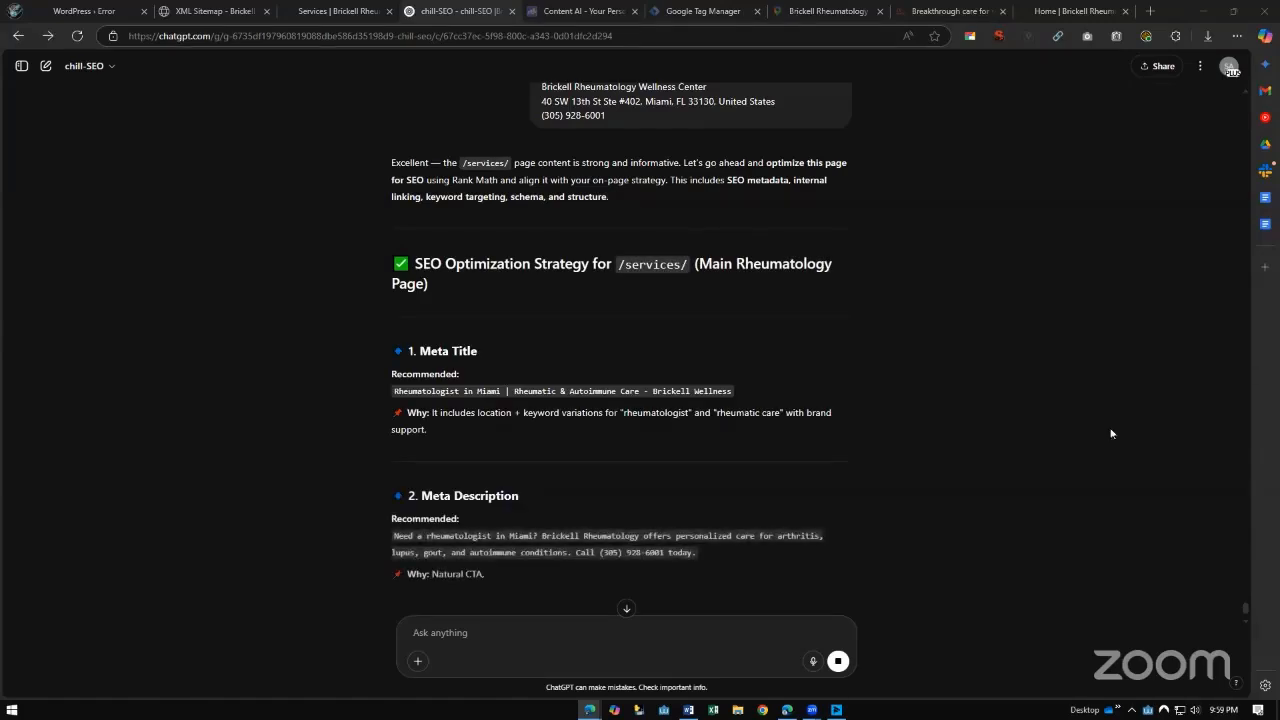
Open the Services page in the Elementor editor and show its Rank Math SEO settings
left_click(338, 11)
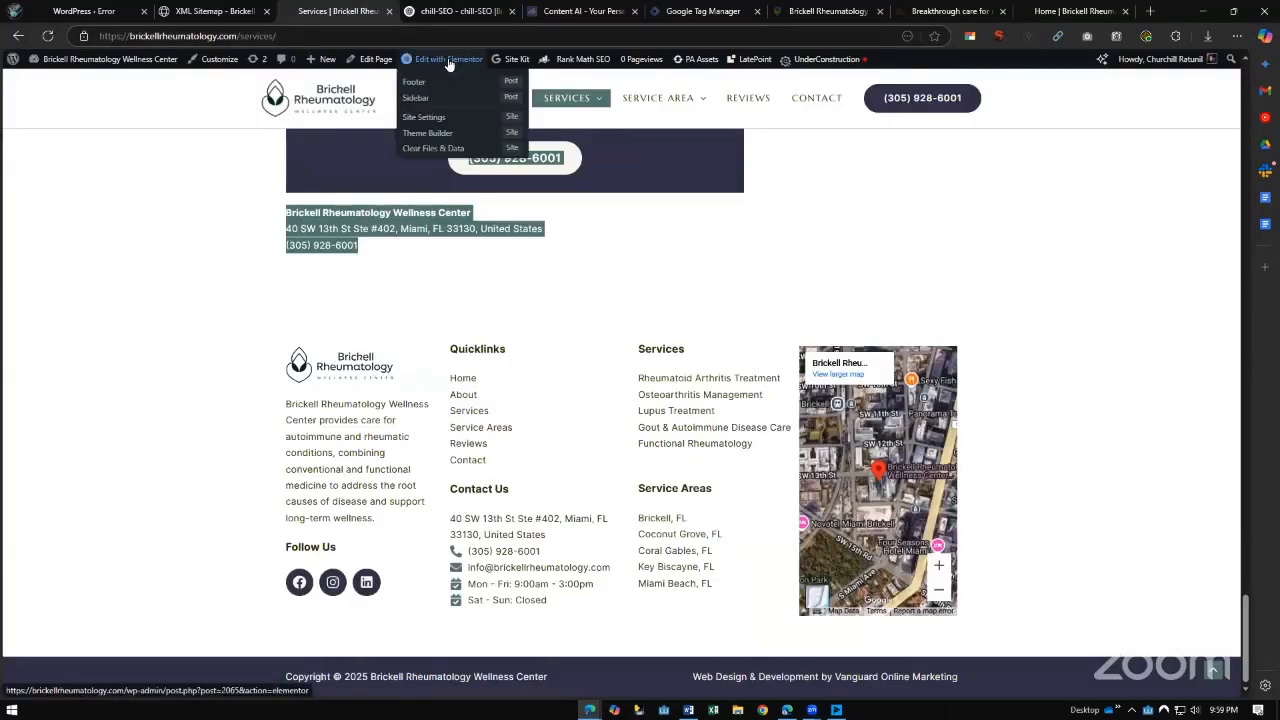
left_click(445, 60)
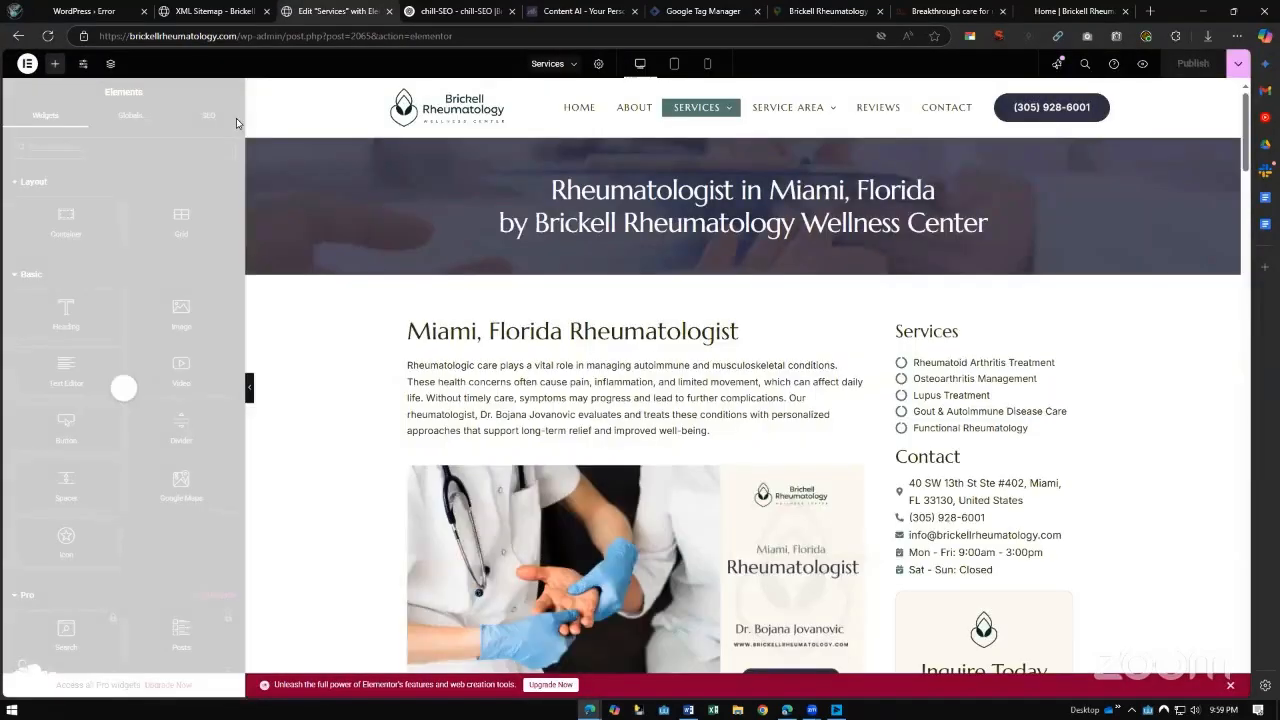
left_click(206, 117)
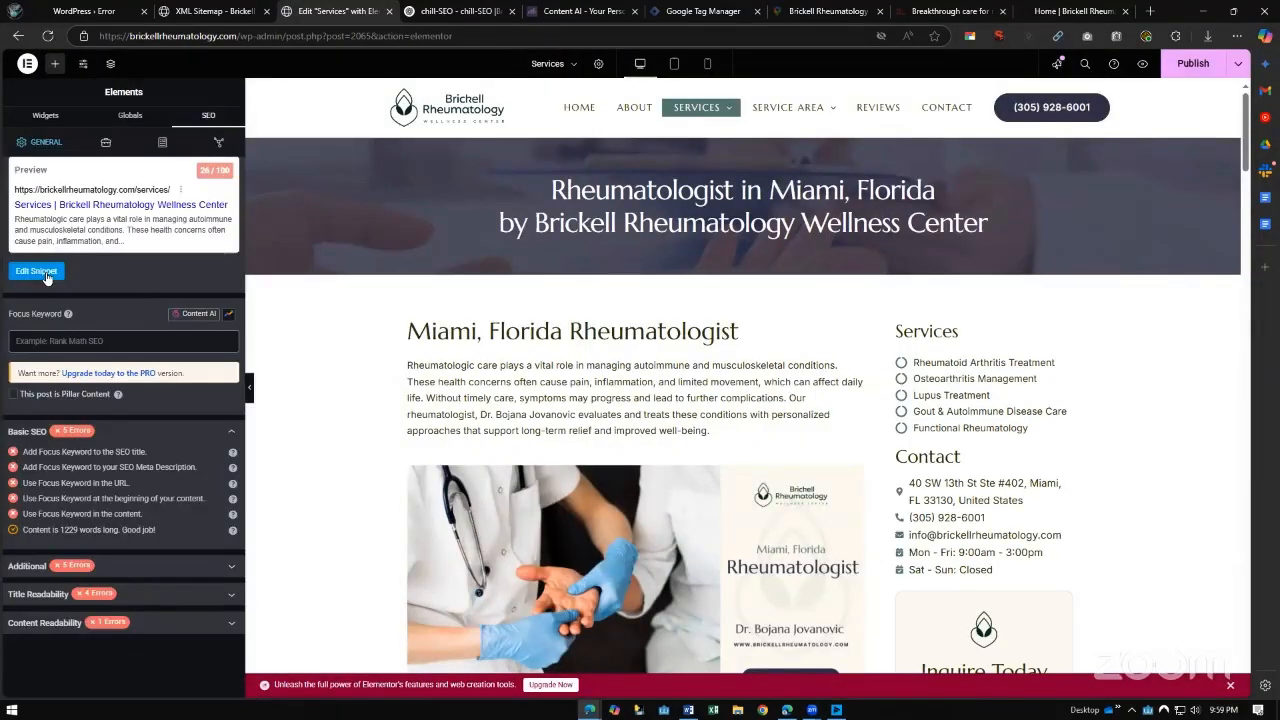
Inspect the Services page's advanced robots settings, Article schema and social media preview
left_click(105, 142)
left_click(165, 143)
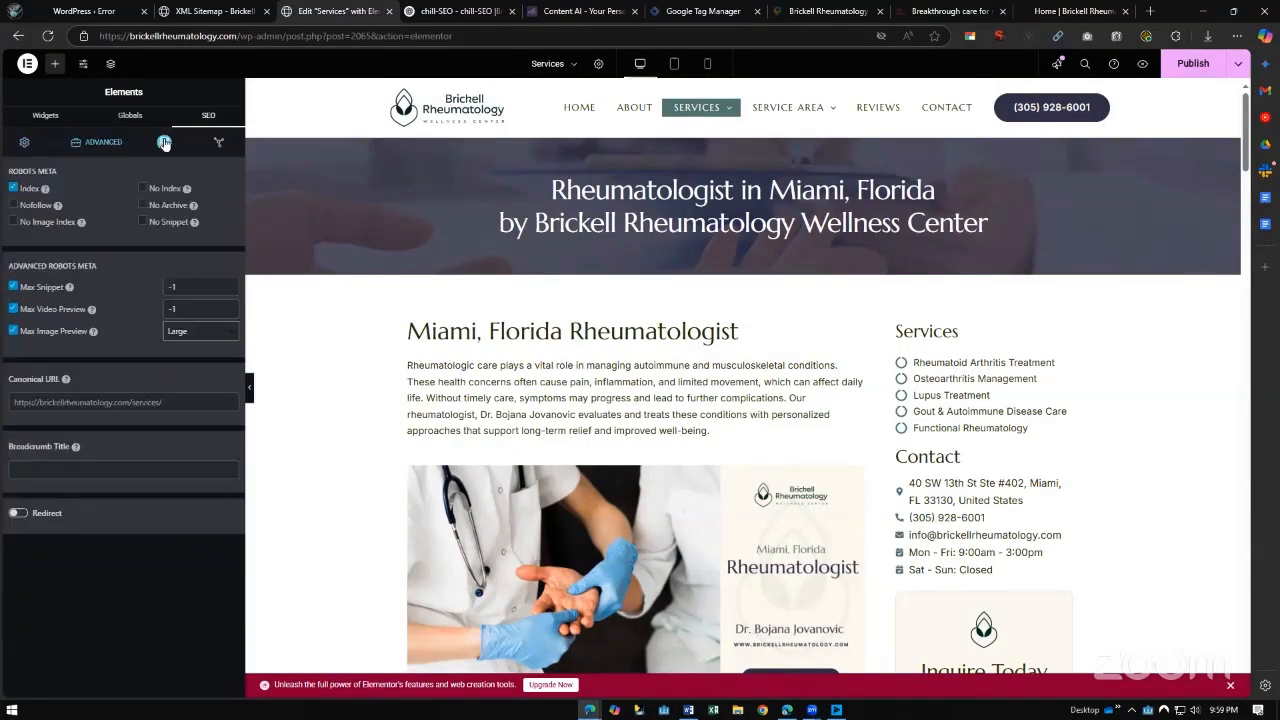
left_click(203, 266)
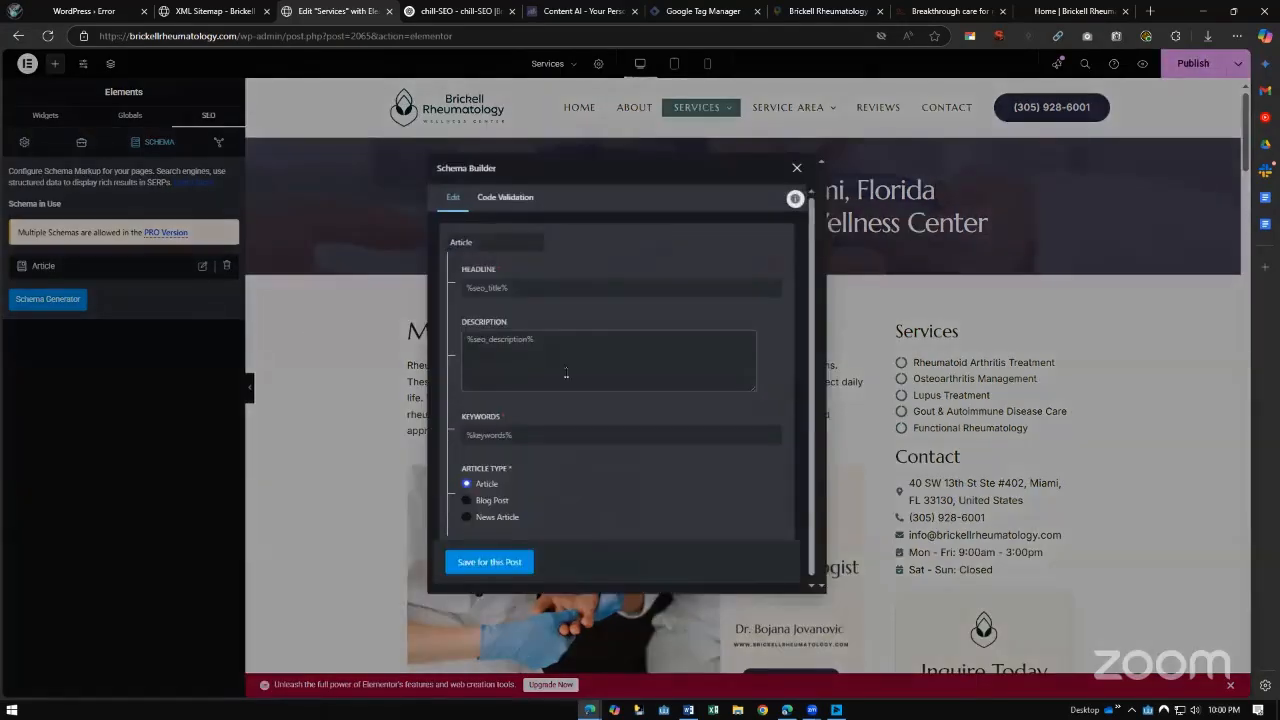
left_click(797, 167)
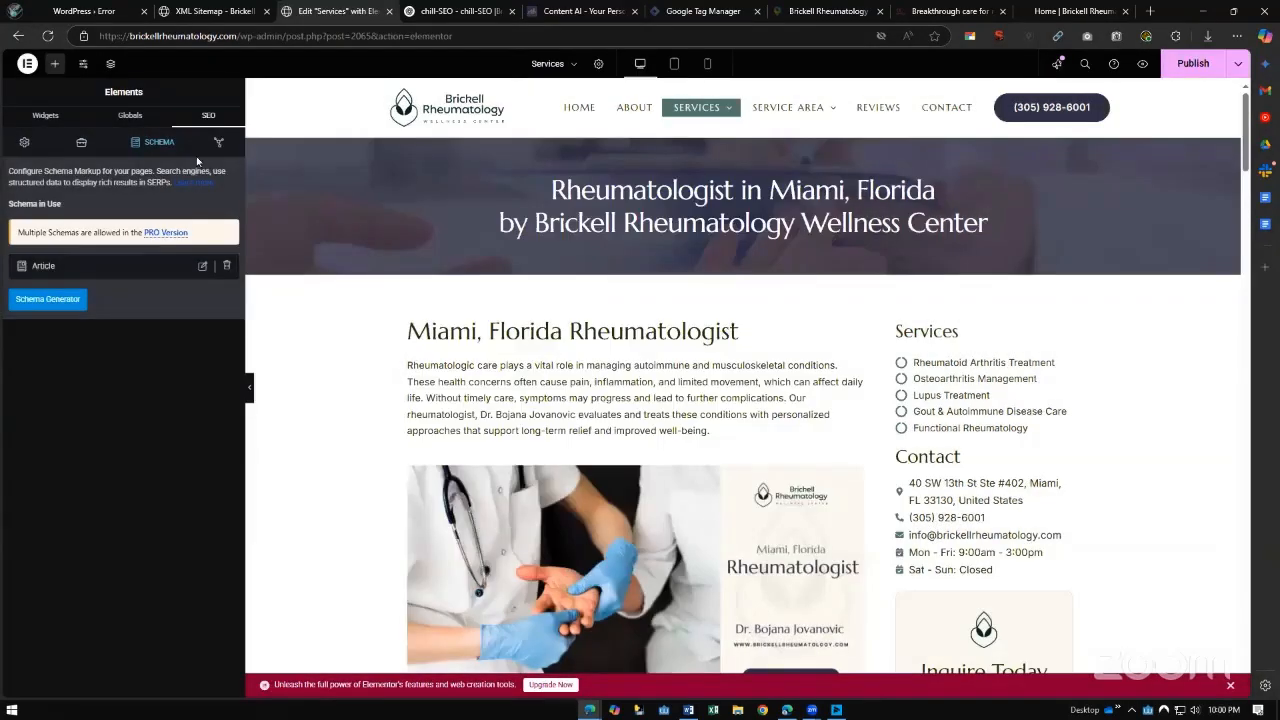
left_click(218, 142)
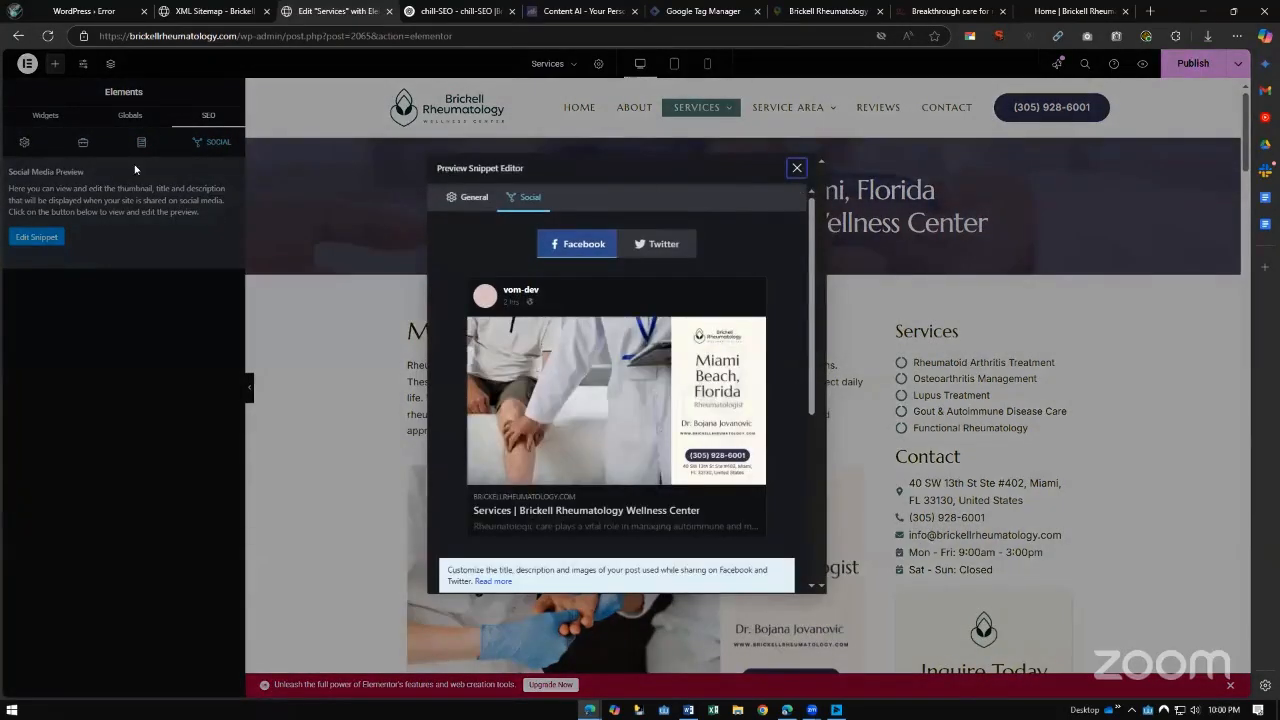
Set the Services page's SEO title to the recommended "Rheumatologist in Miami | Rheumatic & Autoimmune Care - Brickell Wellness"
left_click(474, 197)
left_click(460, 11)
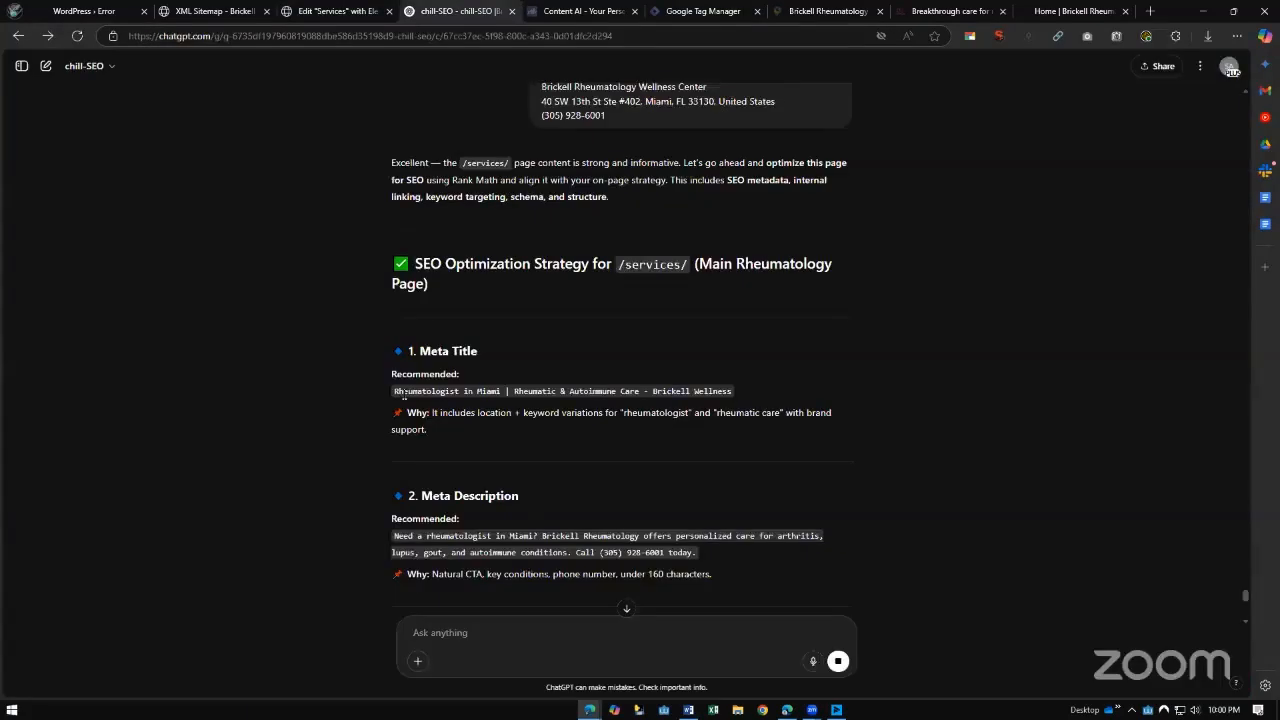
left_click_drag(394, 390, 733, 392)
key("ctrl+shift+Tab")
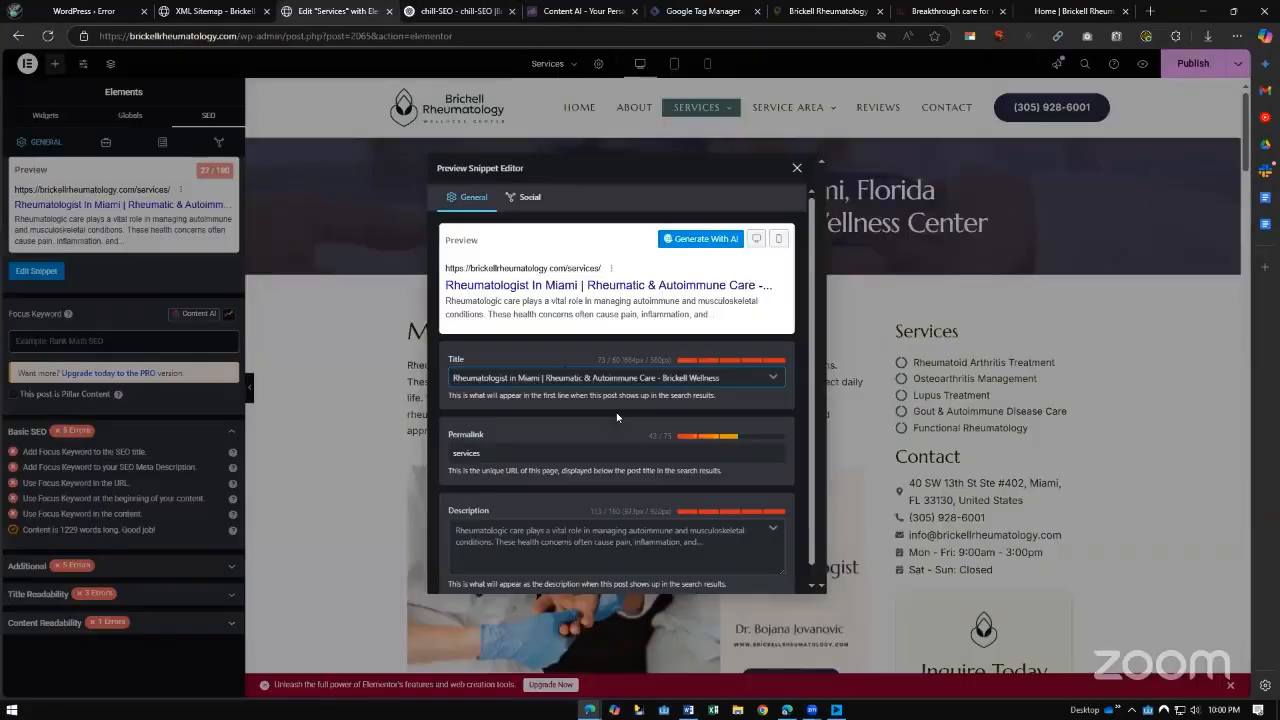
Set the Services page's meta description to chill-SEO's recommended text beginning "Need a rheumatologist in Miami?"
left_click(602, 455)
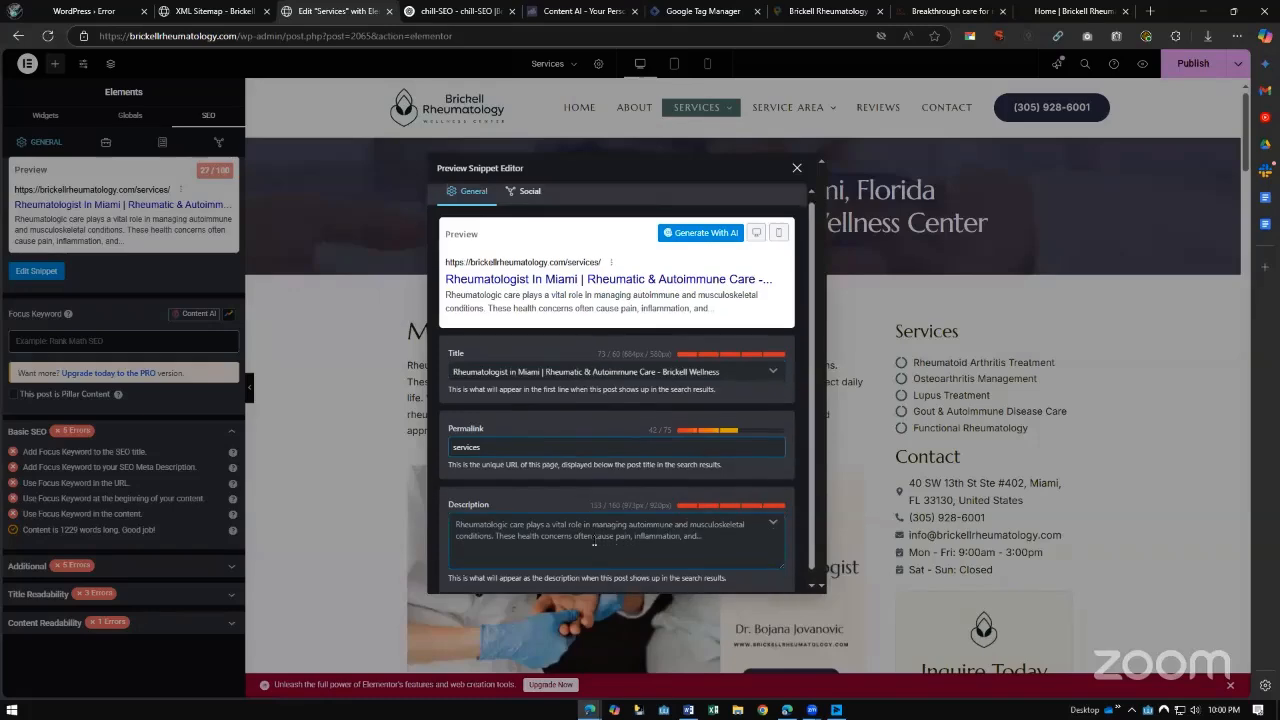
scroll(510, 440, "down", 1)
left_click(602, 507)
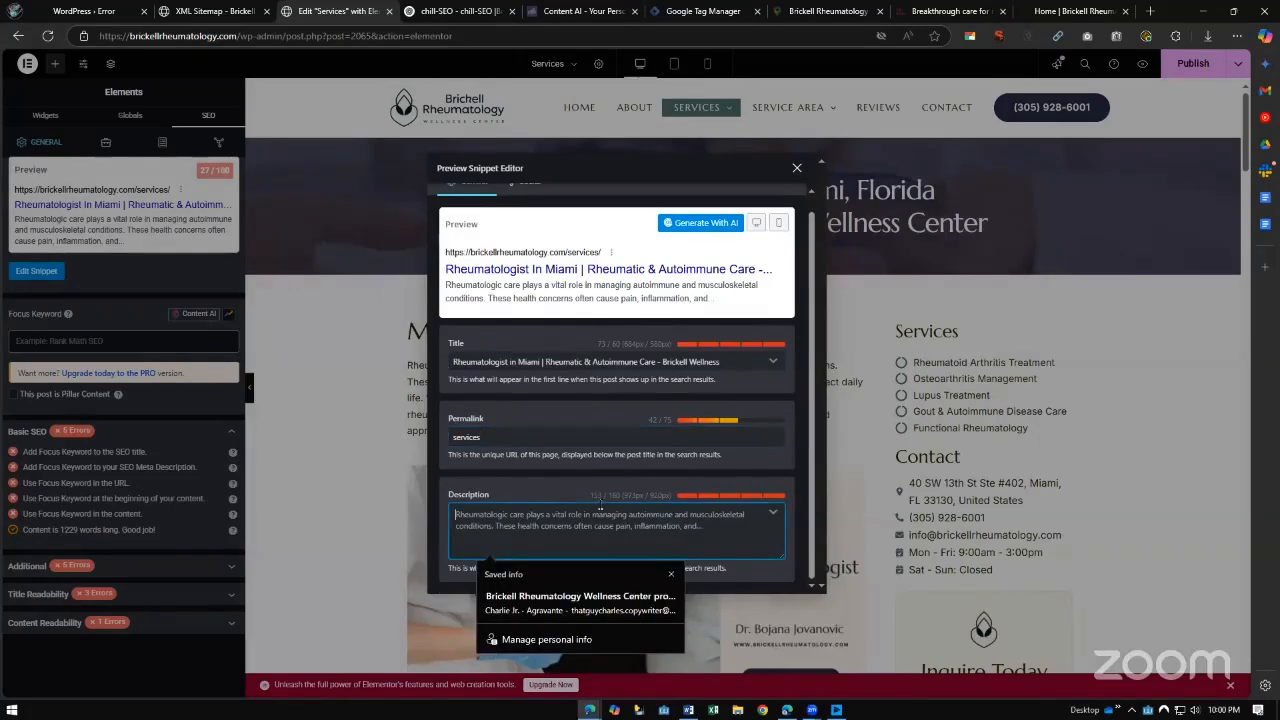
key("ctrl+Tab")
left_click_drag(394, 536, 655, 552)
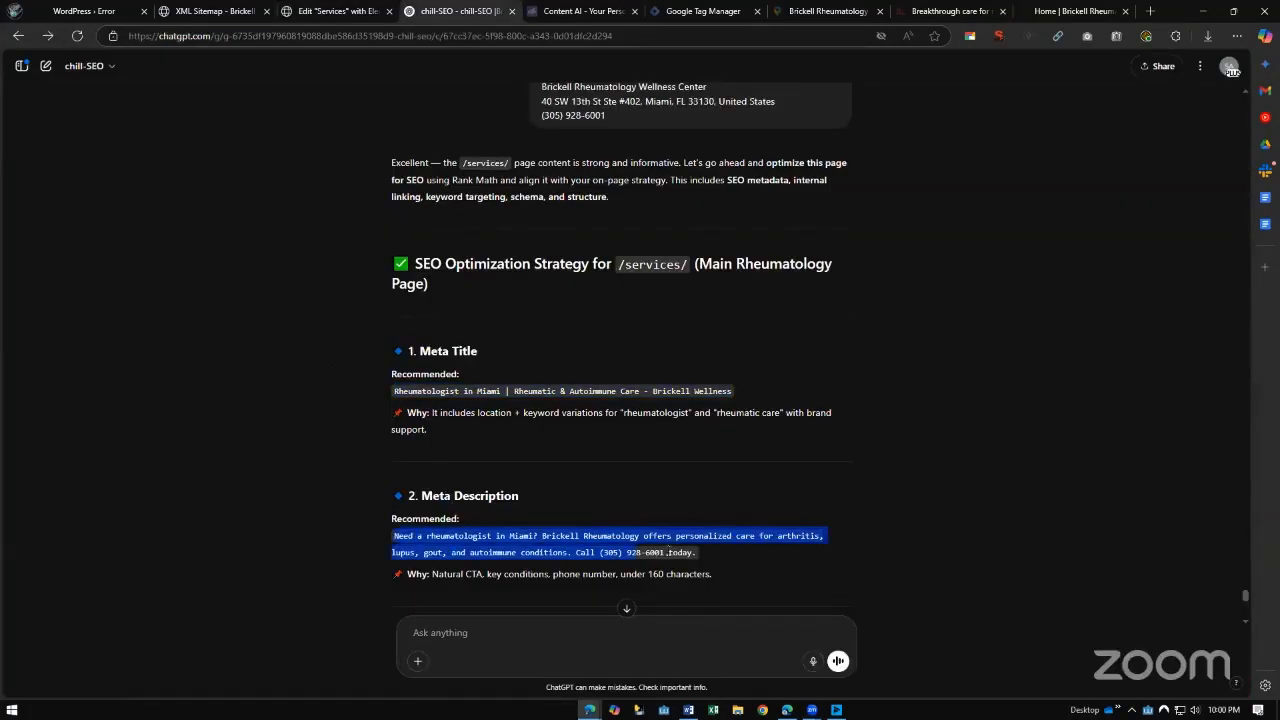
key("ctrl+c")
key("ctrl+shift+Tab")
key("ctrl+v")
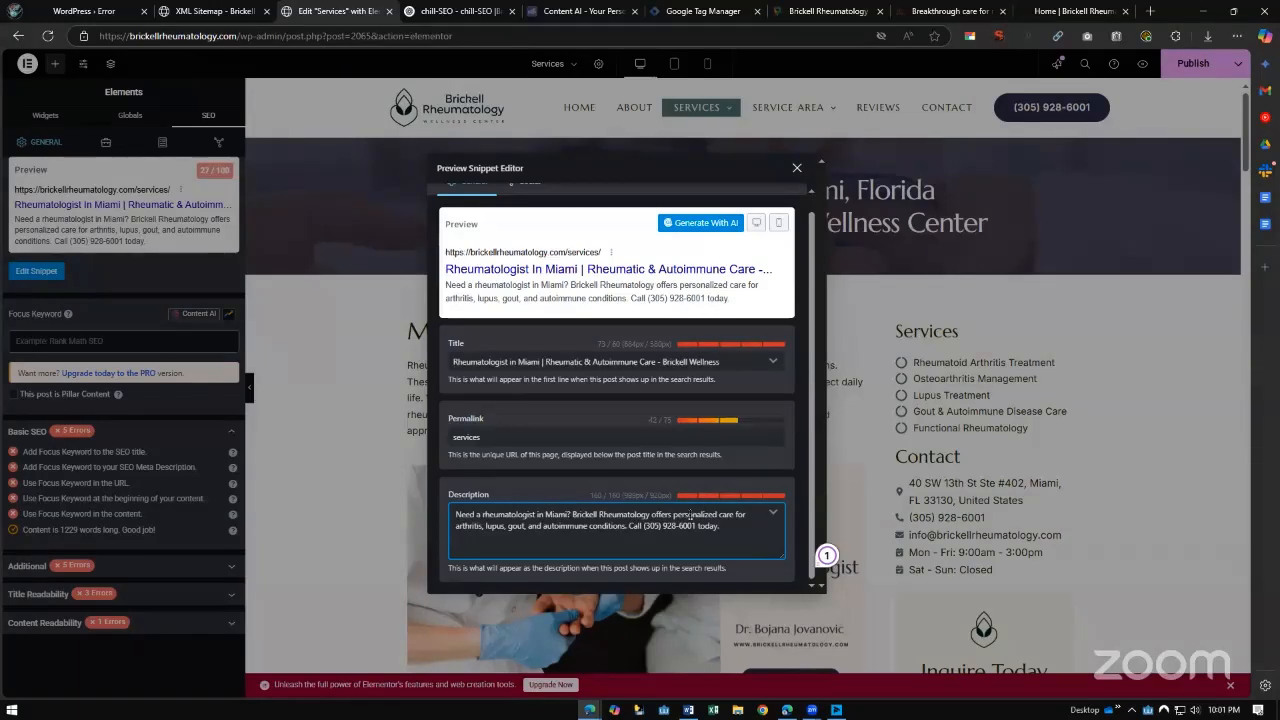
Check the meta description's character count against its limit in the snippet editor
left_click_drag(590, 494, 622, 494)
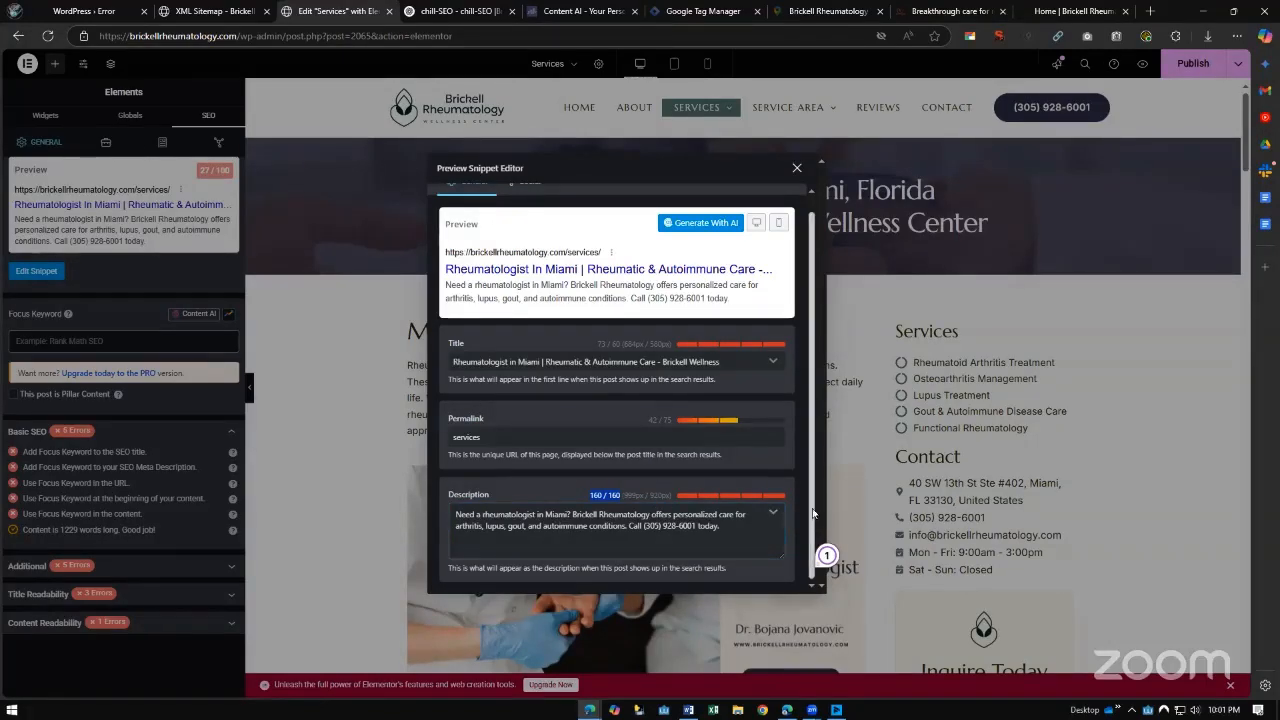
scroll(813, 505, "up", 1)
scroll(812, 495, "down", 1)
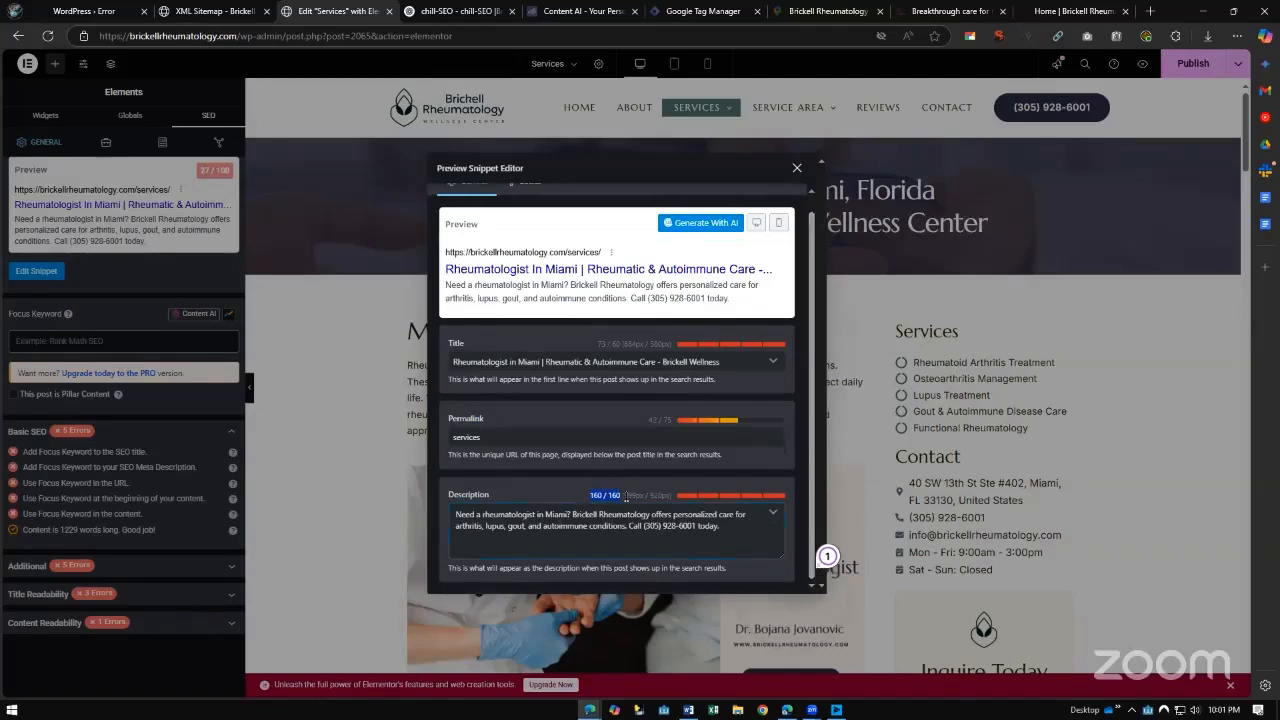
left_click(583, 498)
left_click_drag(589, 495, 613, 495)
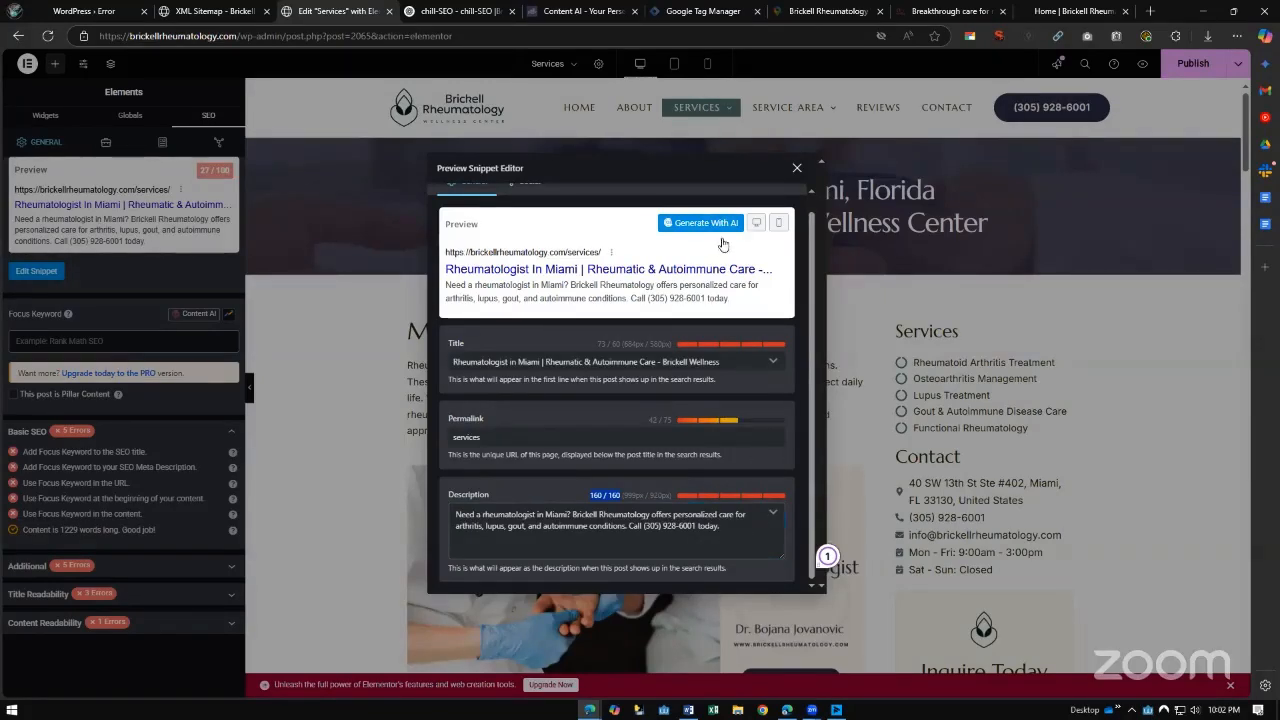
Preview the Services page's search snippet in mobile and desktop views and close the snippet editor
left_click(780, 223)
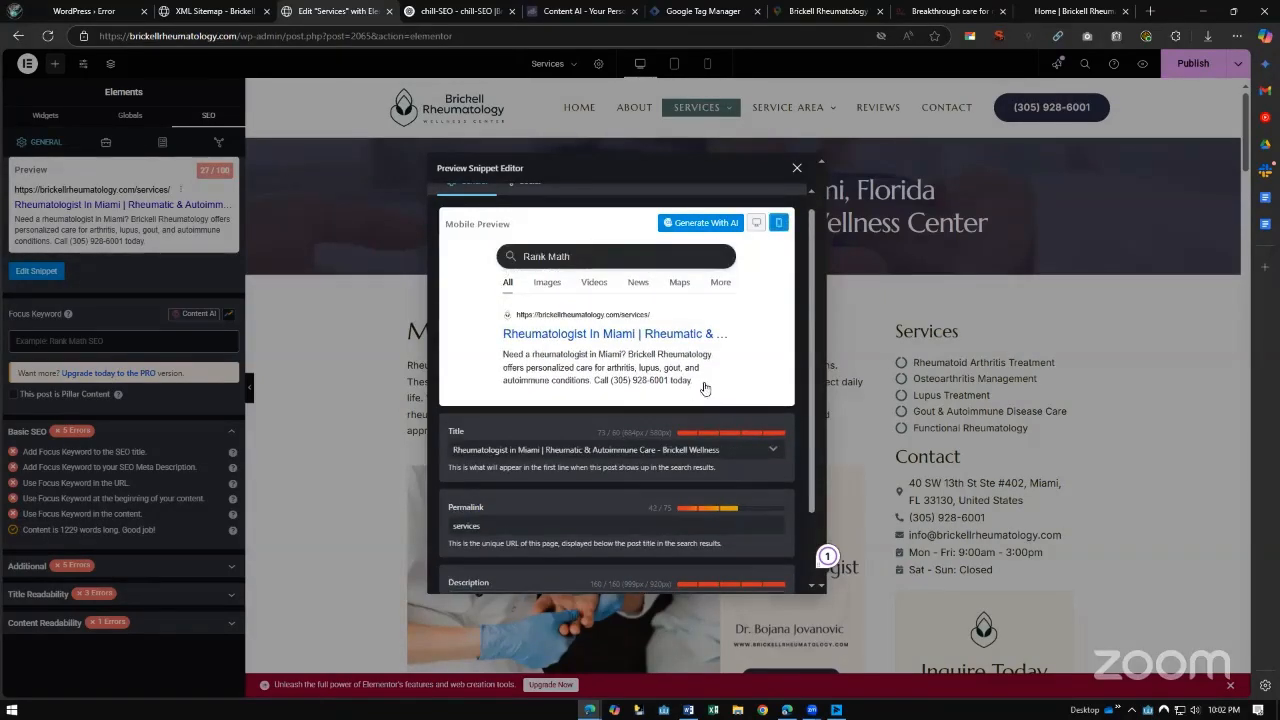
left_click(757, 223)
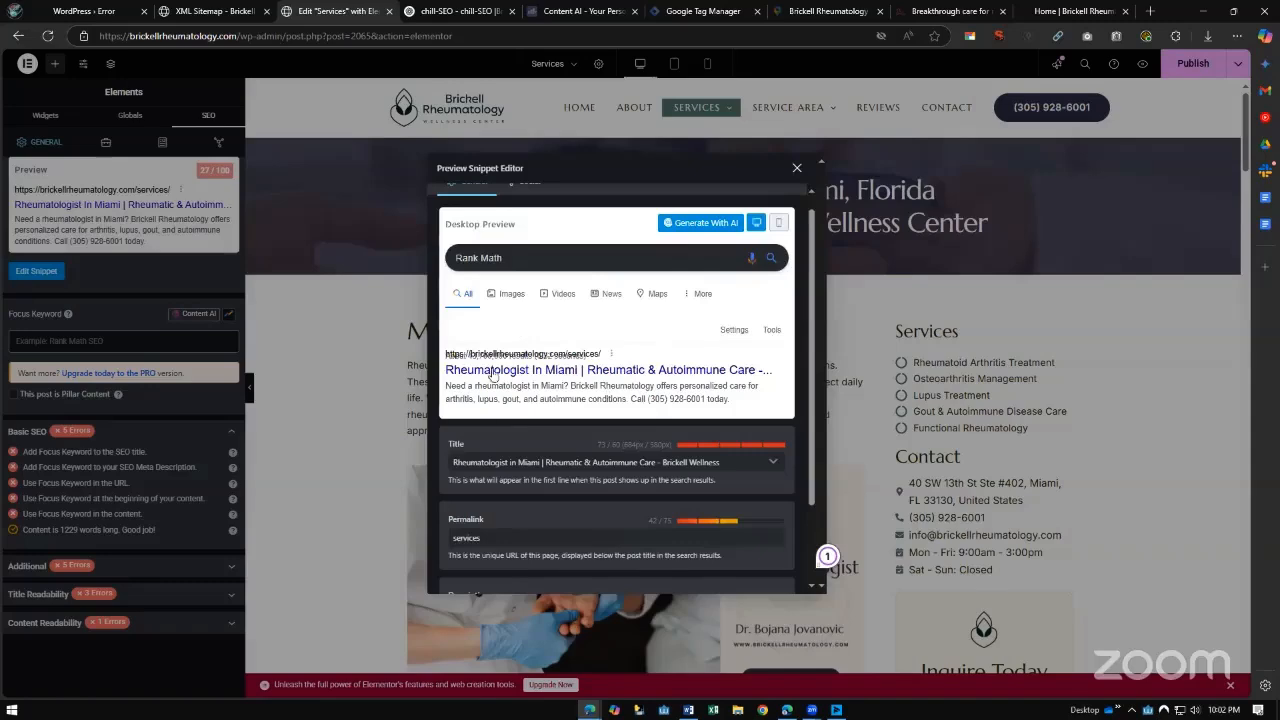
key("Escape")
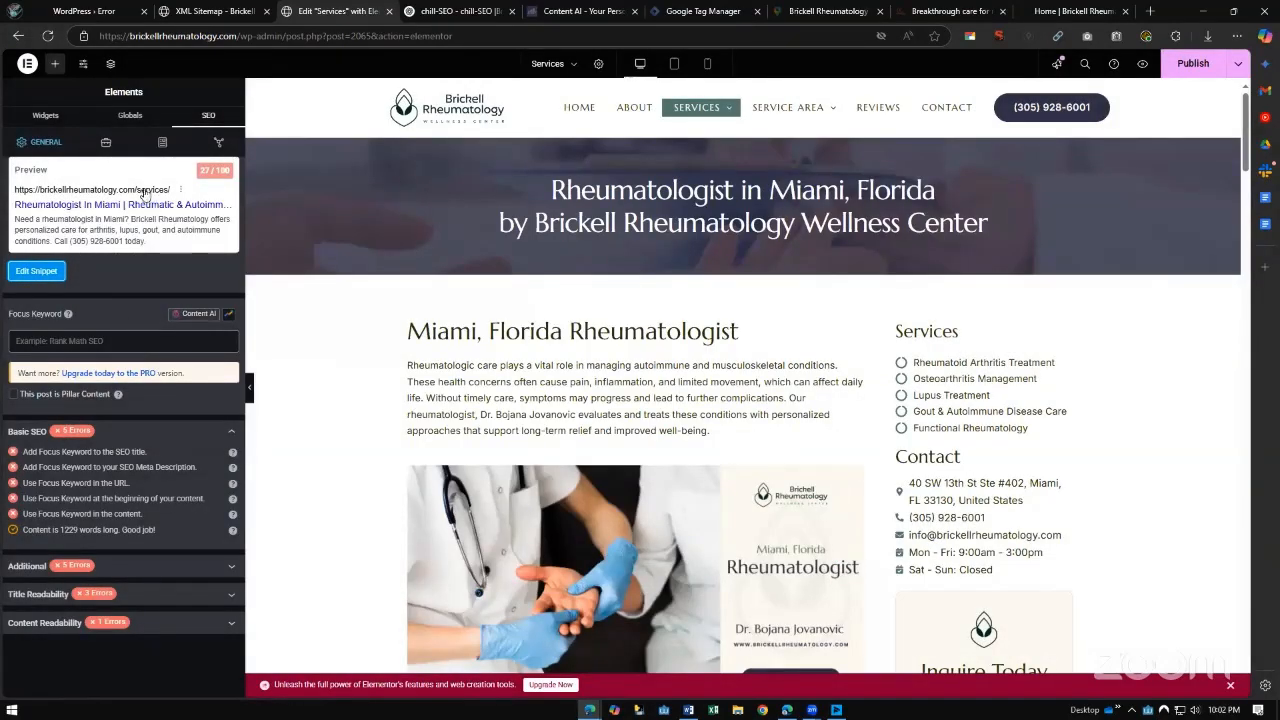
Review the Services page's SEO score and its Basic, Additional, Title Readability and Content Readability checks, and publish the page
double_click(205, 172)
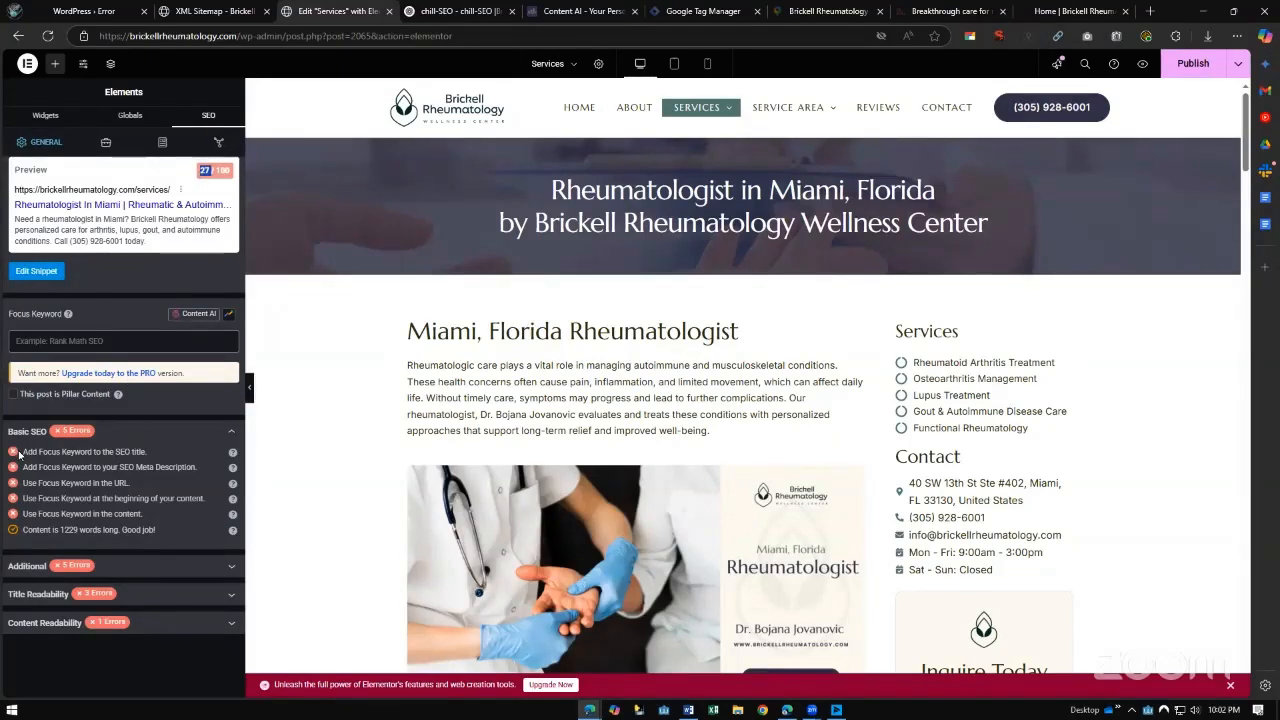
left_click_drag(22, 452, 86, 523)
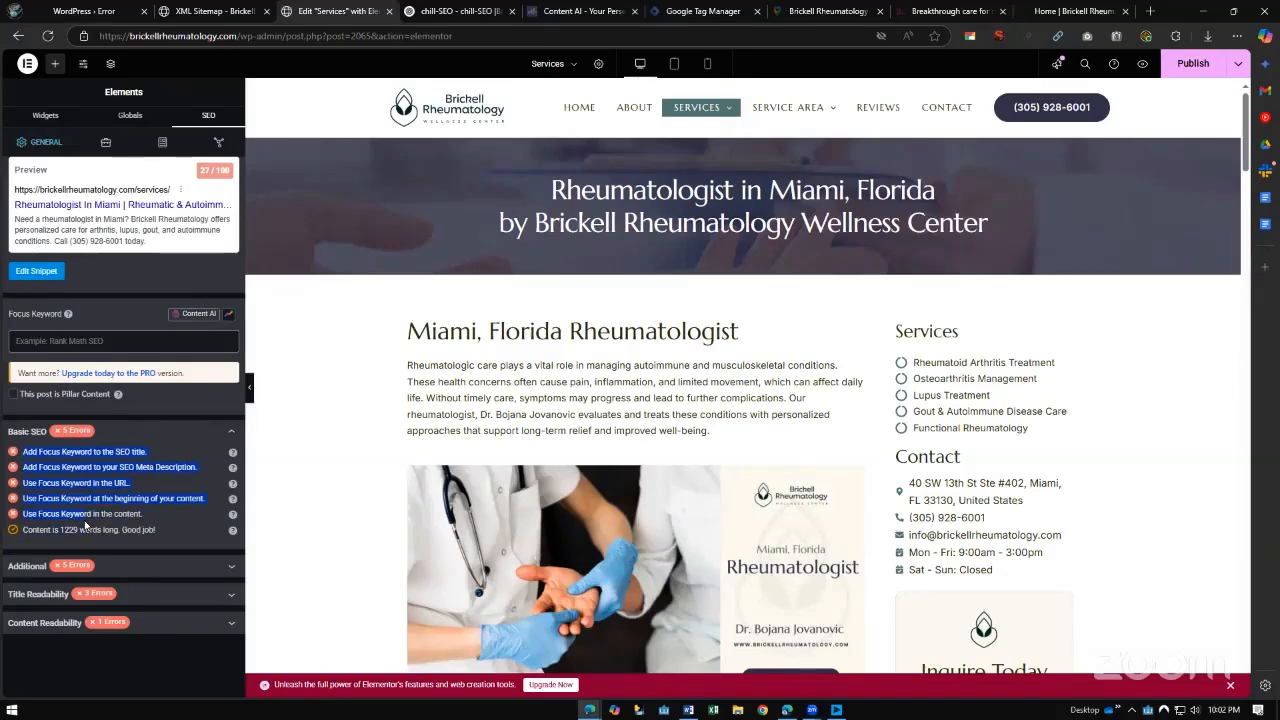
left_click(122, 566)
scroll(133, 588, "down", 1)
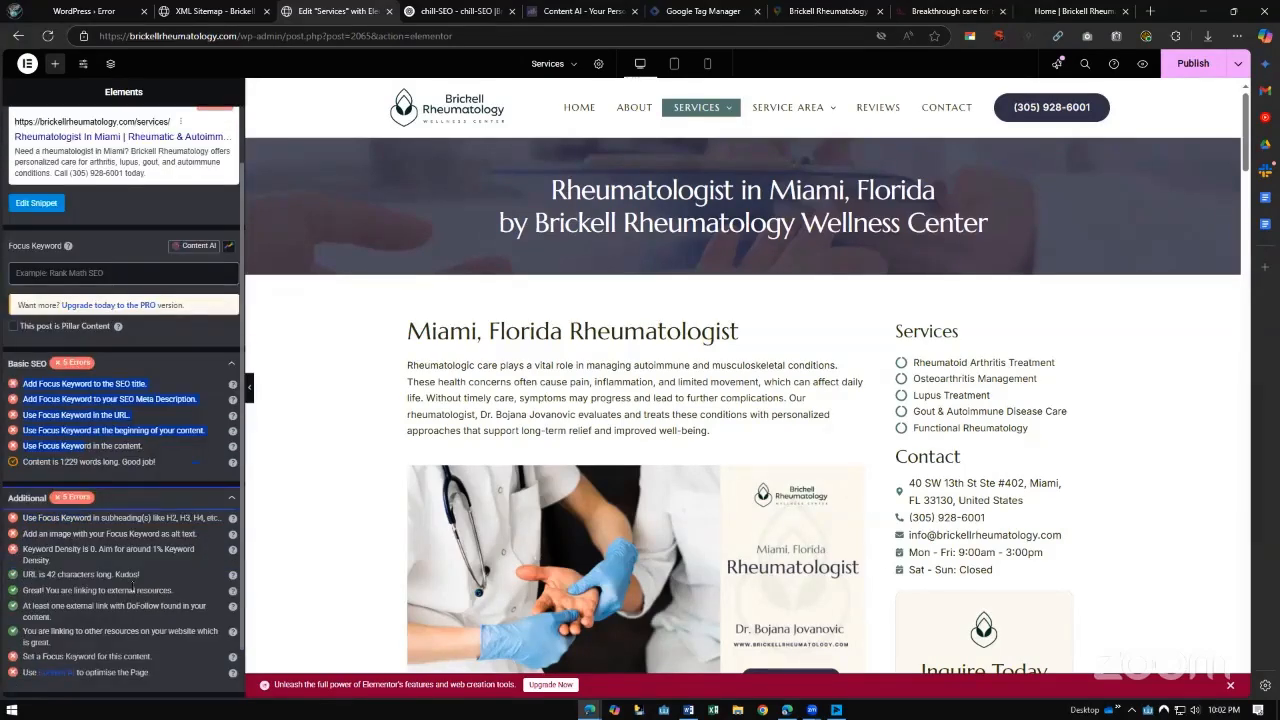
scroll(140, 600, "down", 1)
left_click(176, 655)
scroll(175, 664, "down", 1)
left_click(177, 680)
scroll(158, 645, "down", 1)
scroll(112, 223, "up", 3)
left_click(1190, 65)
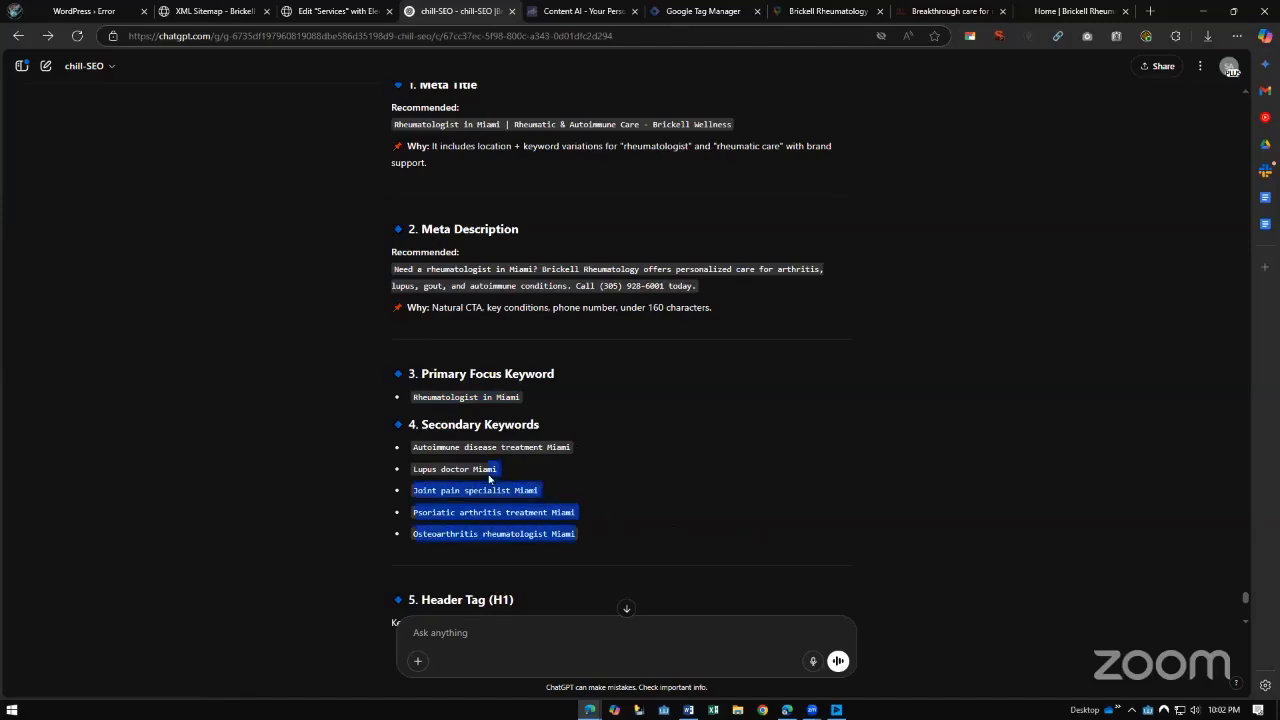
Review chill-SEO's keyword, H1 header, internal linking and schema markup recommendations for the Services page
left_click(476, 9)
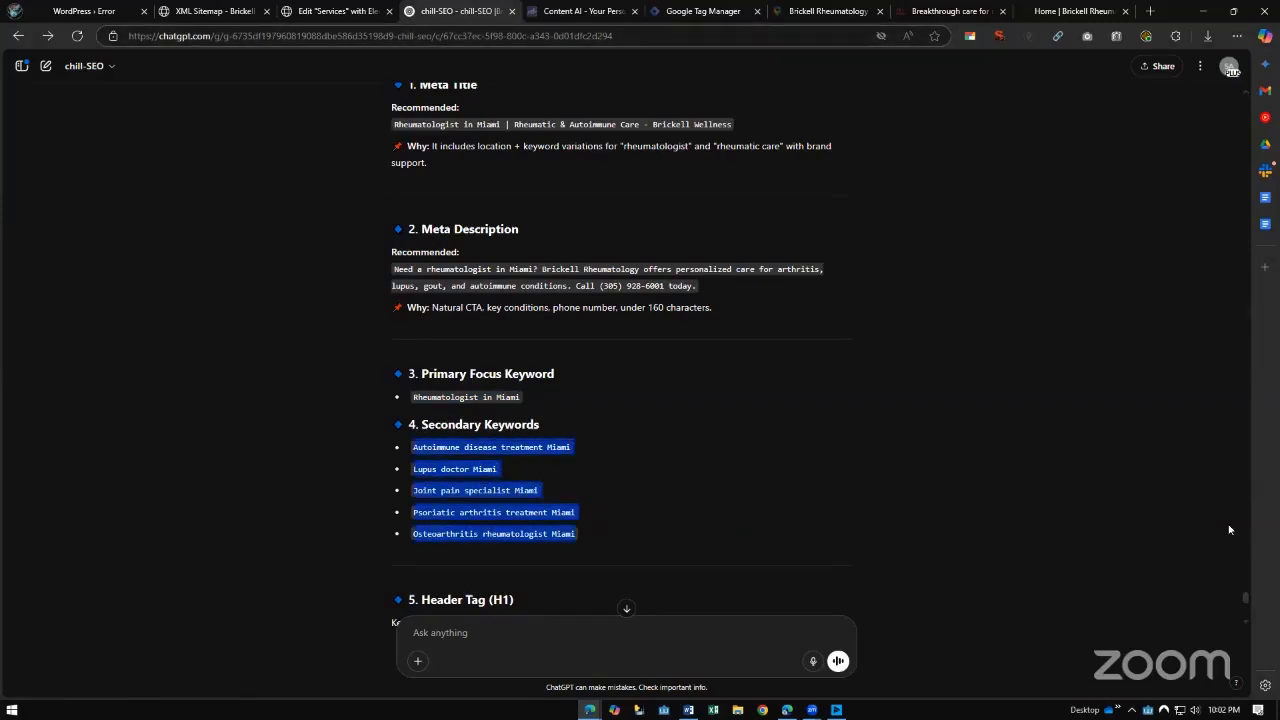
scroll(492, 610, "down", 3)
scroll(499, 580, "down", 1)
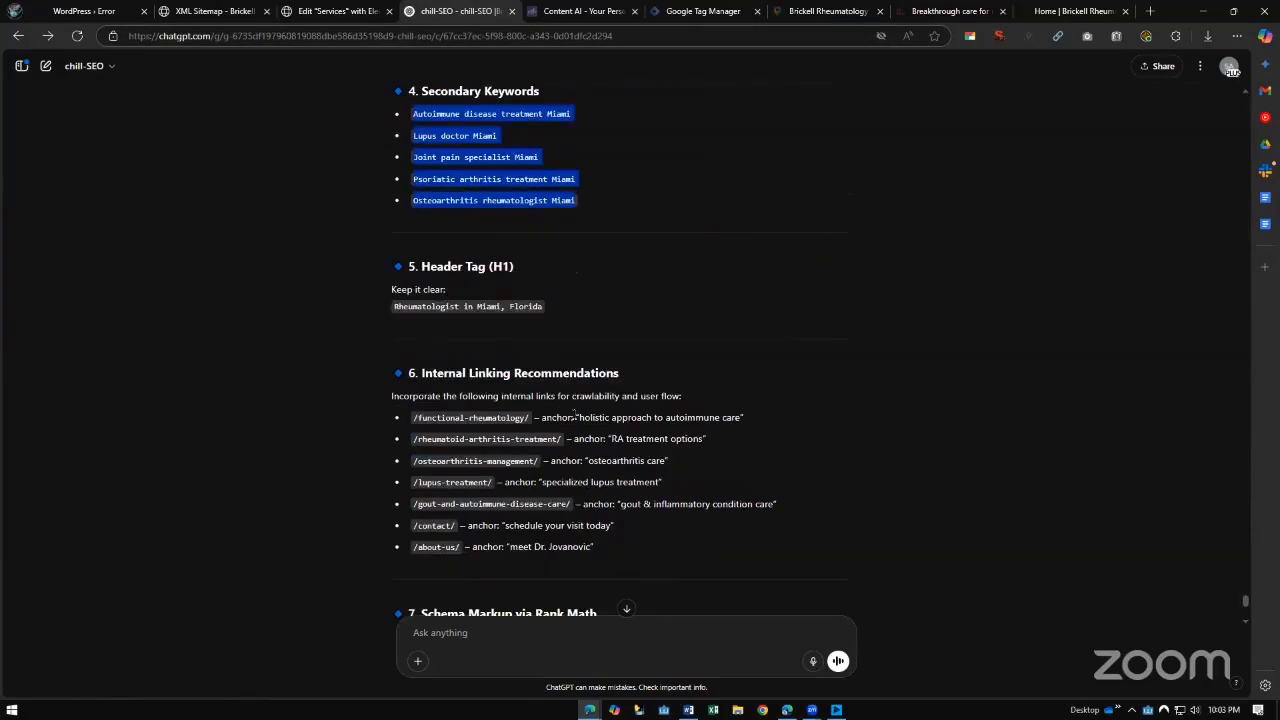
left_click_drag(580, 416, 742, 418)
left_click(652, 459)
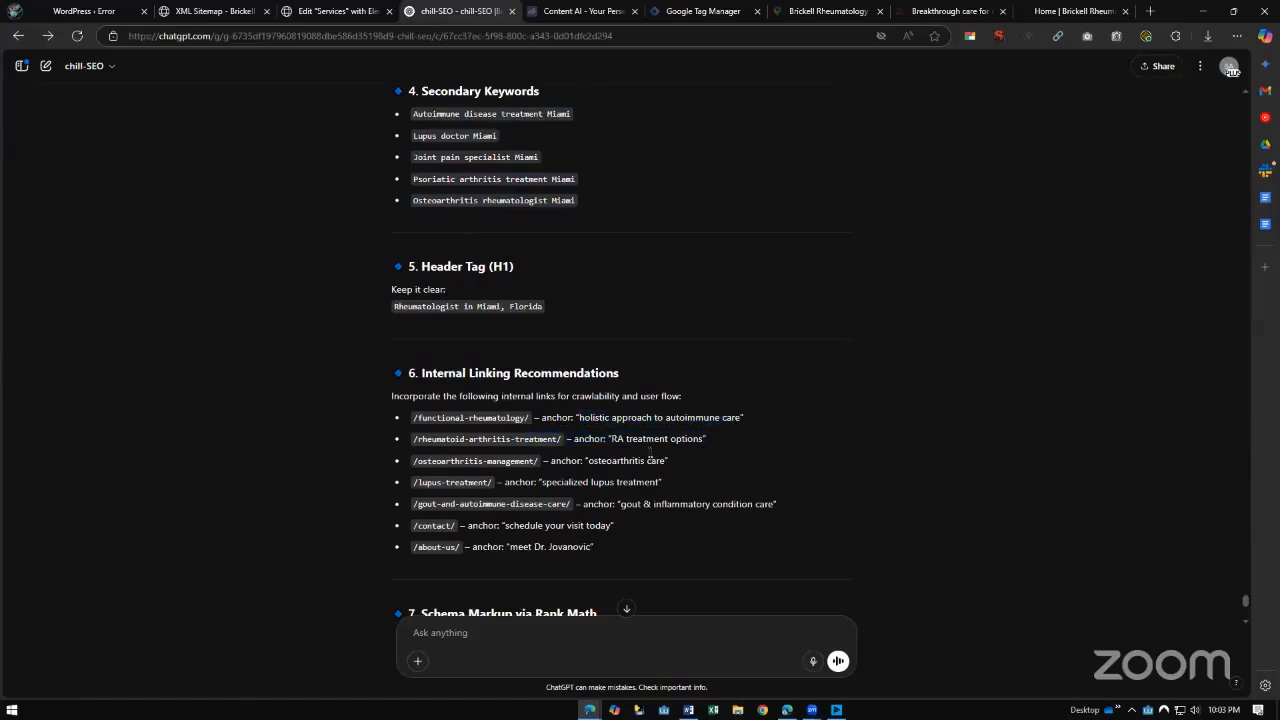
left_click_drag(659, 478, 612, 460)
scroll(935, 597, "down", 2)
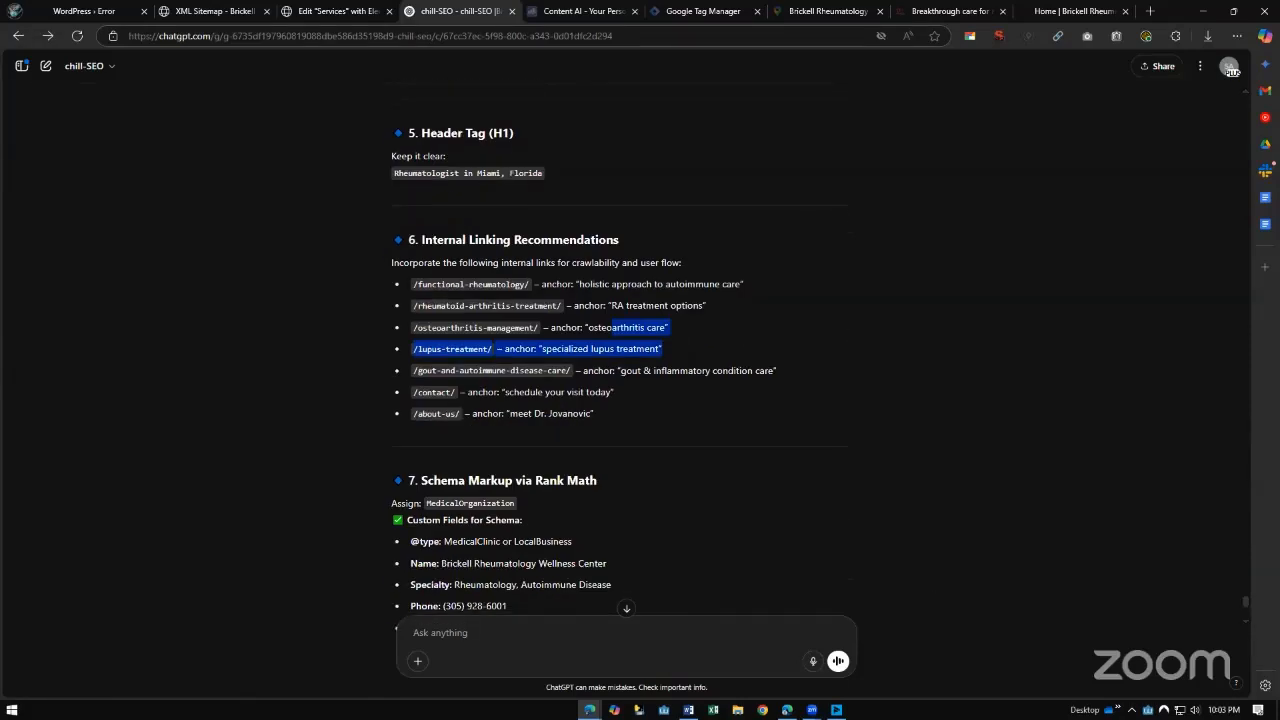